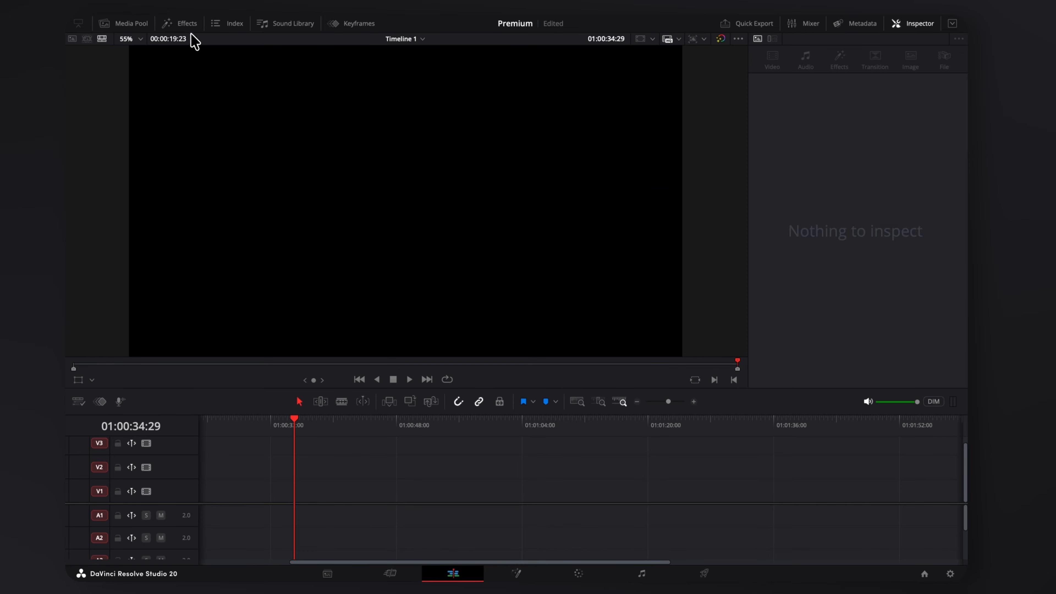
# Place a Fusion Composition clip on the timeline and switch to the Fusion page.
pyautogui.click(189, 24)
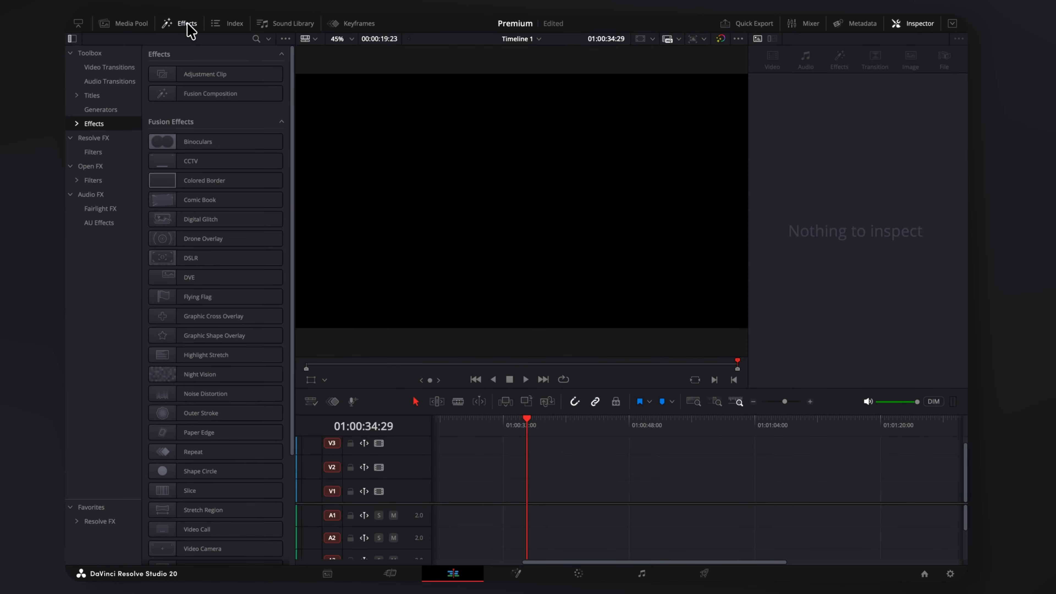
pyautogui.moveTo(201, 100); pyautogui.dragTo(544, 374)
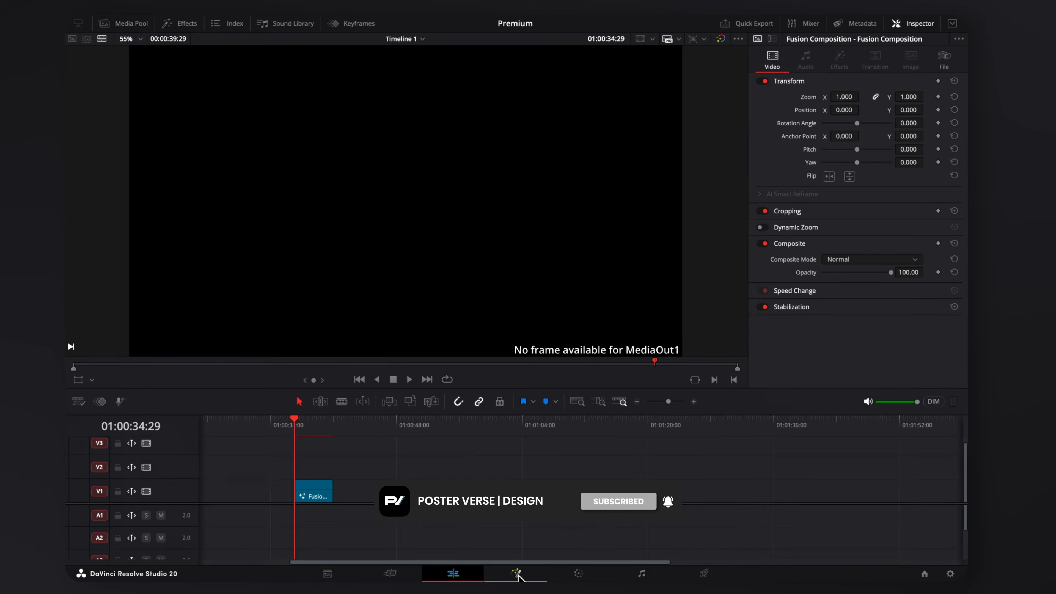
pyautogui.click(517, 574)
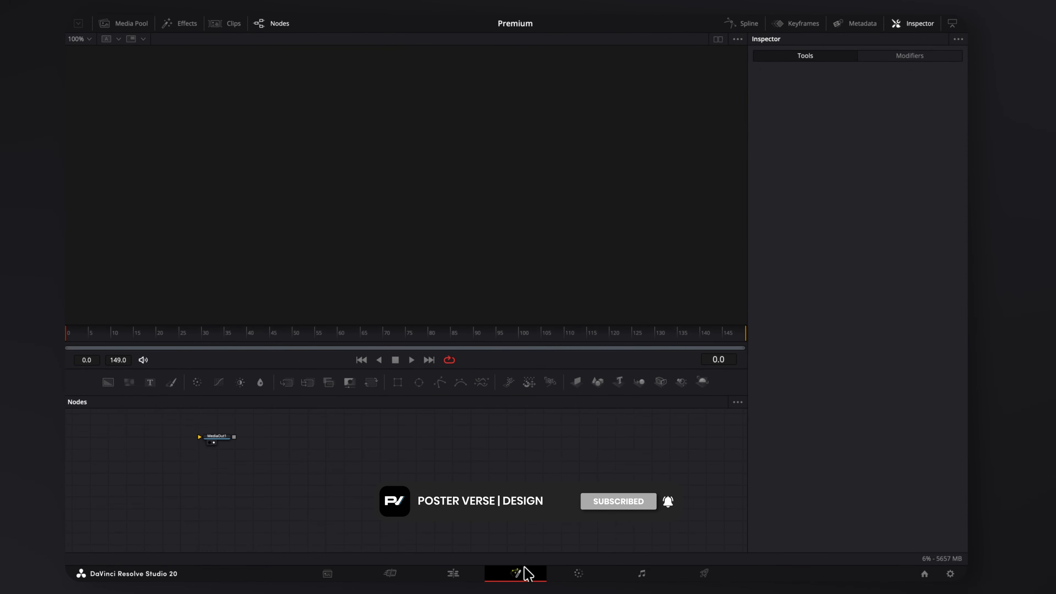
# Add a Four Corner Background with a dark-blue bottom-right corner, then a second Background node.
pyautogui.moveTo(109, 384); pyautogui.dragTo(524, 462)
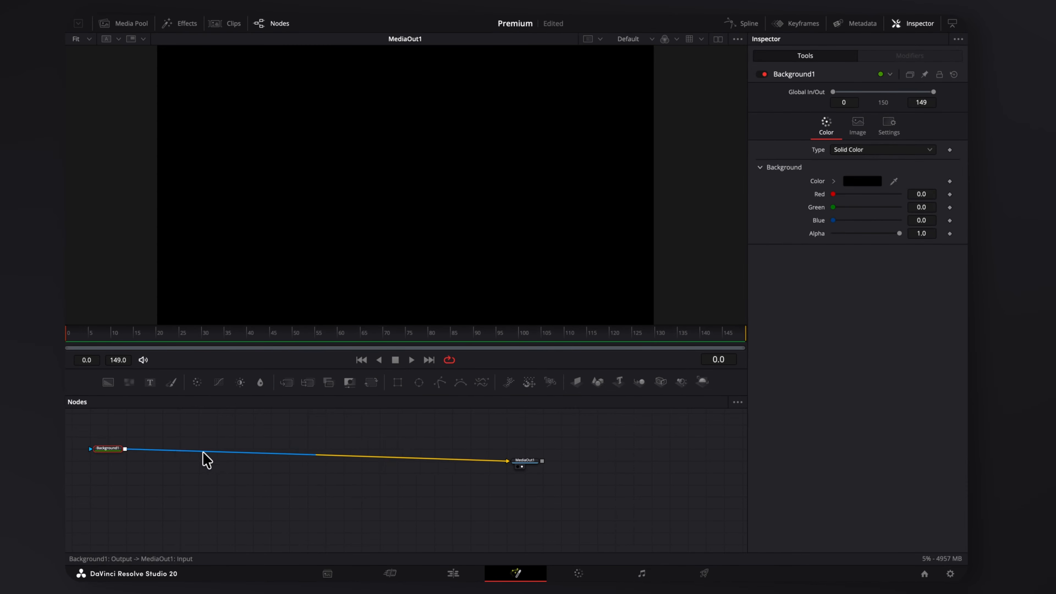
pyautogui.click(845, 153)
pyautogui.click(861, 208)
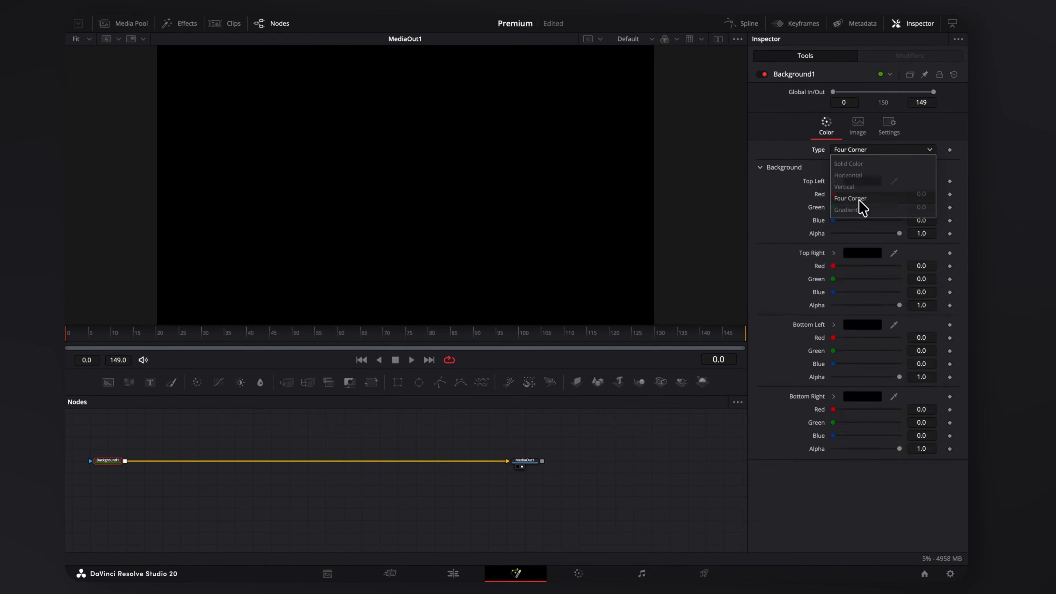
pyautogui.click(866, 395)
pyautogui.click(822, 255)
pyautogui.click(757, 121)
pyautogui.moveTo(751, 254); pyautogui.dragTo(832, 276)
pyautogui.press('Return')
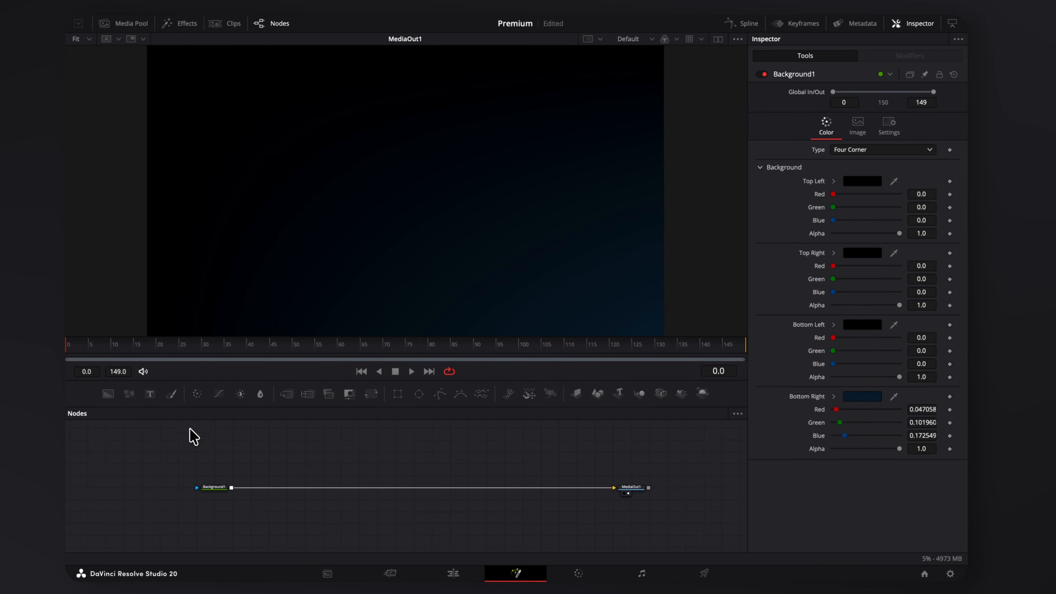
pyautogui.moveTo(107, 394); pyautogui.dragTo(231, 489)
# Make Background2 a Four Corner gradient with a blue top-left corner.
pyautogui.click(868, 152)
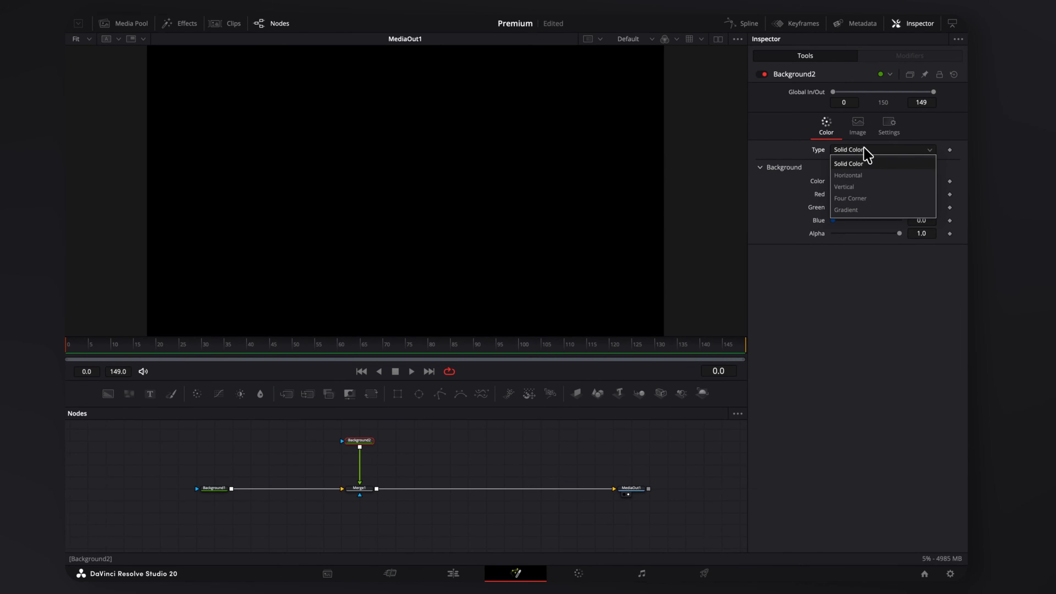
pyautogui.click(870, 199)
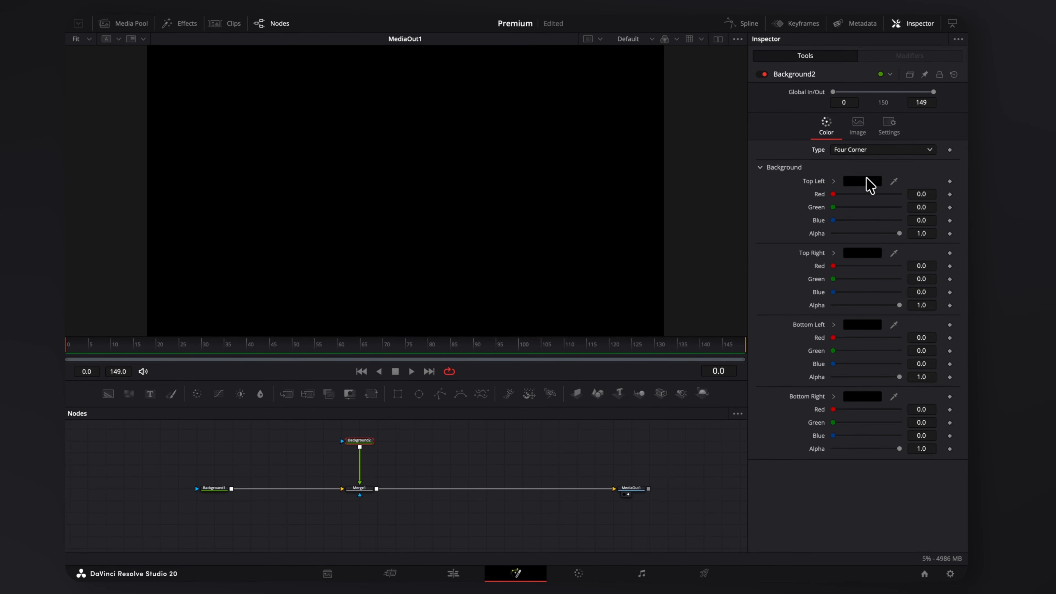
pyautogui.click(870, 183)
pyautogui.click(849, 122)
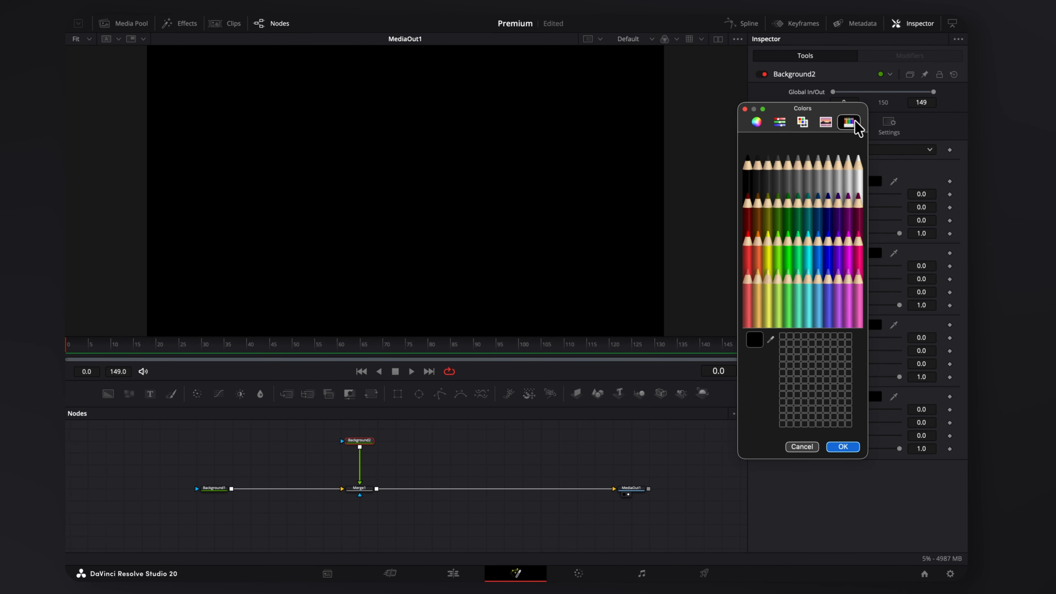
pyautogui.click(822, 249)
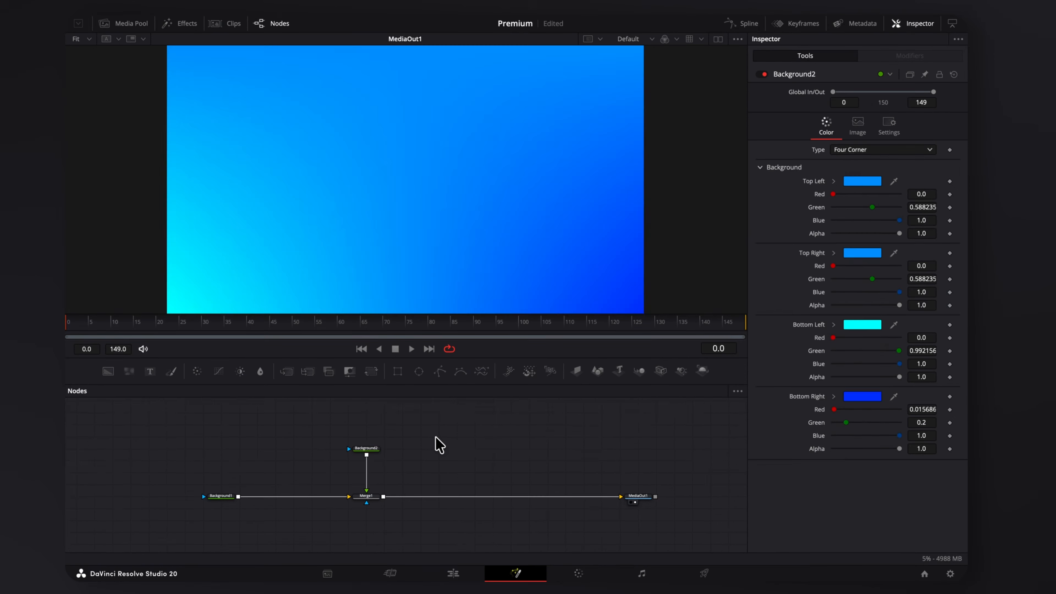
# Add a Polygon as Background2's mask and remove its animated polyline.
pyautogui.hotkey('shift', 'space')
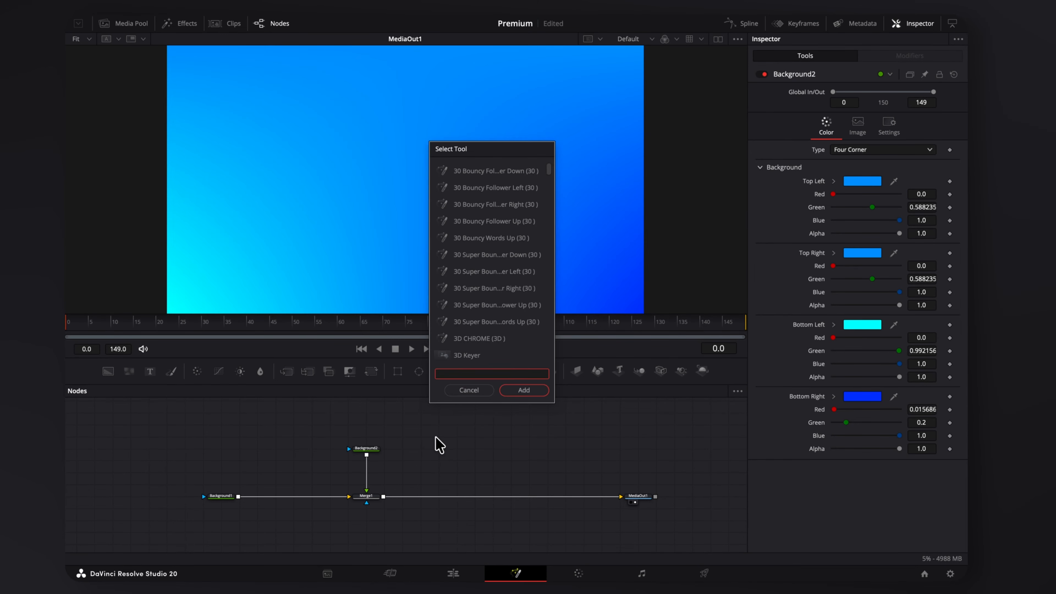
pyautogui.write('pol')
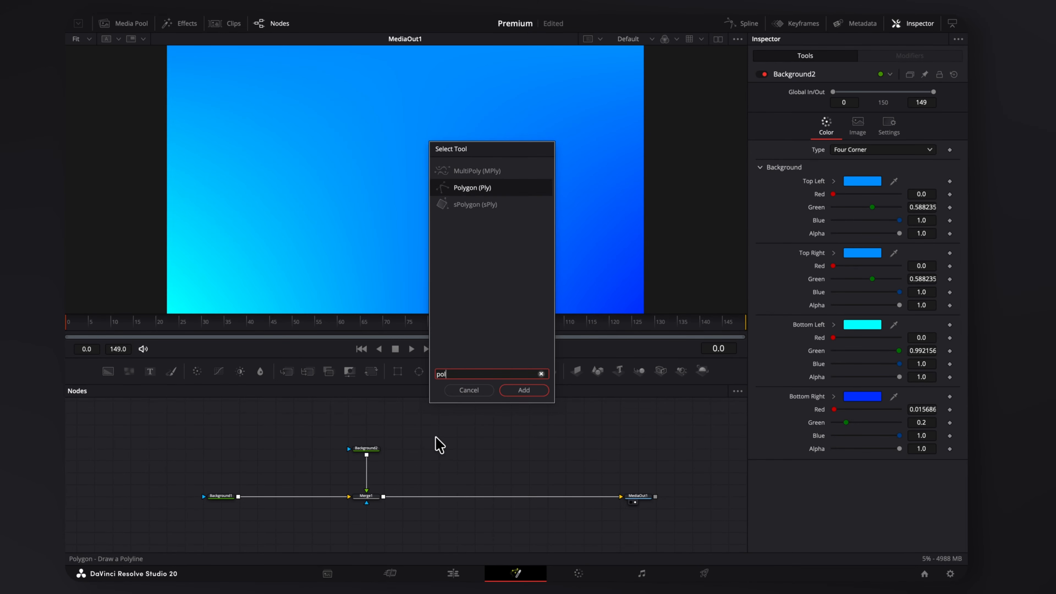
pyautogui.click(539, 393)
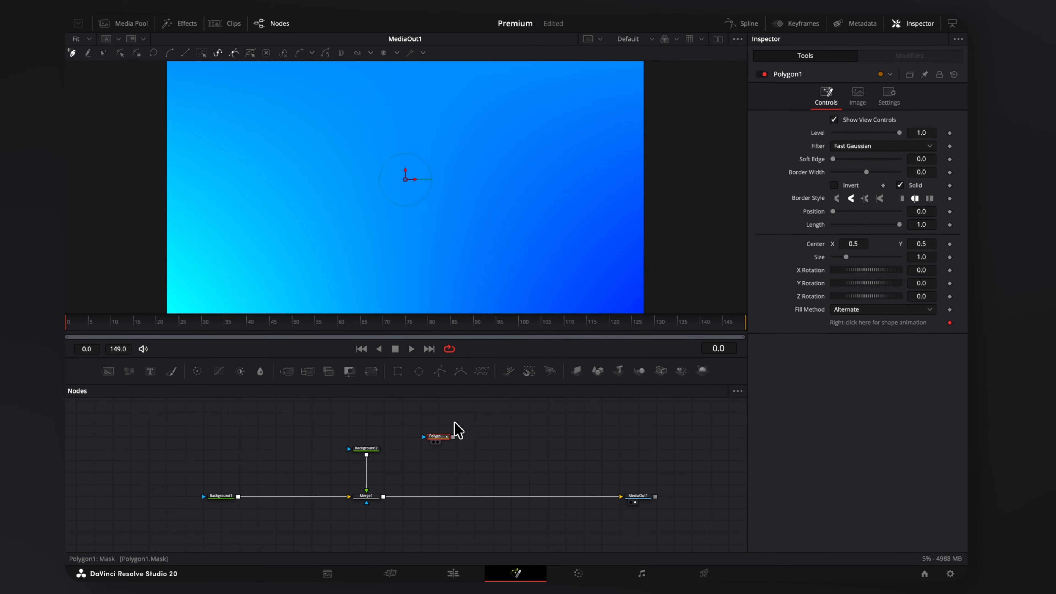
pyautogui.moveTo(381, 425); pyautogui.dragTo(371, 449)
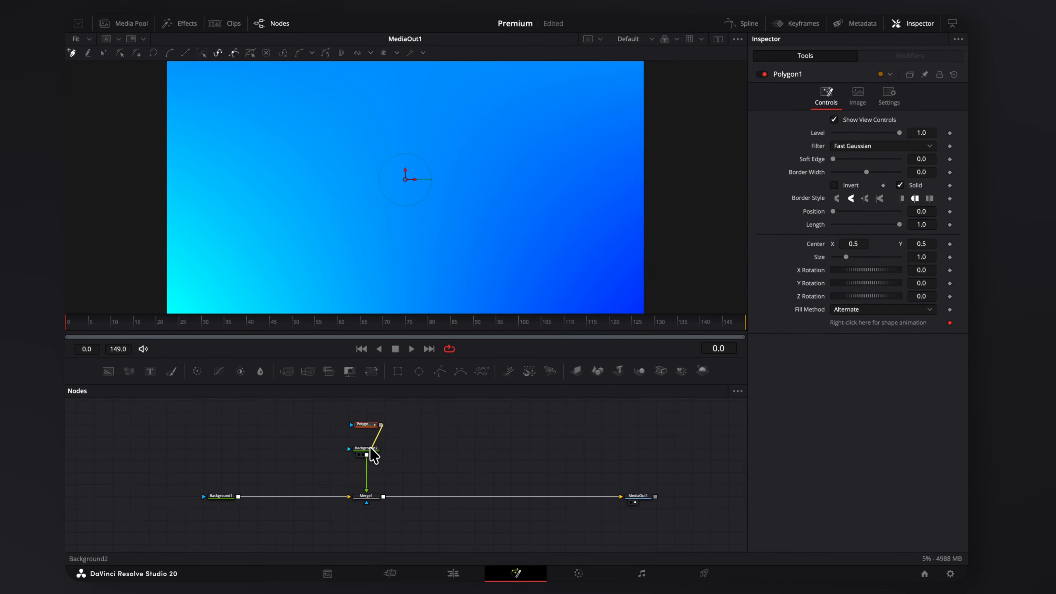
pyautogui.rightClick(844, 324)
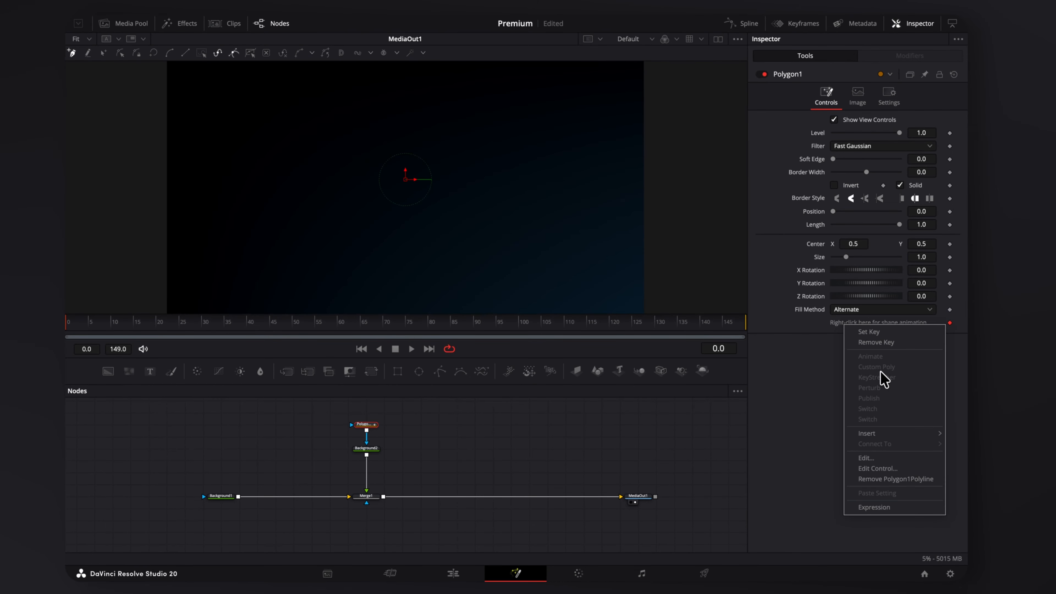
pyautogui.click(899, 481)
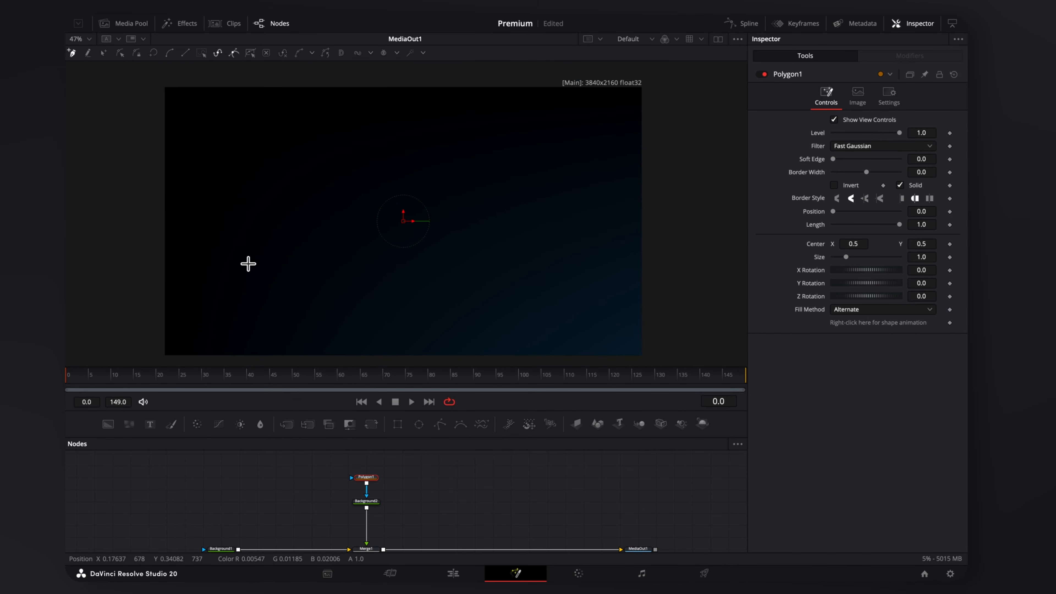
# Draw a four-point zigzag line across the frame with a 0.013 border width.
pyautogui.click(146, 131)
pyautogui.click(313, 330)
pyautogui.click(487, 175)
pyautogui.click(692, 227)
pyautogui.scroll(-1, 650, 339)
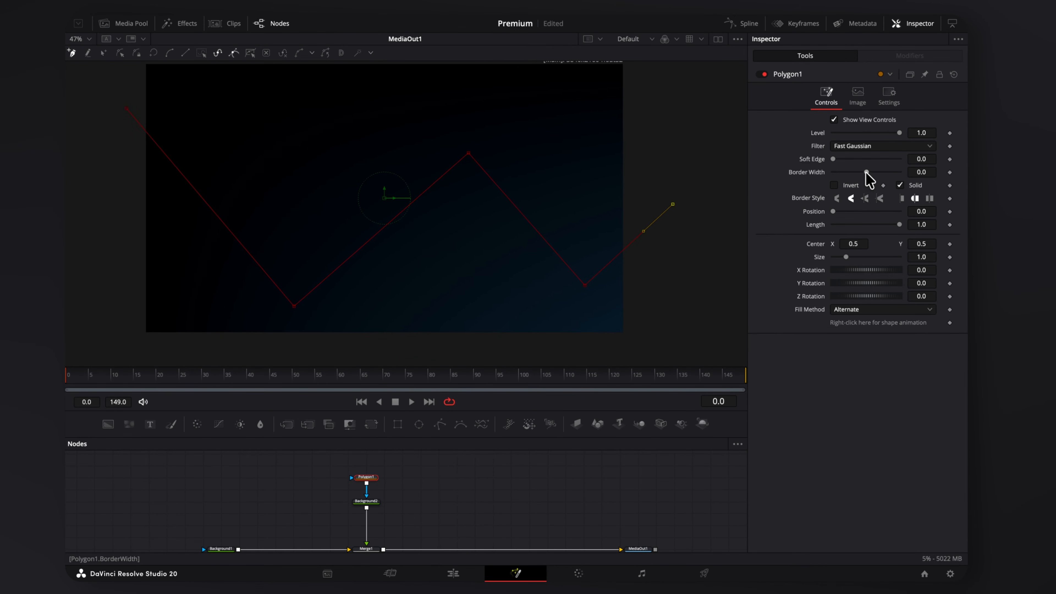
pyautogui.moveTo(867, 173); pyautogui.dragTo(869, 173)
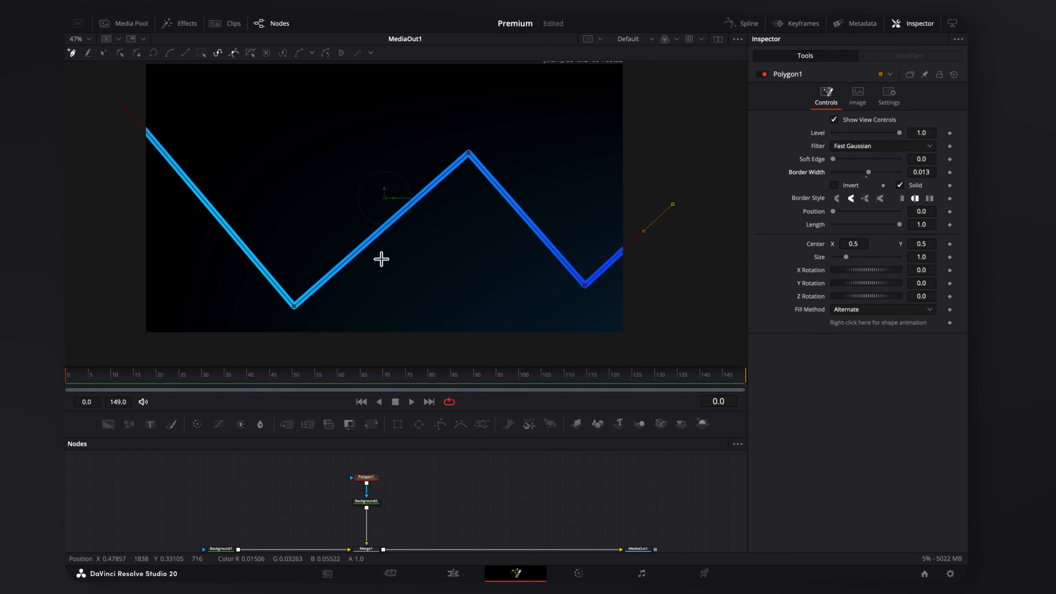
# Smooth the line's bottom and top vertices into curves and thicken the border to 0.022.
pyautogui.click(294, 307)
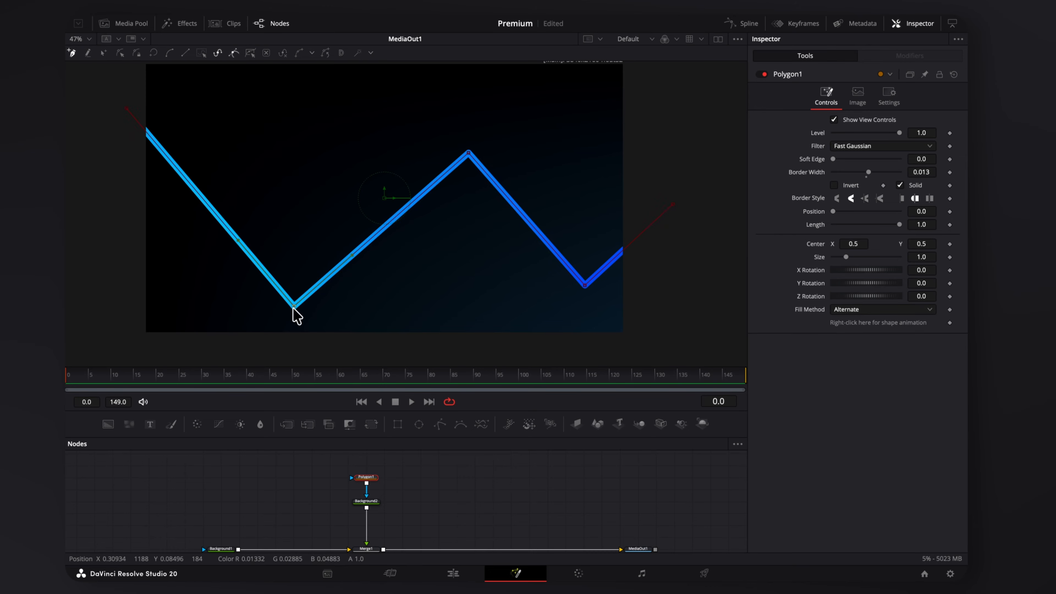
pyautogui.click(169, 59)
pyautogui.click(469, 153)
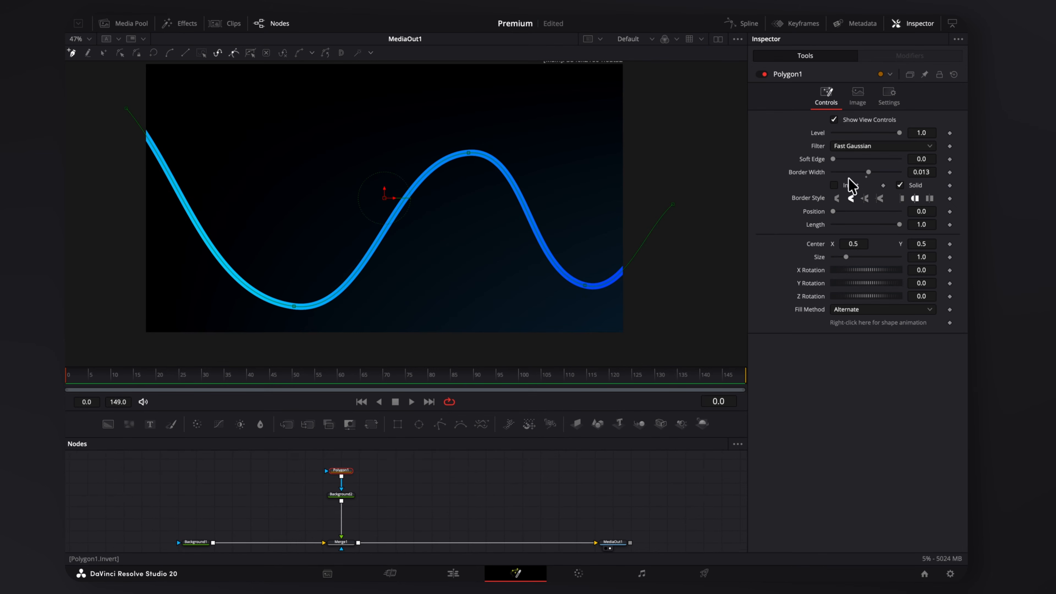
pyautogui.moveTo(868, 172); pyautogui.dragTo(871, 173)
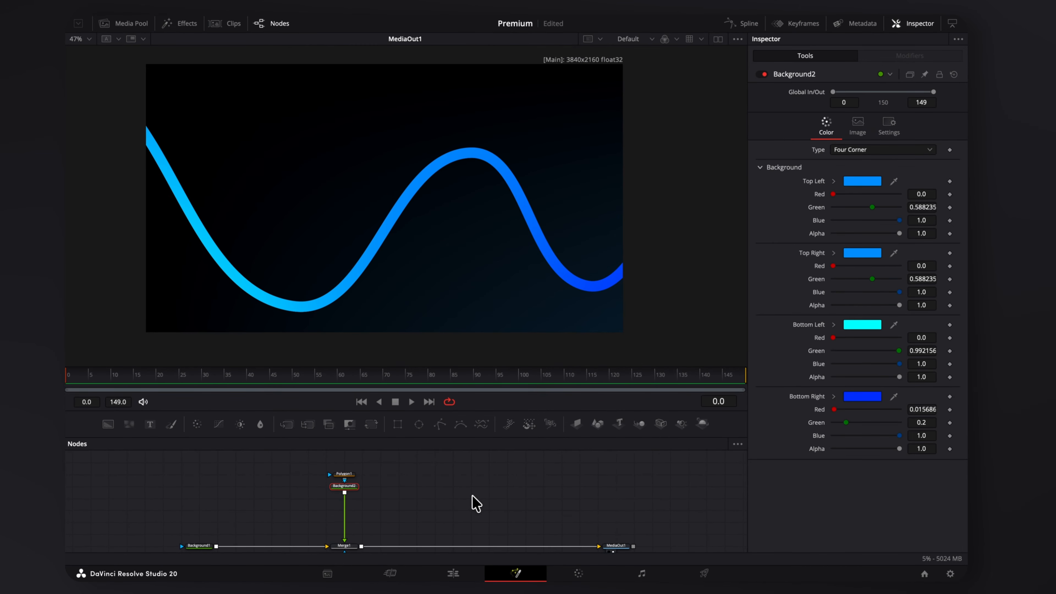
# Add pz_QuickBevel under Background2 and lower its Spread to 1.559.
pyautogui.hotkey('shift', 'space')
pyautogui.write('pol')
pyautogui.press('BackSpace')
pyautogui.press('BackSpace')
pyautogui.press('BackSpace')
pyautogui.write('qui')
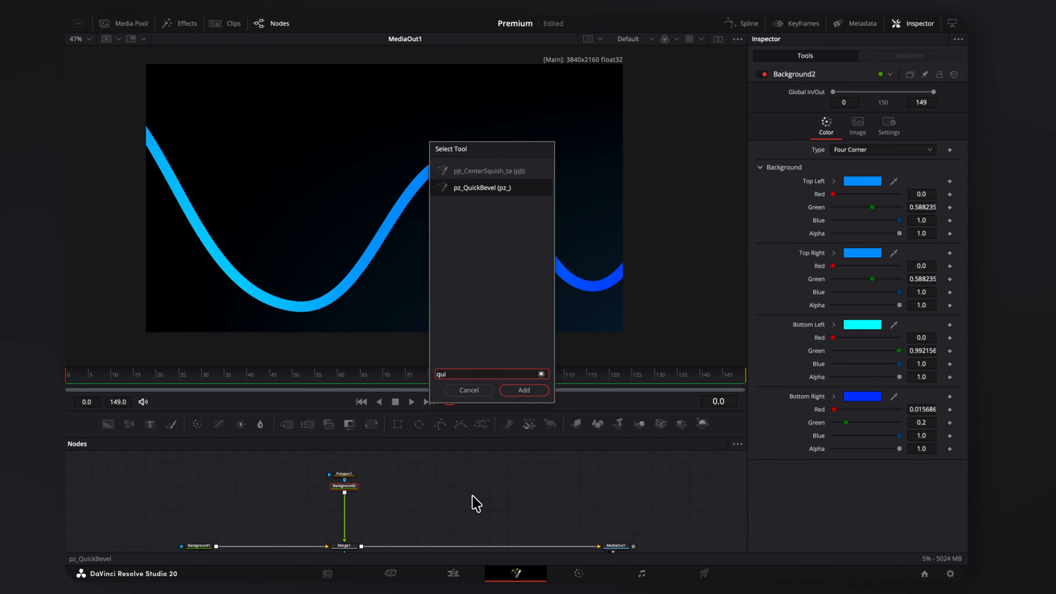
pyautogui.press('Return')
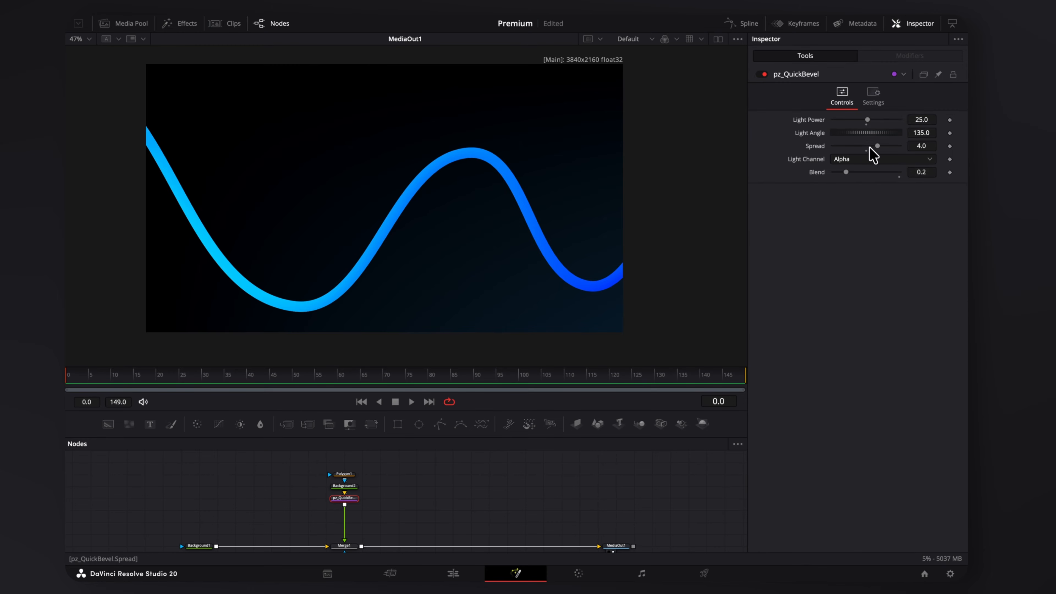
pyautogui.moveTo(879, 146); pyautogui.dragTo(851, 147)
pyautogui.scroll(-10, 462, 265)
pyautogui.moveTo(436, 296); pyautogui.dragTo(449, 270)
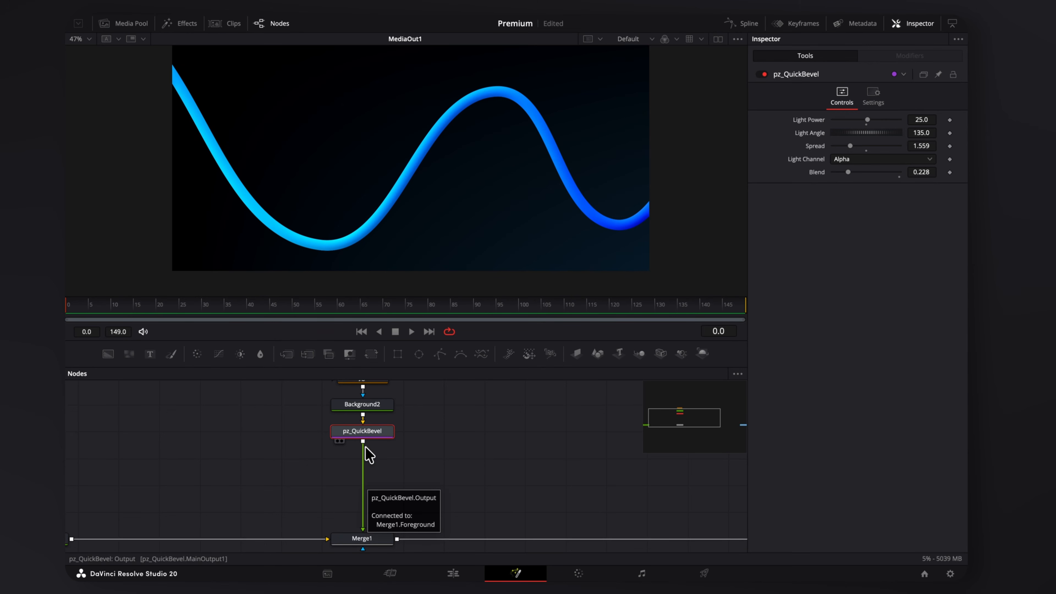
# Add a Drop Shadow after the bevel with Drop Distance about 0.1528.
pyautogui.hotkey('shift', 'space')
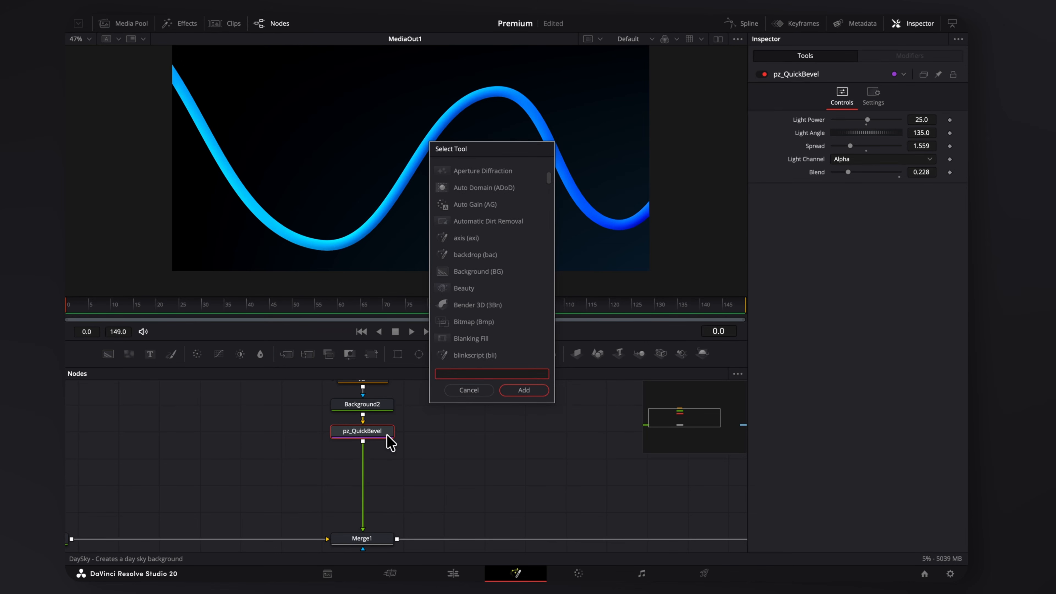
pyautogui.write('drops')
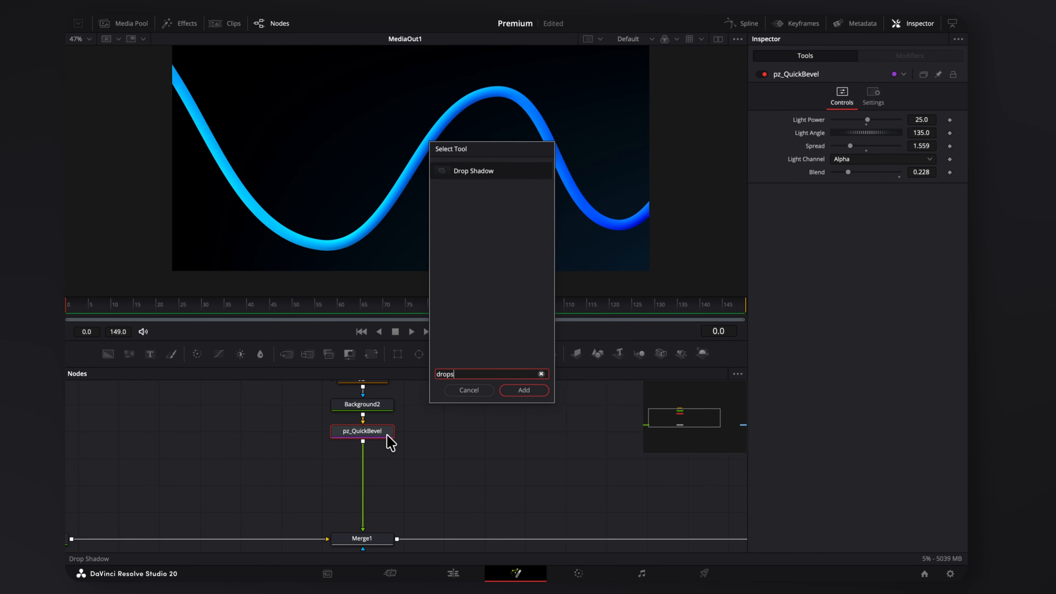
pyautogui.press('Return')
pyautogui.moveTo(846, 146); pyautogui.dragTo(874, 155)
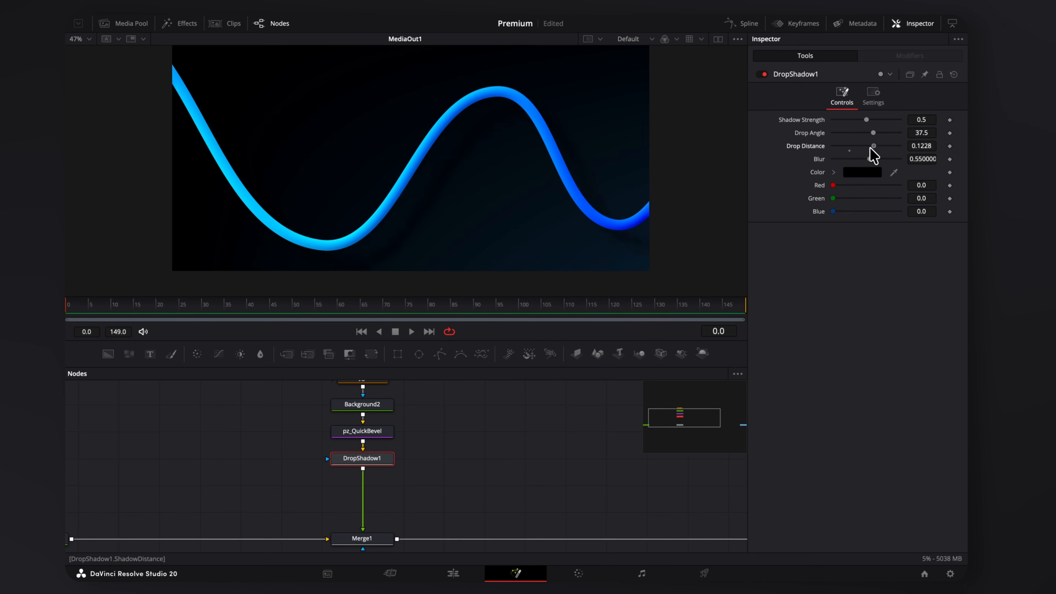
pyautogui.moveTo(418, 234); pyautogui.dragTo(398, 229)
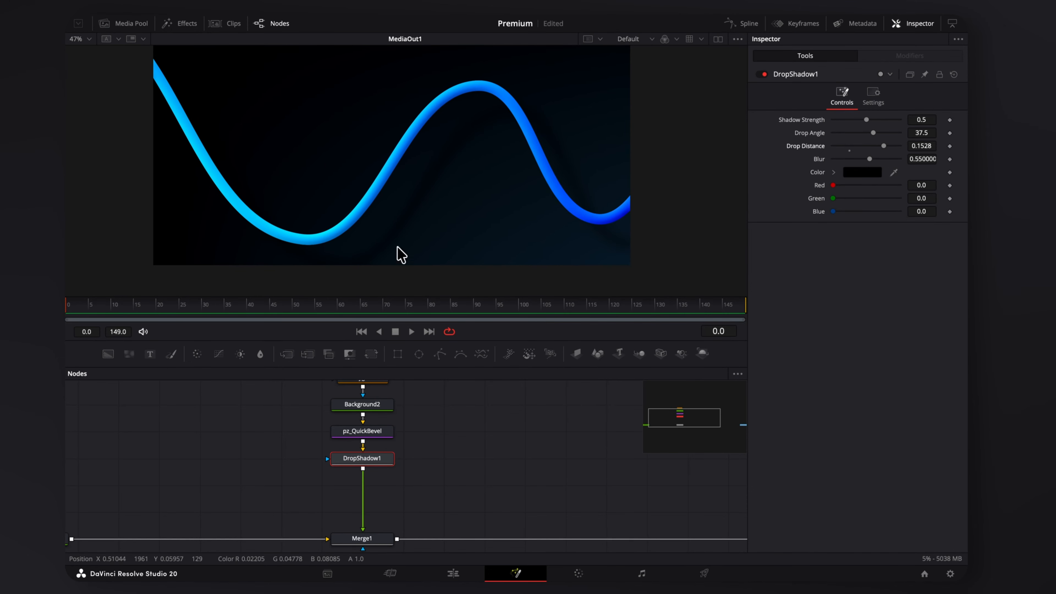
pyautogui.scroll(-3, 449, 206)
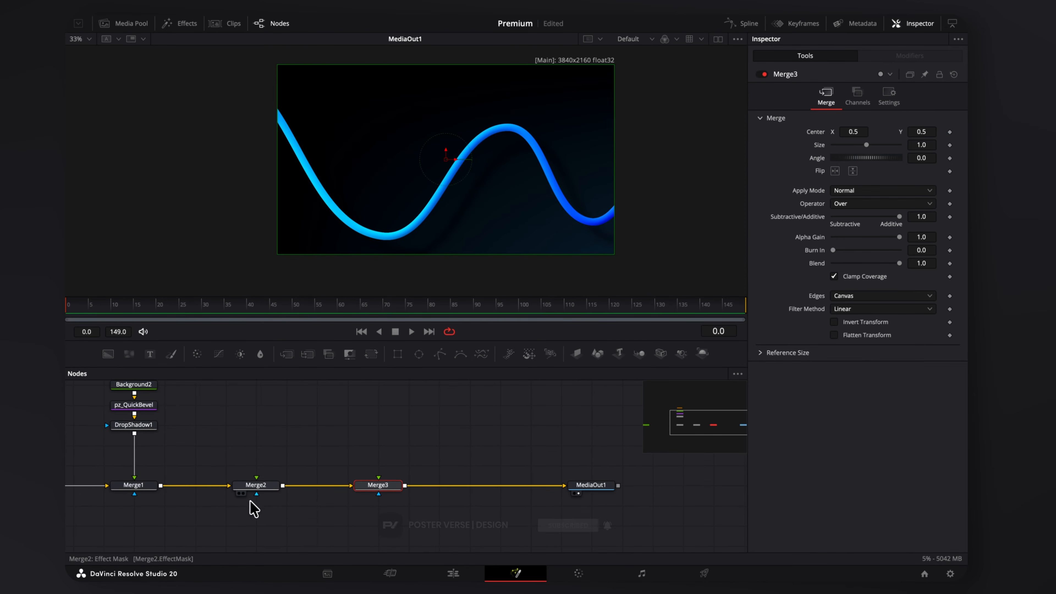
# Add Displace1 fed by Merge2 into Merge3, with Rectangle1 as Merge3's mask.
pyautogui.click(383, 428)
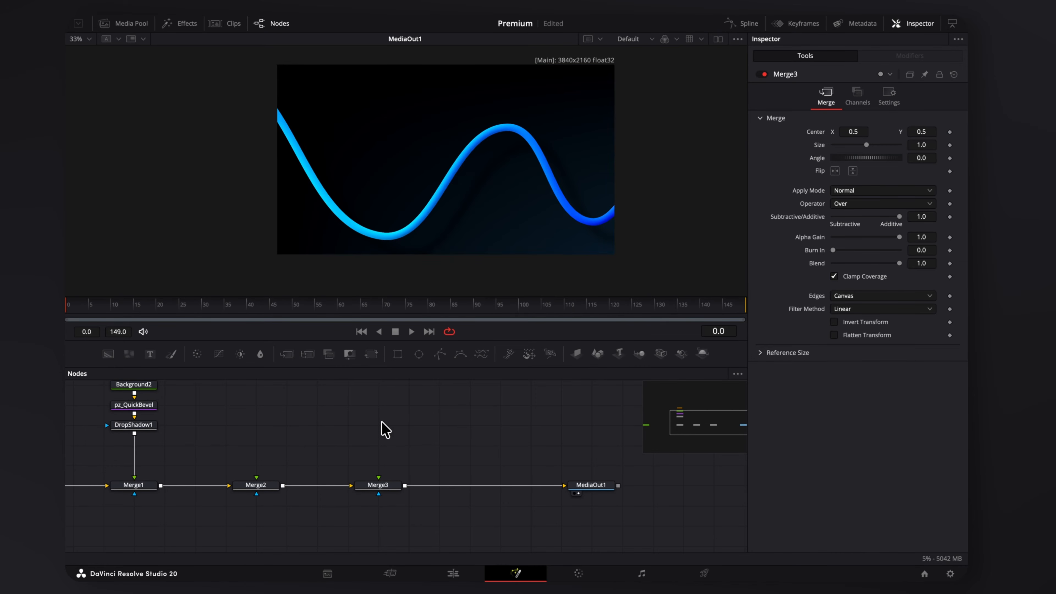
pyautogui.hotkey('shift', 'space')
pyautogui.write('dips')
pyautogui.press('BackSpace')
pyautogui.press('BackSpace')
pyautogui.press('BackSpace')
pyautogui.press('BackSpace')
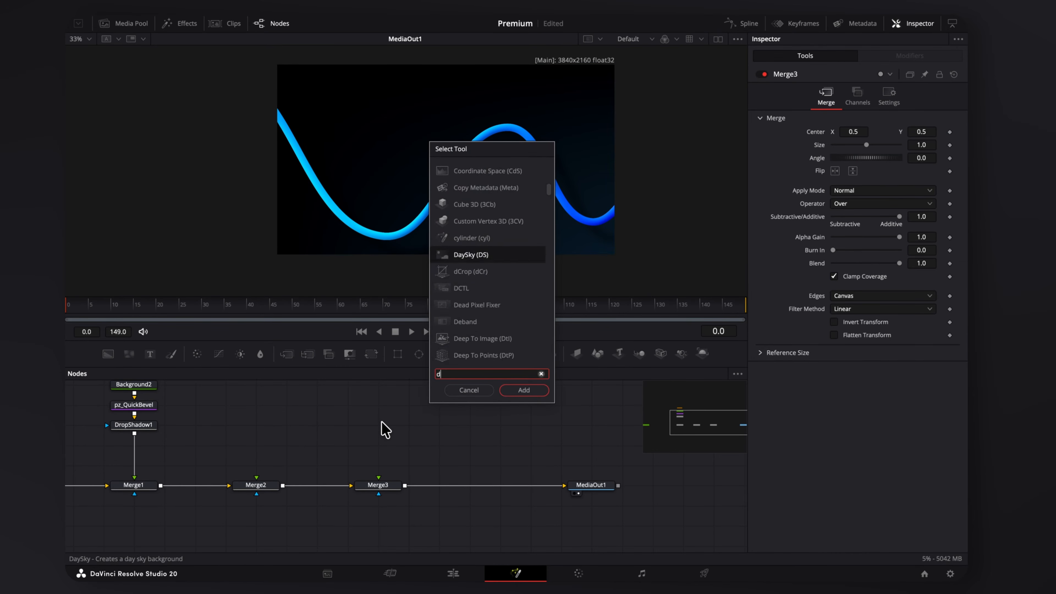
pyautogui.write('dirsp')
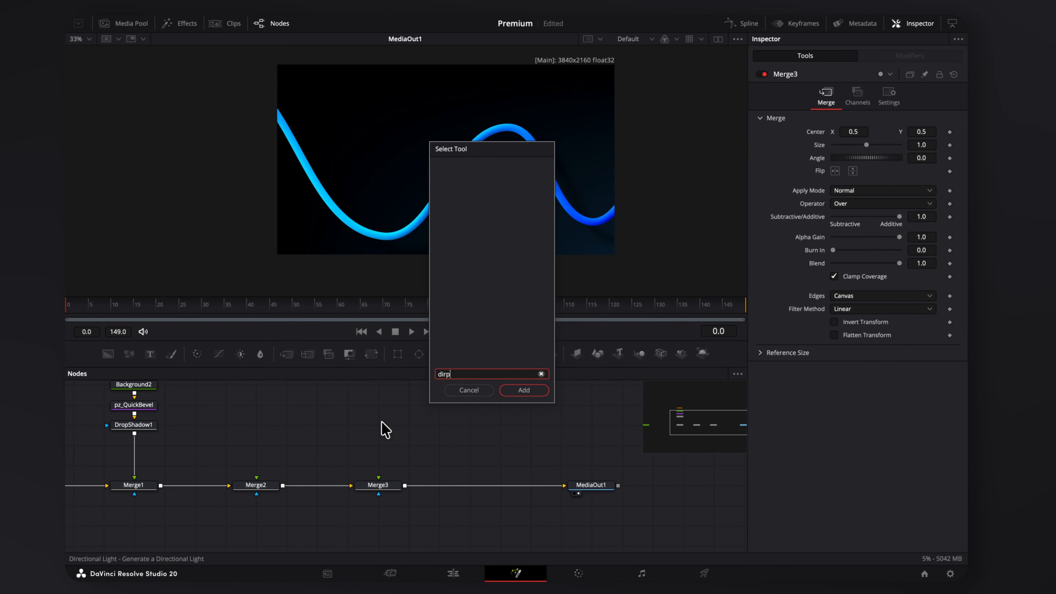
pyautogui.press('BackSpace')
pyautogui.press('BackSpace')
pyautogui.press('BackSpace')
pyautogui.write('sp')
pyautogui.press('Return')
pyautogui.moveTo(406, 426); pyautogui.dragTo(379, 483)
pyautogui.moveTo(397, 354); pyautogui.dragTo(406, 429)
pyautogui.moveTo(291, 479); pyautogui.dragTo(350, 425)
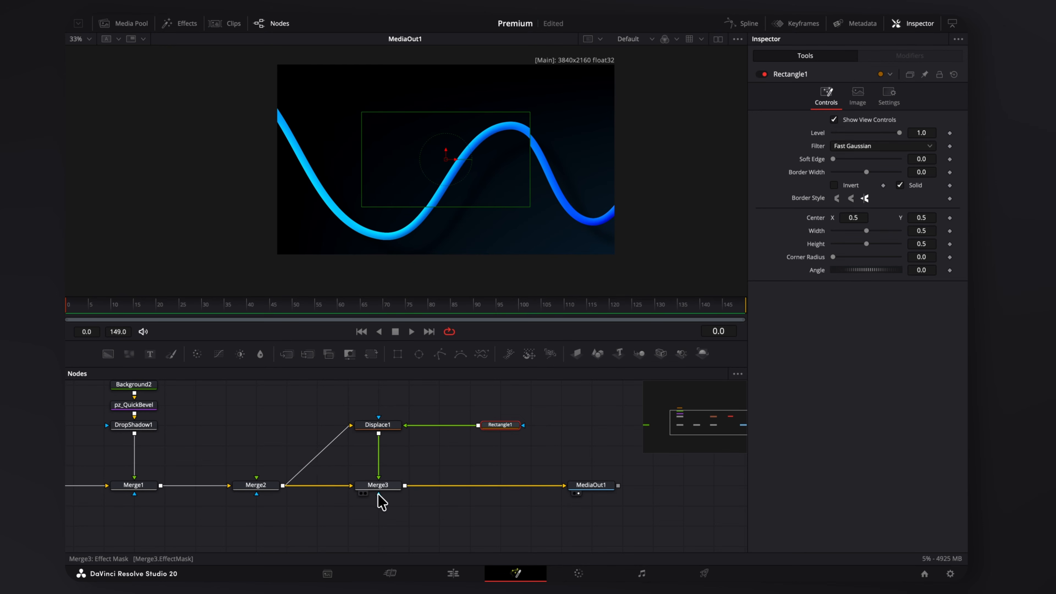
pyautogui.moveTo(378, 494); pyautogui.dragTo(480, 426)
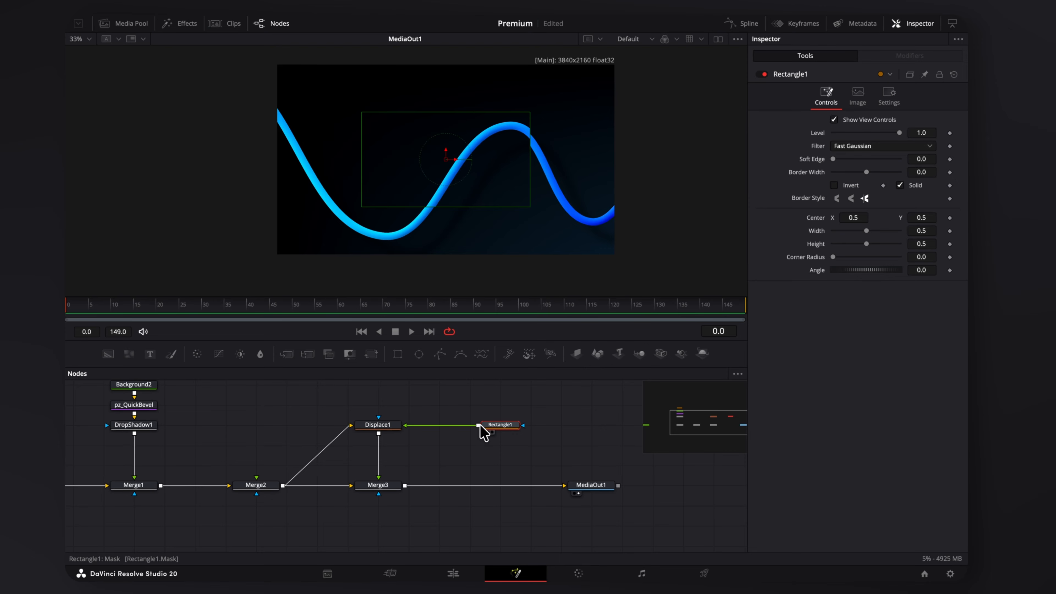
# Set Displace1 Offset -1, Refraction -4, raise Light Power, and round Rectangle1's corners to 0.441.
pyautogui.click(395, 426)
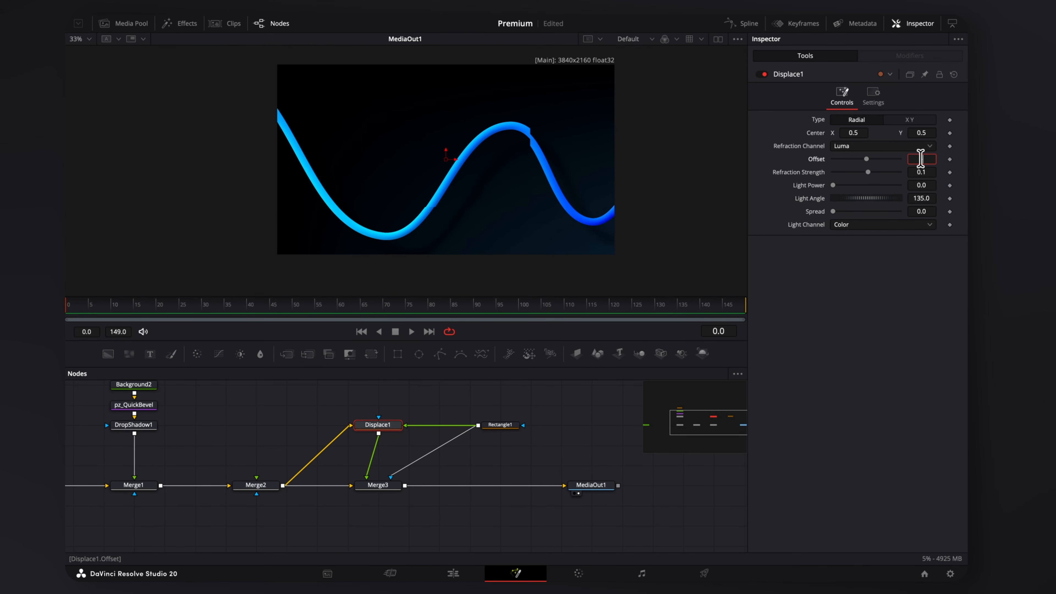
pyautogui.press('Return')
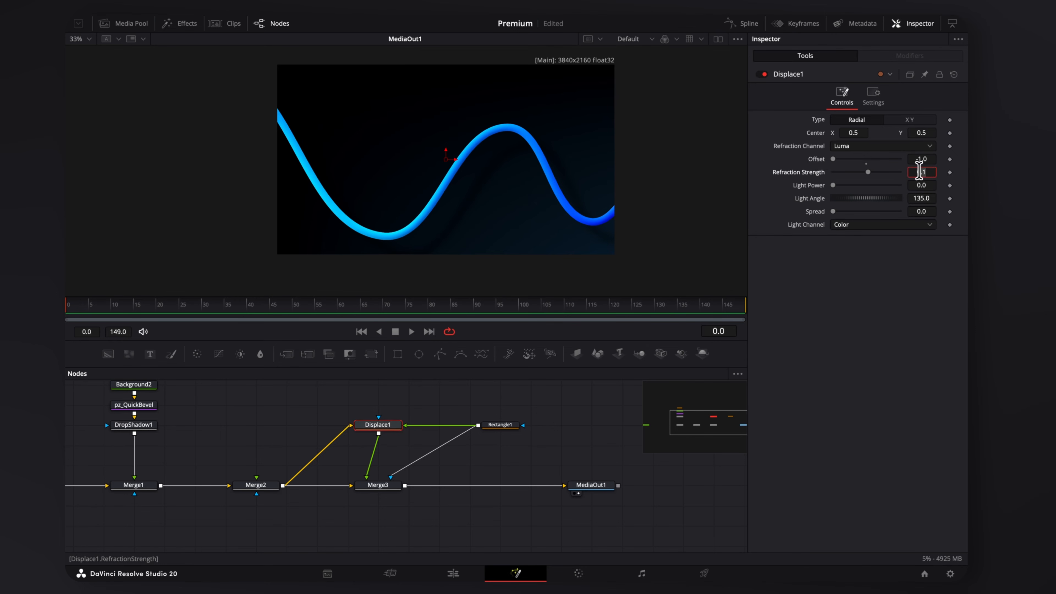
pyautogui.press('Return')
pyautogui.moveTo(836, 186); pyautogui.dragTo(866, 216)
pyautogui.scroll(2, 537, 121)
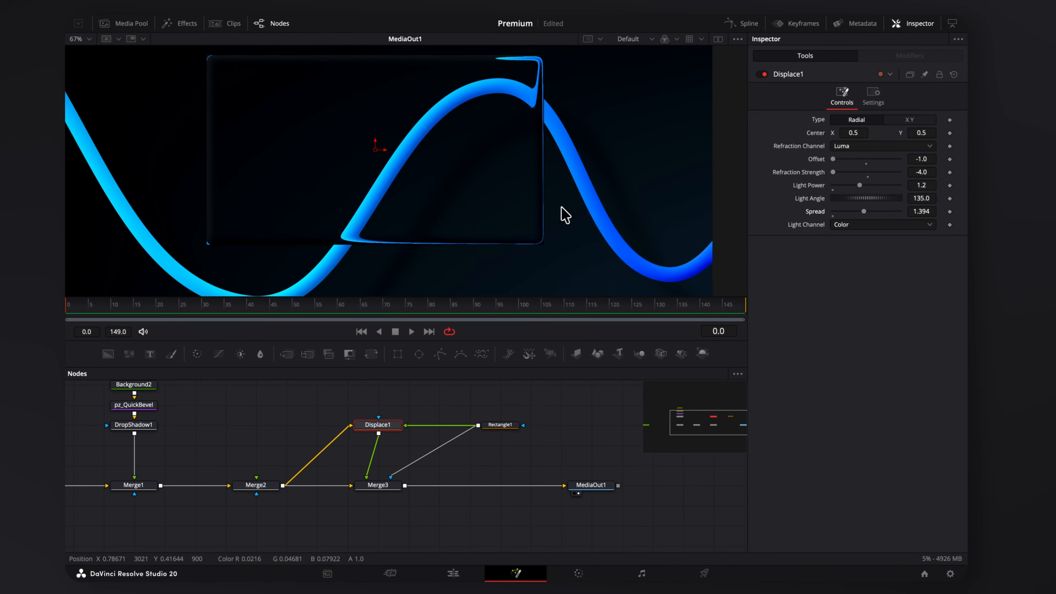
pyautogui.click(511, 425)
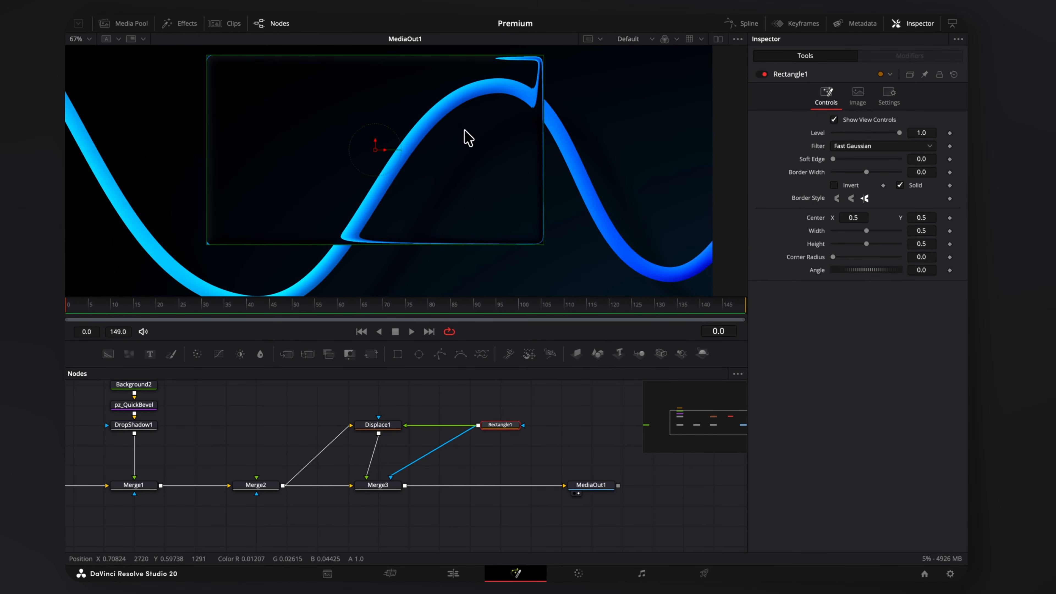
pyautogui.moveTo(833, 257); pyautogui.dragTo(862, 259)
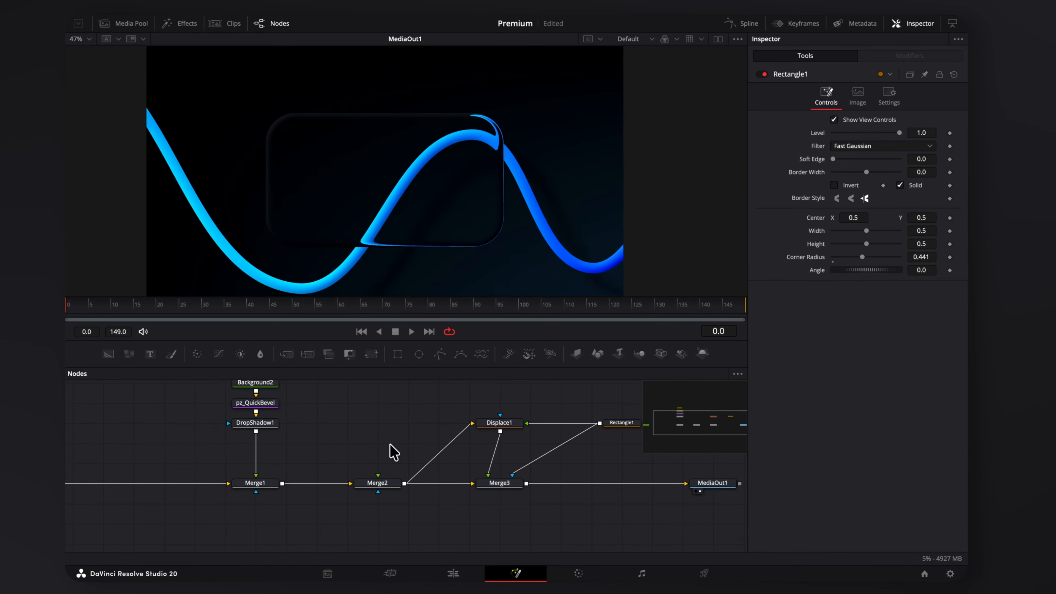
# Insert a Blur node between Merge2 and Displace1 with Blur Size 16.5.
pyautogui.hotkey('shift', 'space')
pyautogui.write('blur')
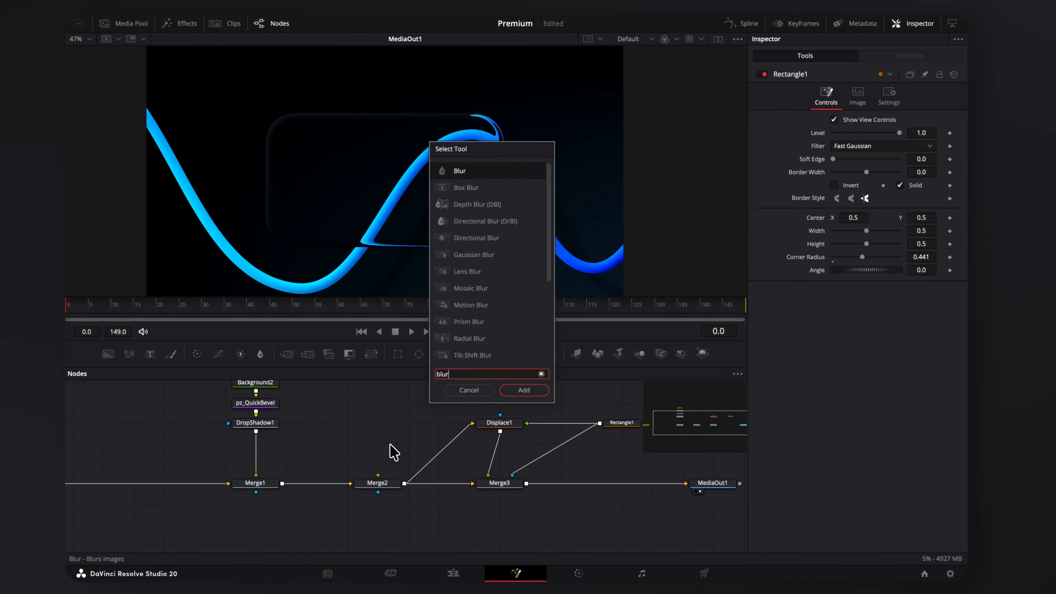
pyautogui.press('Return')
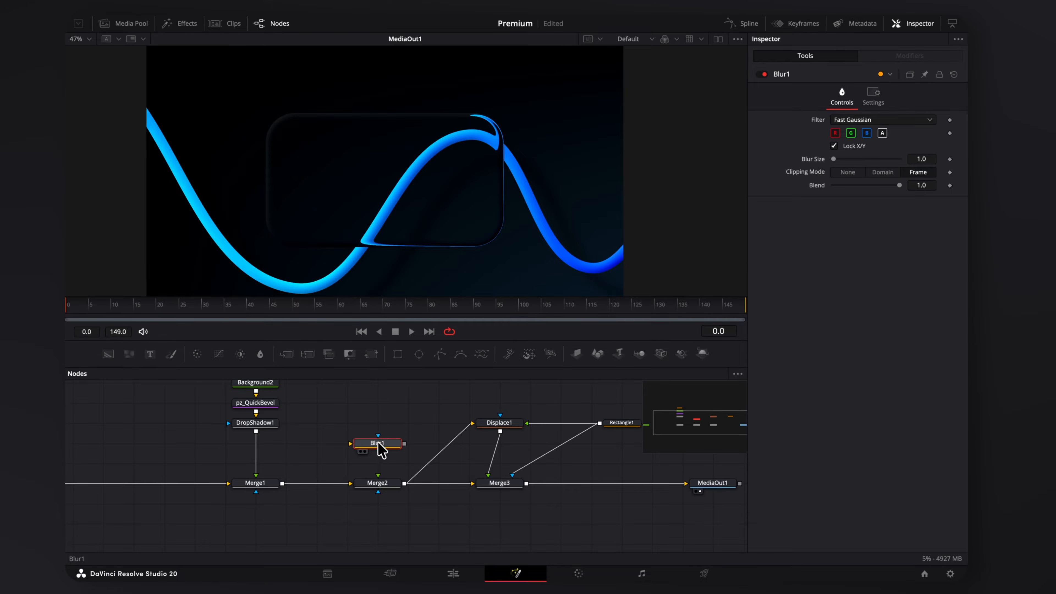
pyautogui.moveTo(378, 443); pyautogui.dragTo(439, 443)
pyautogui.click(833, 159)
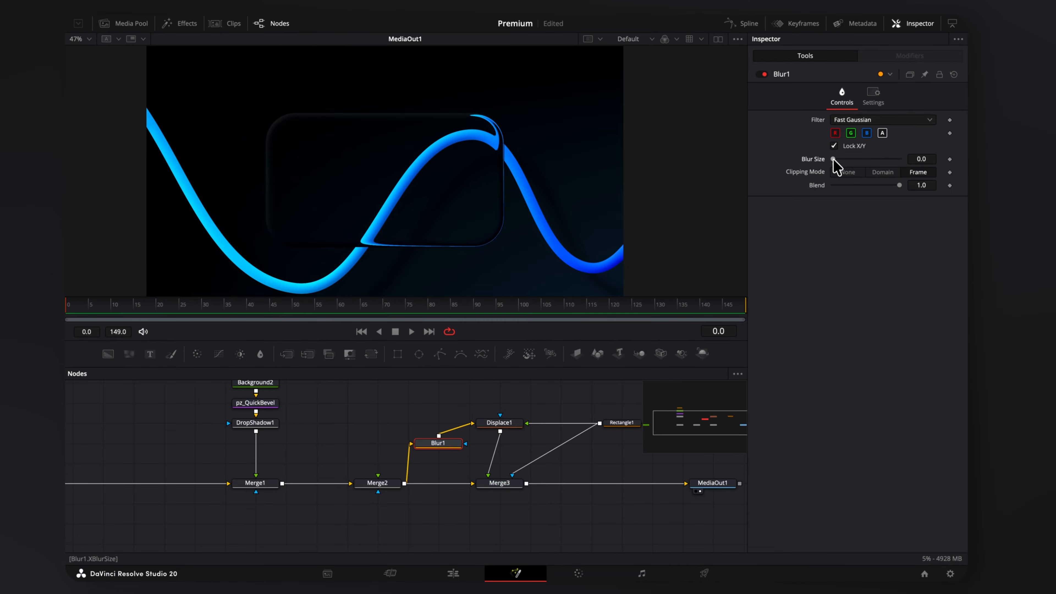
pyautogui.moveTo(833, 159); pyautogui.dragTo(844, 159)
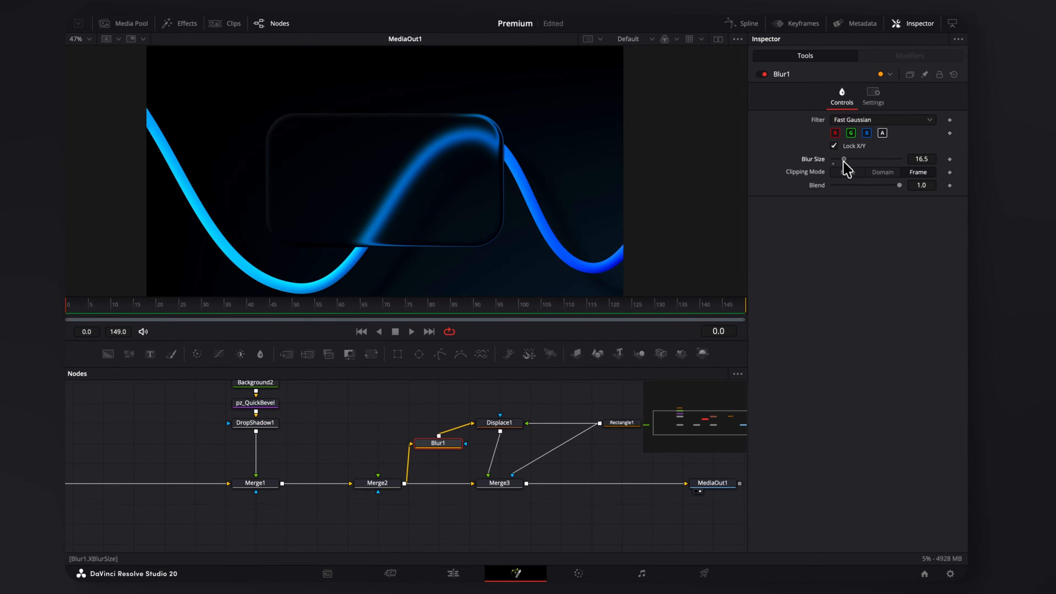
pyautogui.scroll(-1, 414, 239)
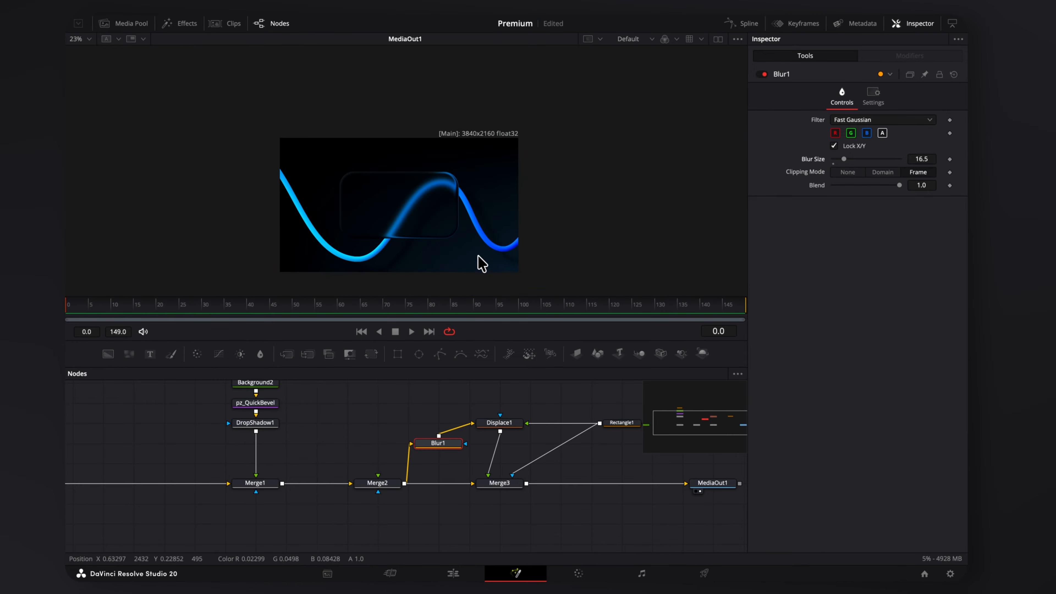
pyautogui.scroll(1, 423, 239)
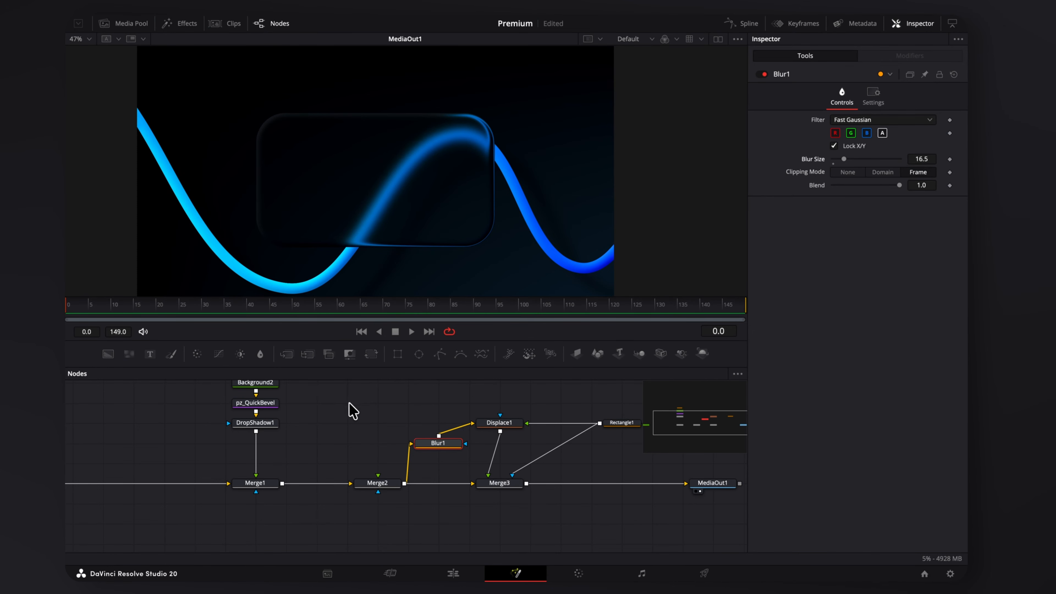
pyautogui.hscroll(-1, 372, 429)
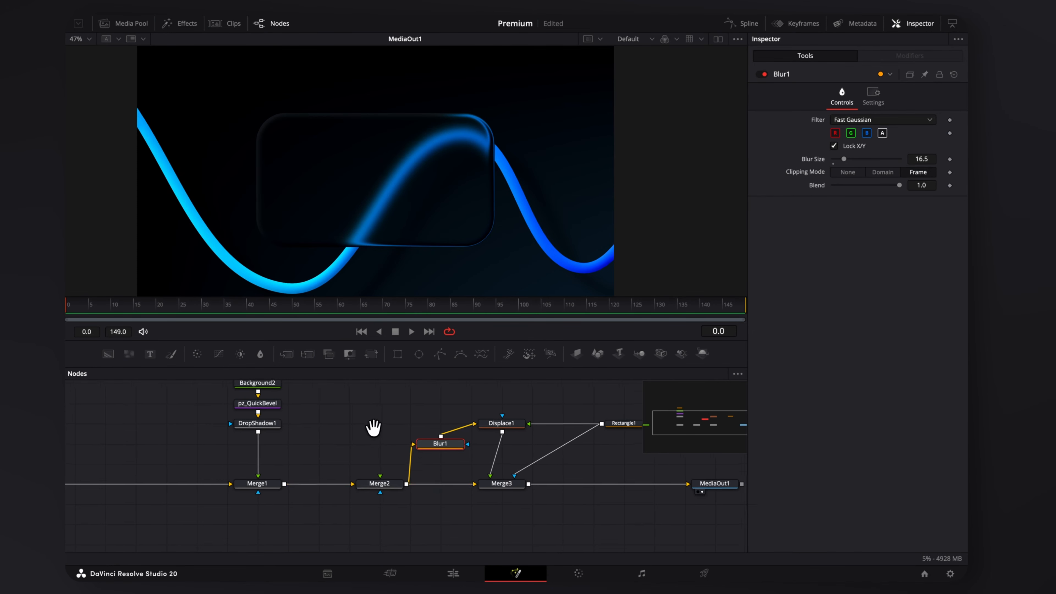
pyautogui.scroll(1, 356, 425)
pyautogui.click(294, 412)
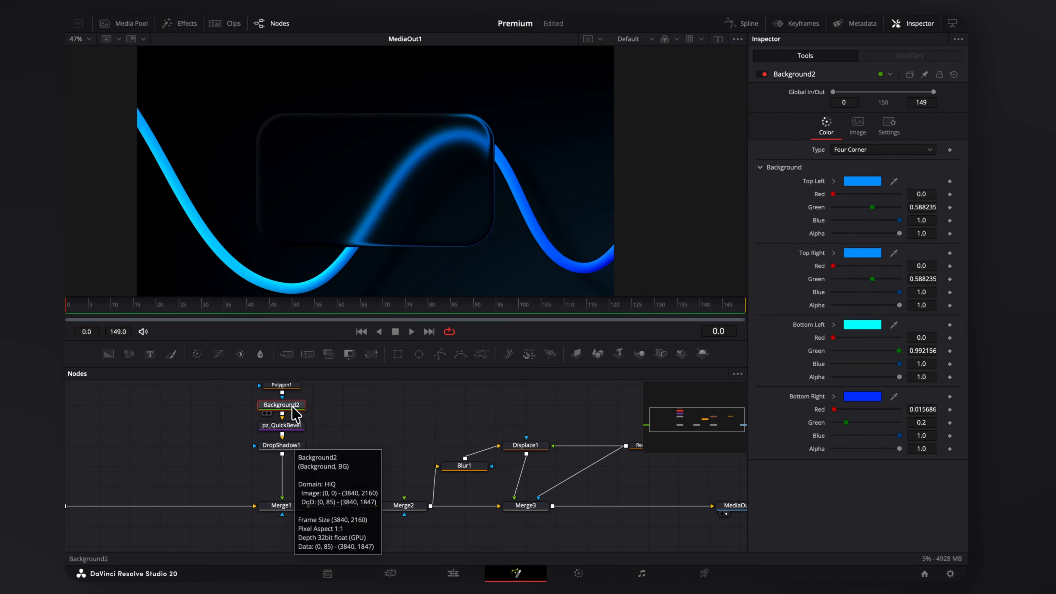
# Paste a Background2 copy into Merge2, masked by an outline-only rectangle with 0.035 border.
pyautogui.hotkey('ctrl', 'v')
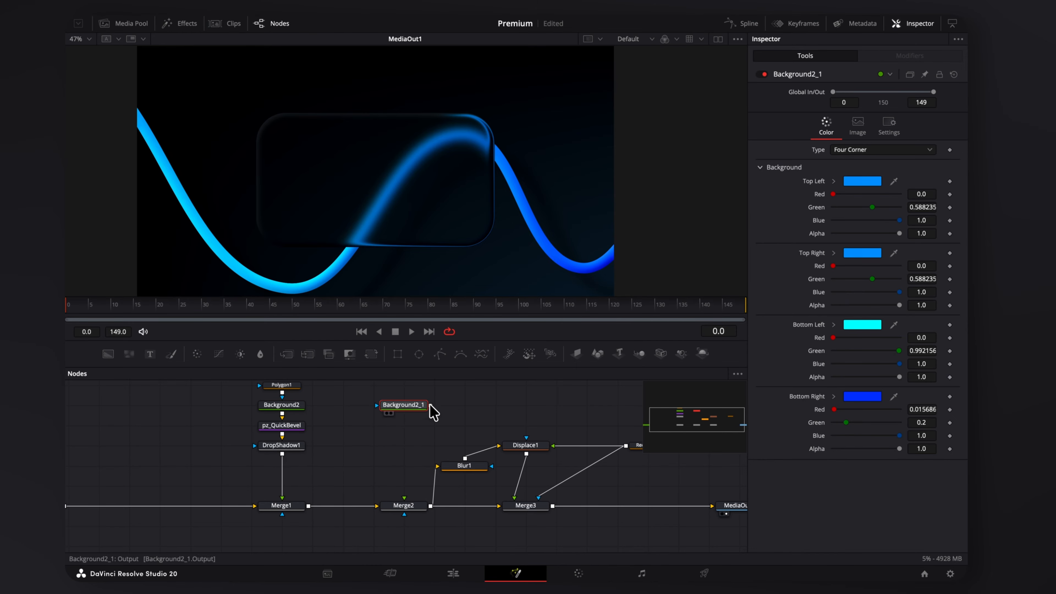
pyautogui.moveTo(433, 412); pyautogui.dragTo(410, 512)
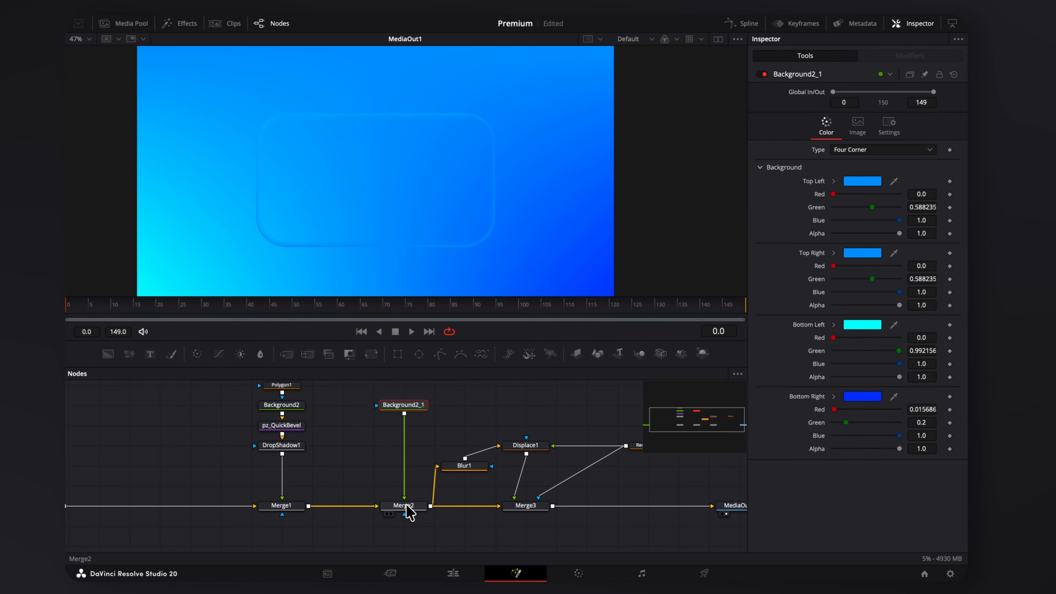
pyautogui.scroll(1, 422, 429)
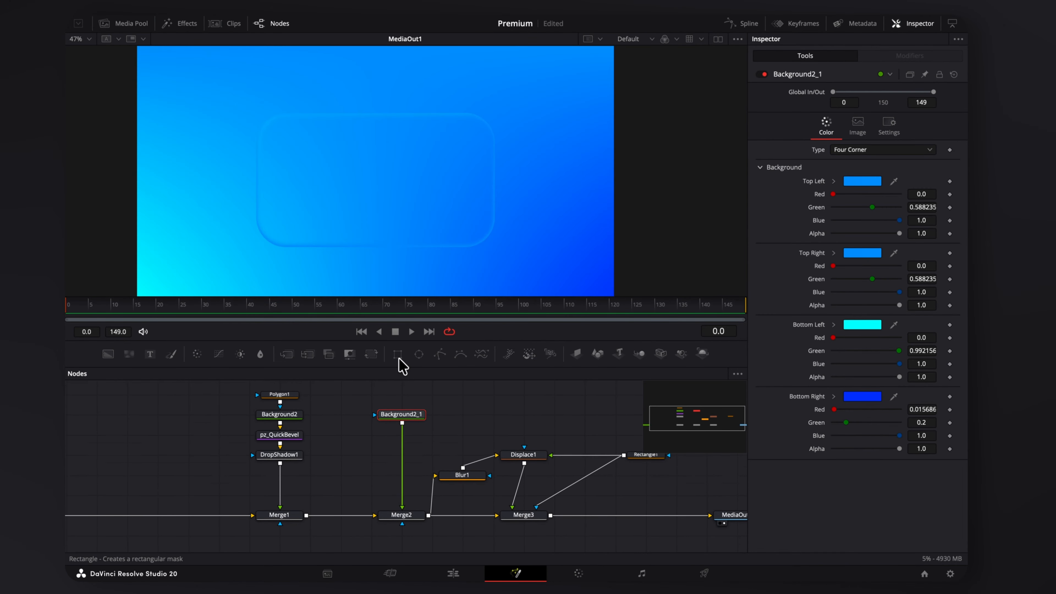
pyautogui.click(398, 355)
pyautogui.click(901, 186)
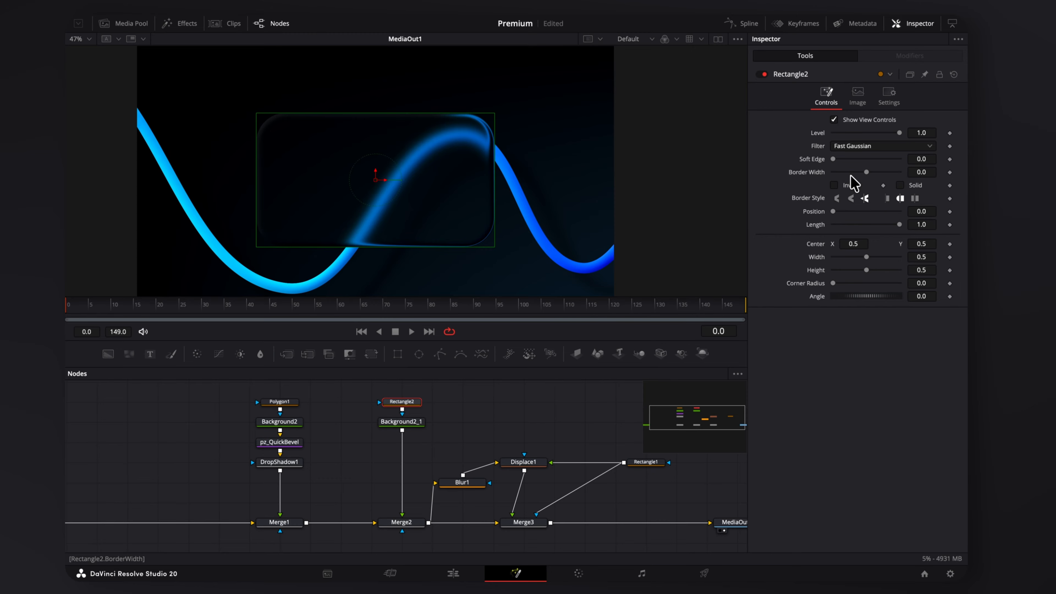
pyautogui.moveTo(868, 173); pyautogui.dragTo(872, 173)
pyautogui.moveTo(495, 113); pyautogui.dragTo(476, 108)
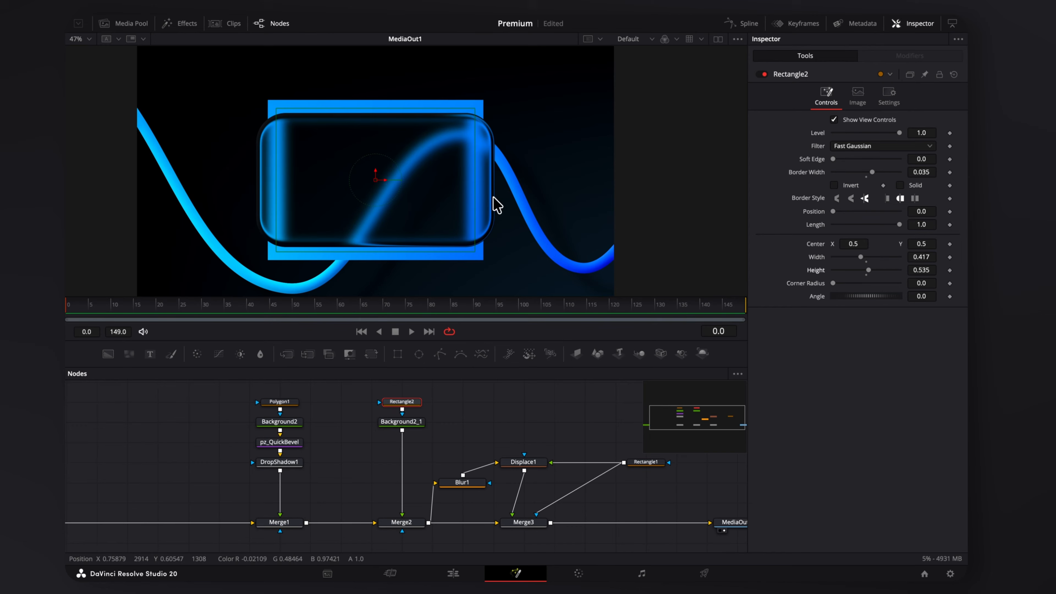
pyautogui.scroll(-3, 379, 509)
# Add another rectangle mask, round its corners, and adjust its width, height and Center Y for the rim.
pyautogui.moveTo(401, 357); pyautogui.dragTo(481, 557)
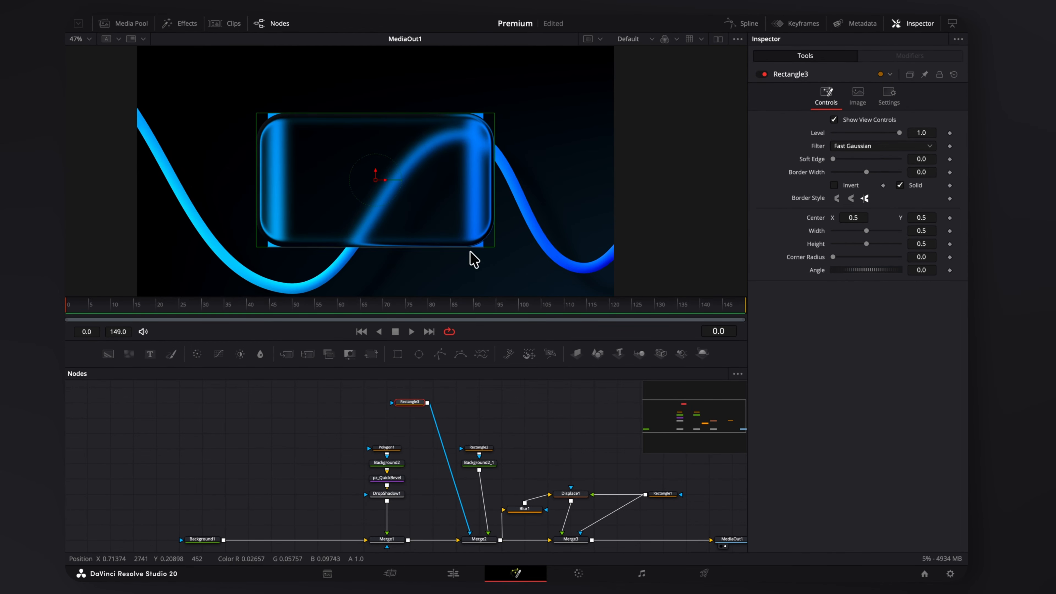
pyautogui.scroll(1, 470, 252)
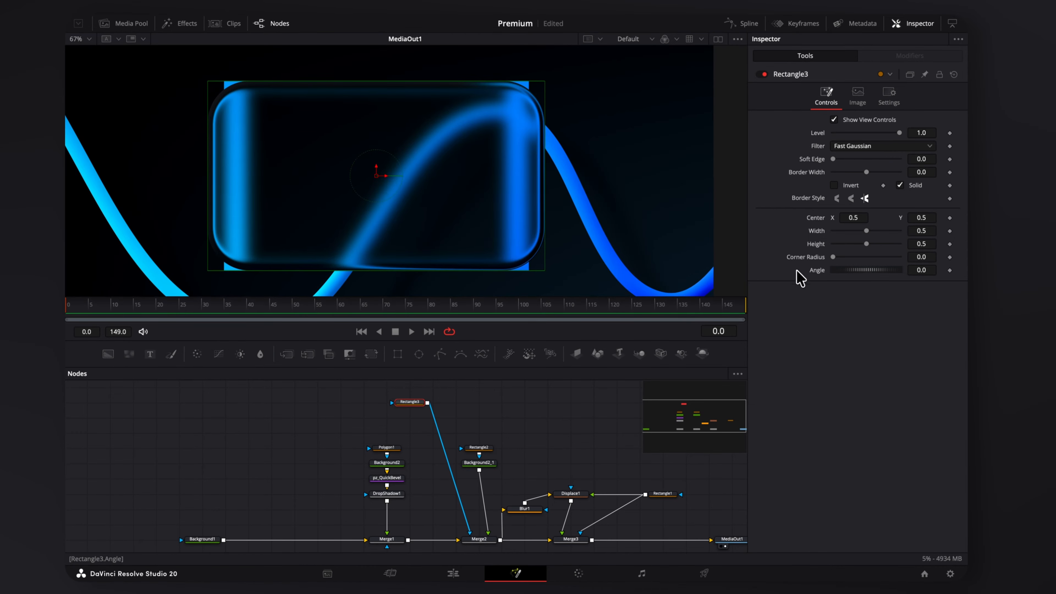
pyautogui.moveTo(833, 257); pyautogui.dragTo(859, 257)
pyautogui.scroll(3, 633, 192)
pyautogui.scroll(-3, 479, 228)
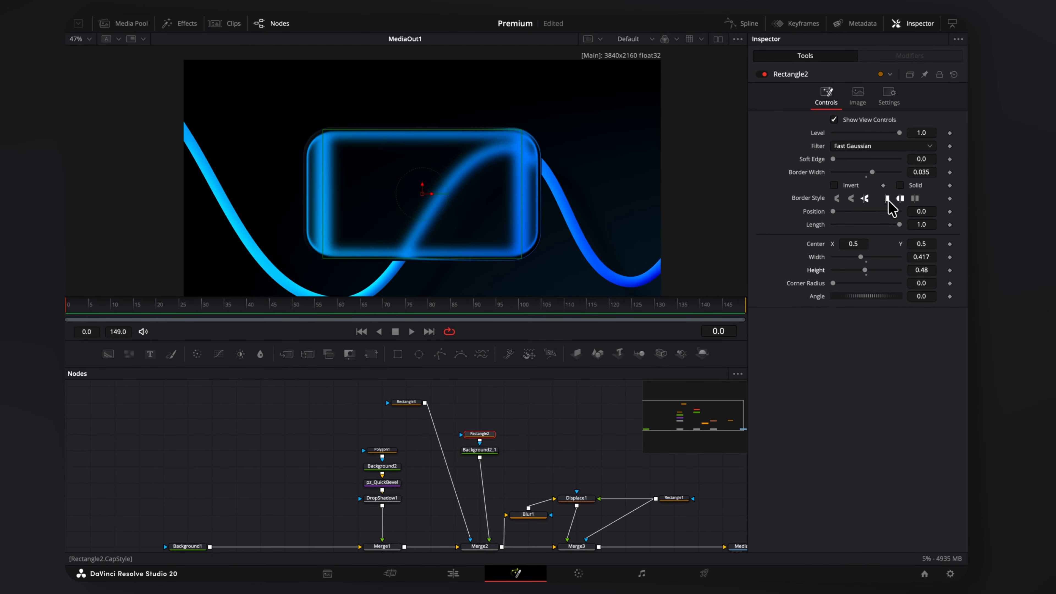
pyautogui.moveTo(869, 270)
pyautogui.mouseDown()
pyautogui.moveTo(849, 271)
pyautogui.moveTo(876, 270)
pyautogui.moveTo(866, 271)
pyautogui.moveTo(863, 258)
pyautogui.moveTo(872, 259)
pyautogui.mouseUp()
pyautogui.moveTo(867, 270); pyautogui.dragTo(839, 245)
pyautogui.moveTo(925, 245); pyautogui.dragTo(920, 244)
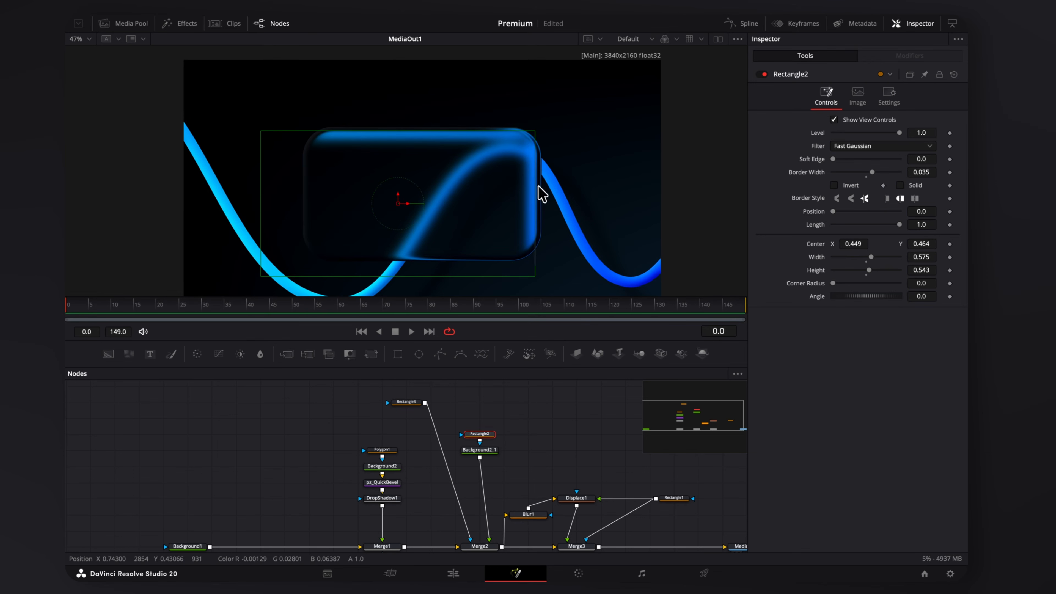
pyautogui.scroll(-2, 493, 435)
pyautogui.click(494, 430)
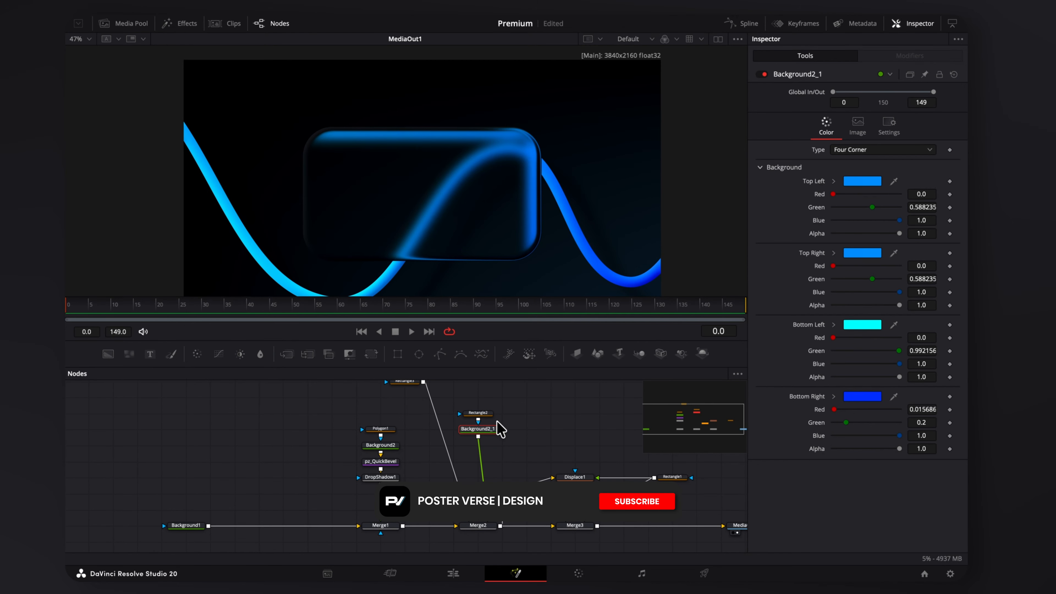
# Add a Glow node below Background2_1.
pyautogui.hotkey('shift', 'space')
pyautogui.write('glow')
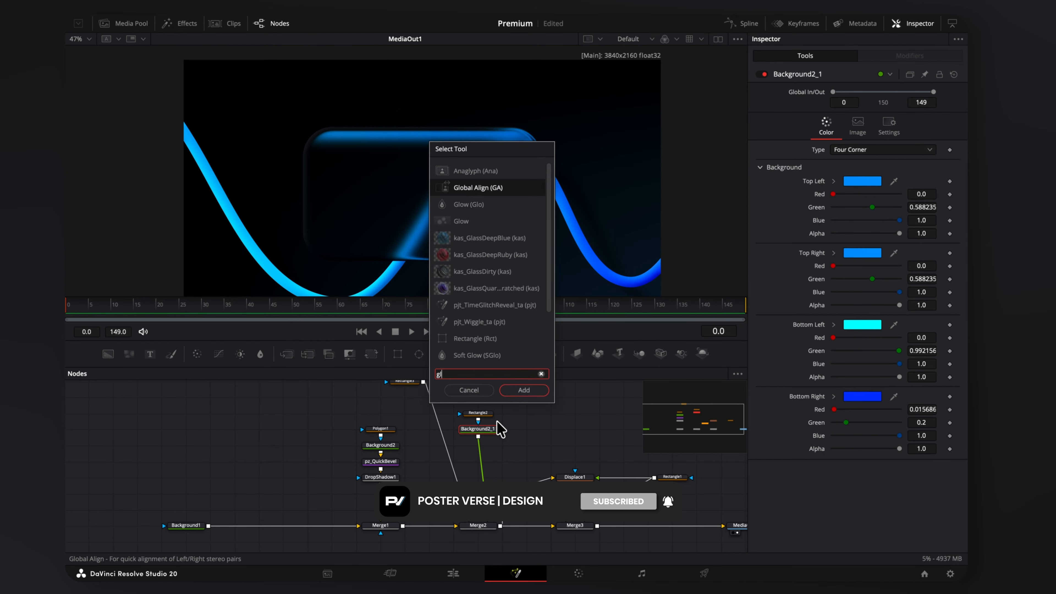
pyautogui.press('Return')
# Add Horizontal Waviness after the glow (scale 26, strength 7.1, speed 0.079) and preview around frame 125.
pyautogui.hotkey('shift', 'space')
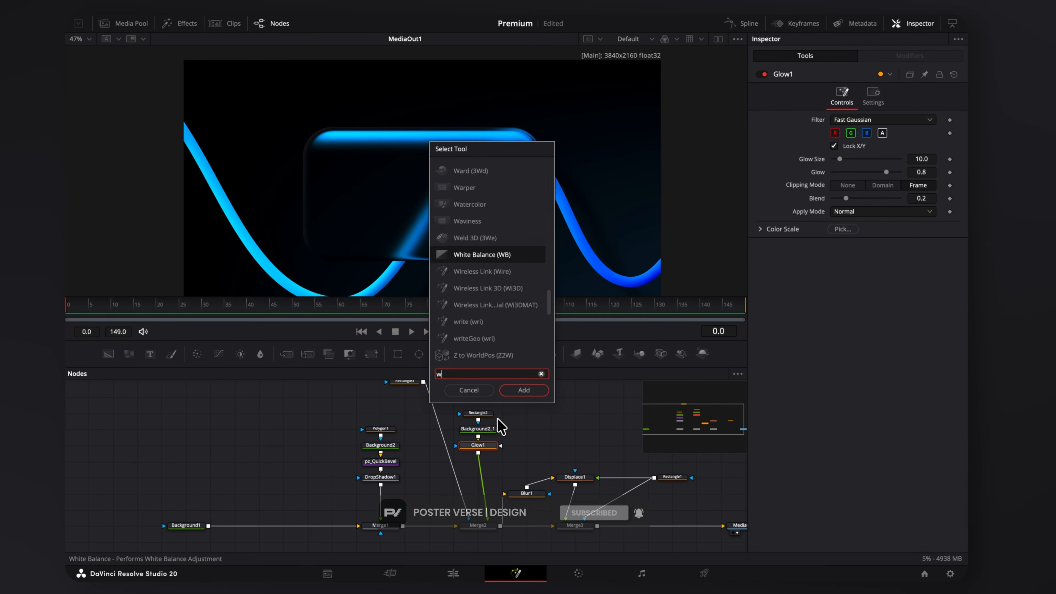
pyautogui.write('wav')
pyautogui.press('Return')
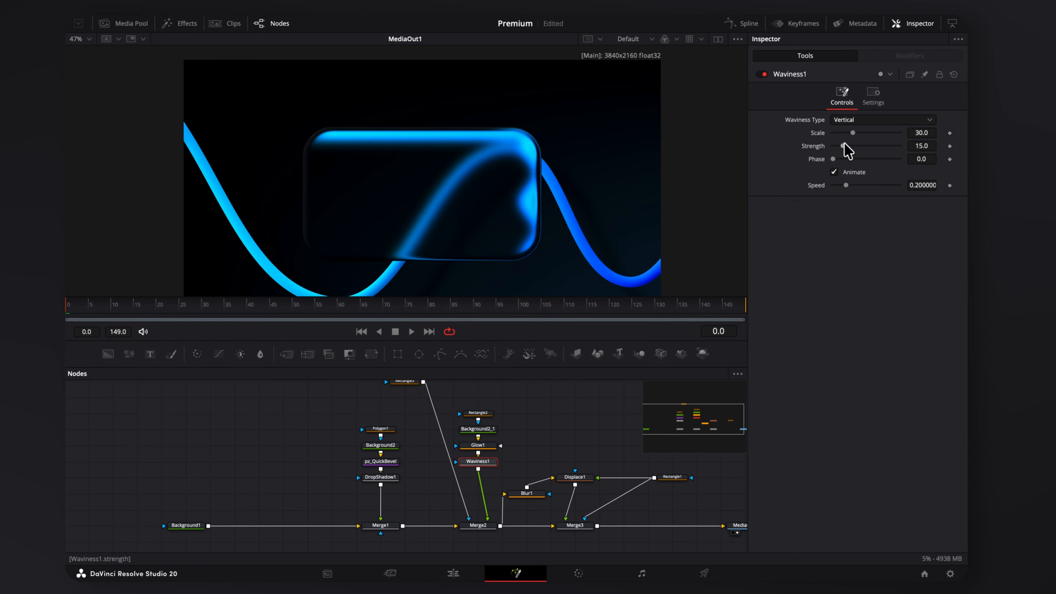
pyautogui.moveTo(845, 143)
pyautogui.mouseDown()
pyautogui.moveTo(843, 154)
pyautogui.moveTo(851, 140)
pyautogui.mouseUp()
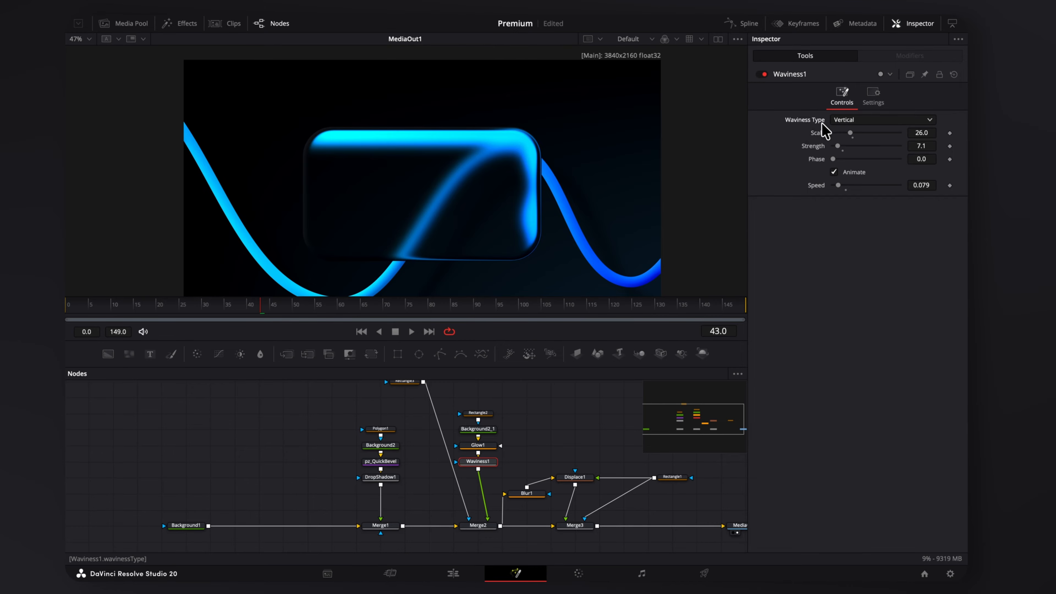
pyautogui.click(863, 120)
pyautogui.click(860, 142)
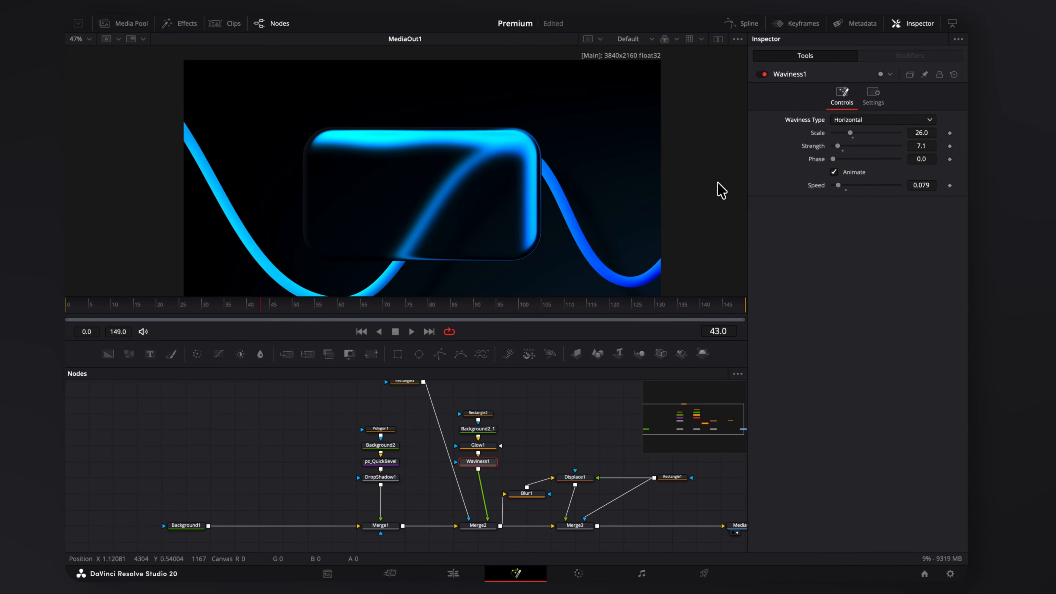
pyautogui.moveTo(262, 306); pyautogui.dragTo(633, 308)
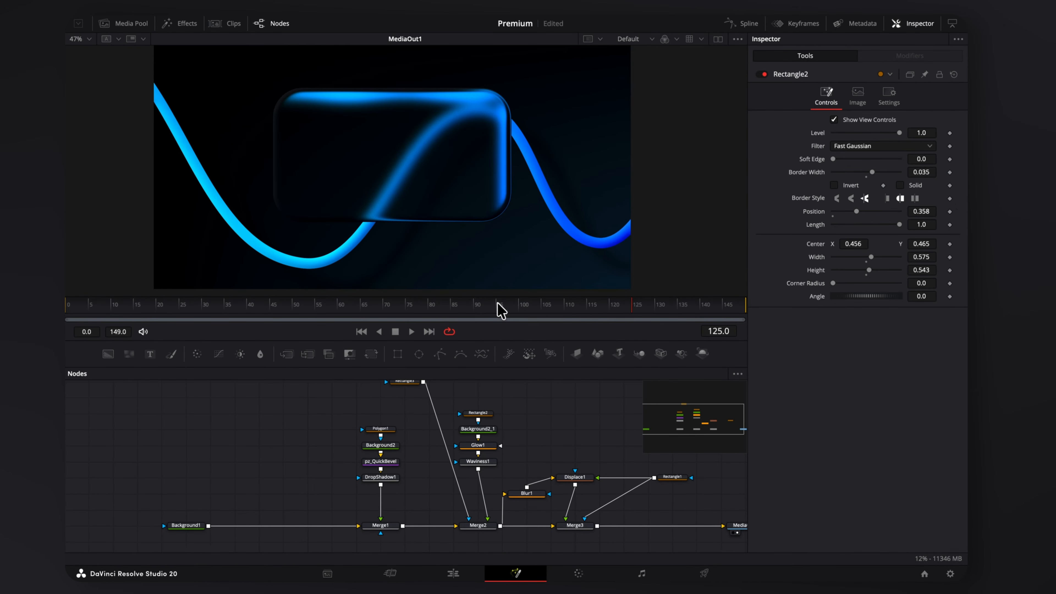
# Reshape Polygon1 and keyframe its Length at 0.11 on frame 0 and 1.0 on frame 95.
pyautogui.click(389, 429)
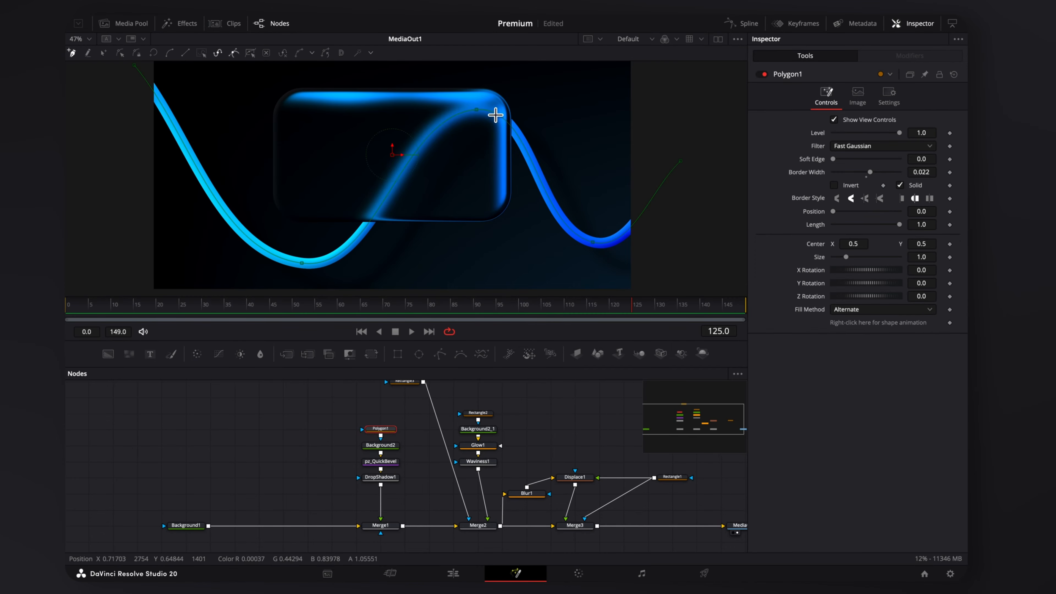
pyautogui.moveTo(484, 112); pyautogui.dragTo(470, 122)
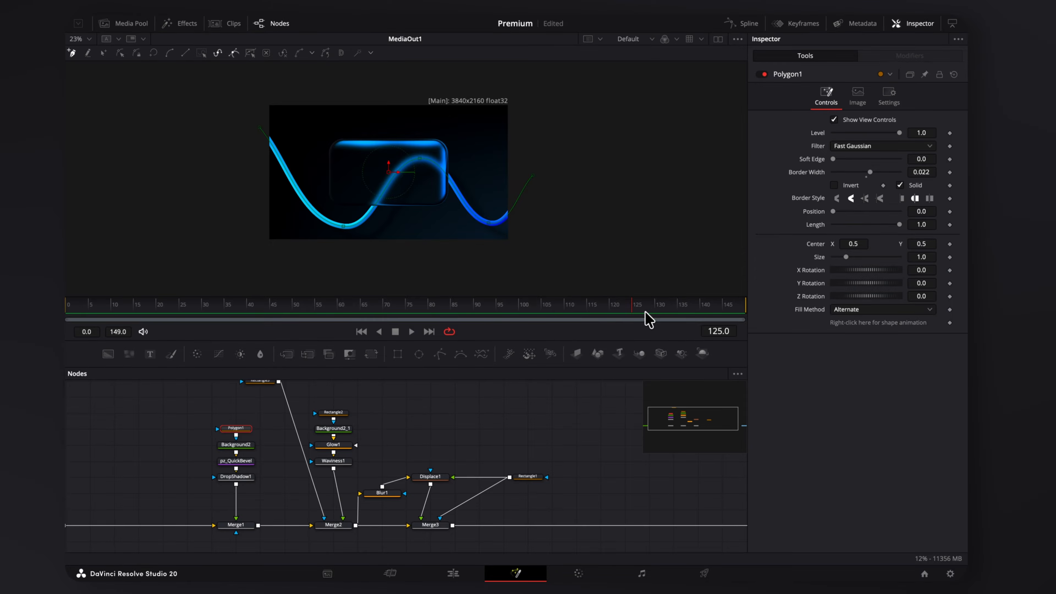
pyautogui.moveTo(631, 305); pyautogui.dragTo(85, 338)
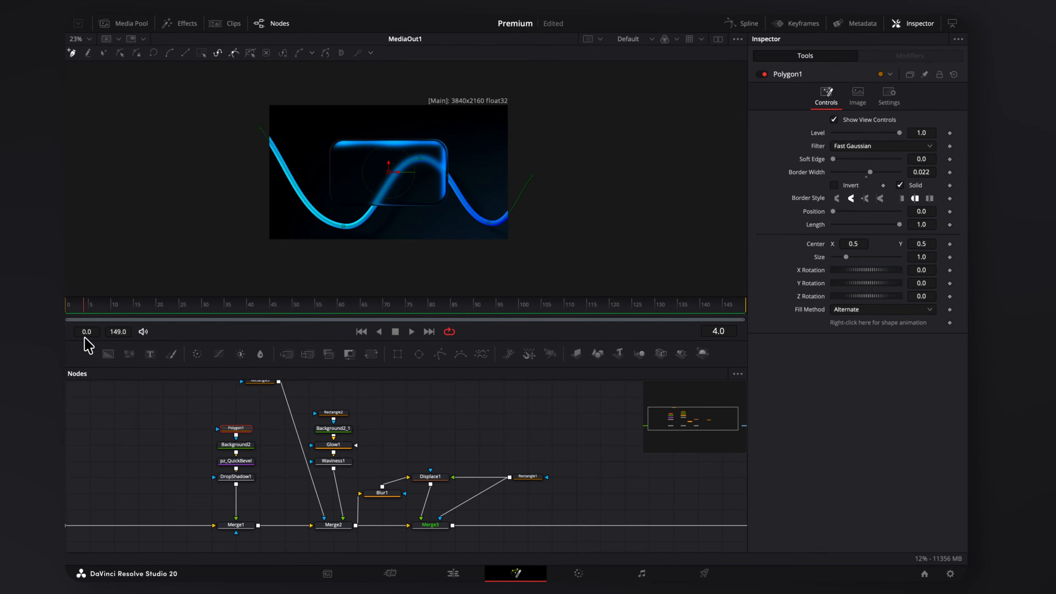
pyautogui.moveTo(899, 224); pyautogui.dragTo(844, 236)
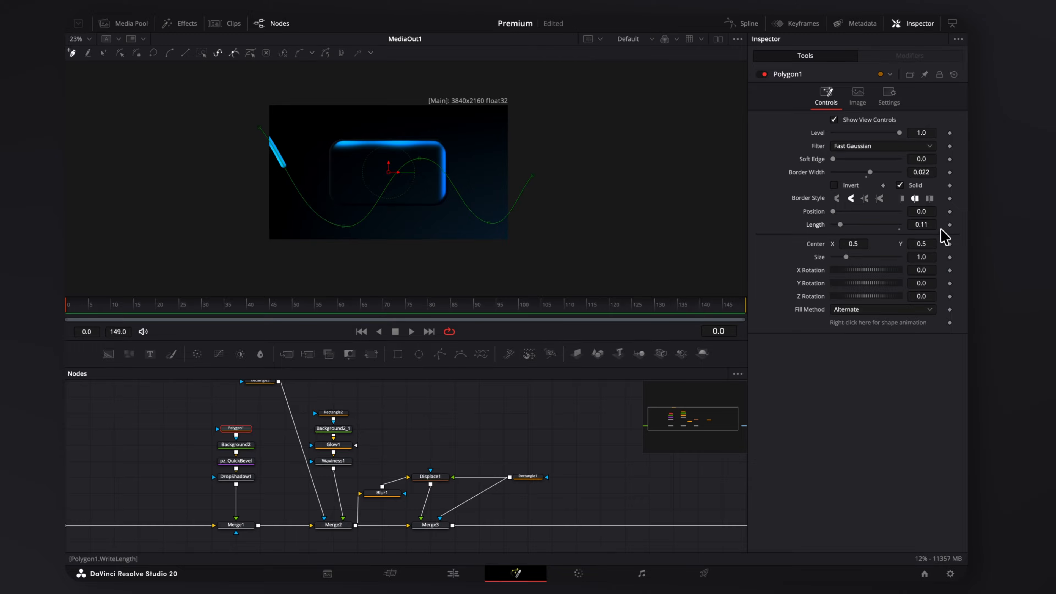
pyautogui.click(949, 225)
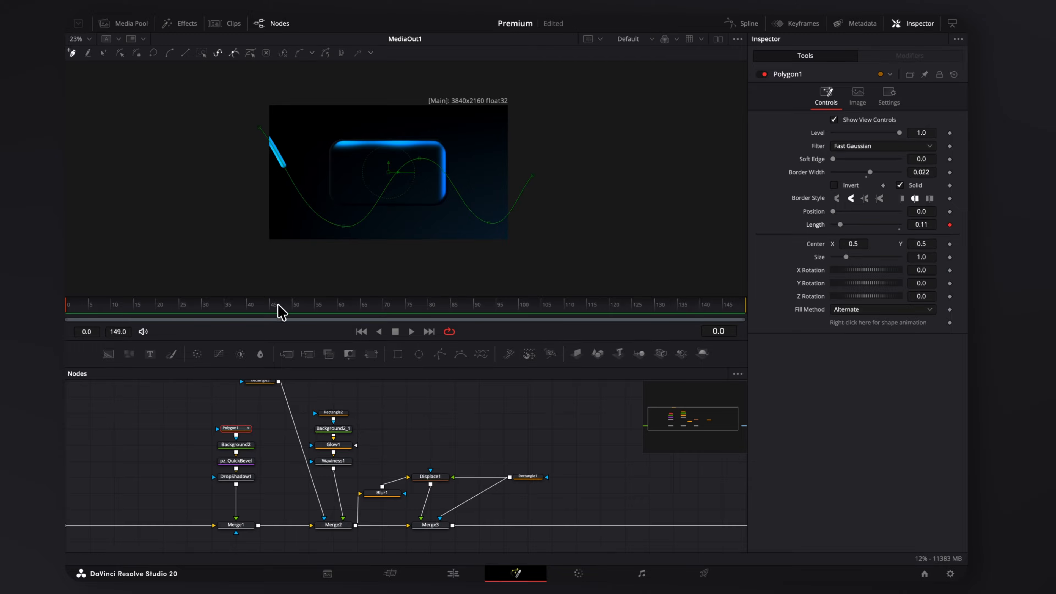
pyautogui.click(373, 311)
pyautogui.moveTo(412, 318); pyautogui.dragTo(503, 321)
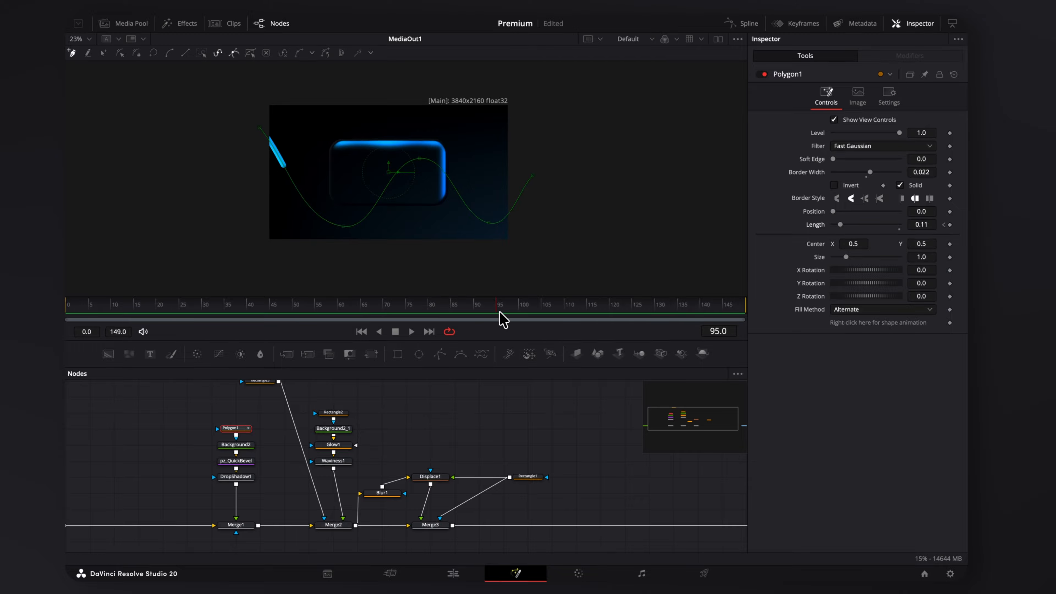
pyautogui.moveTo(846, 226); pyautogui.dragTo(904, 229)
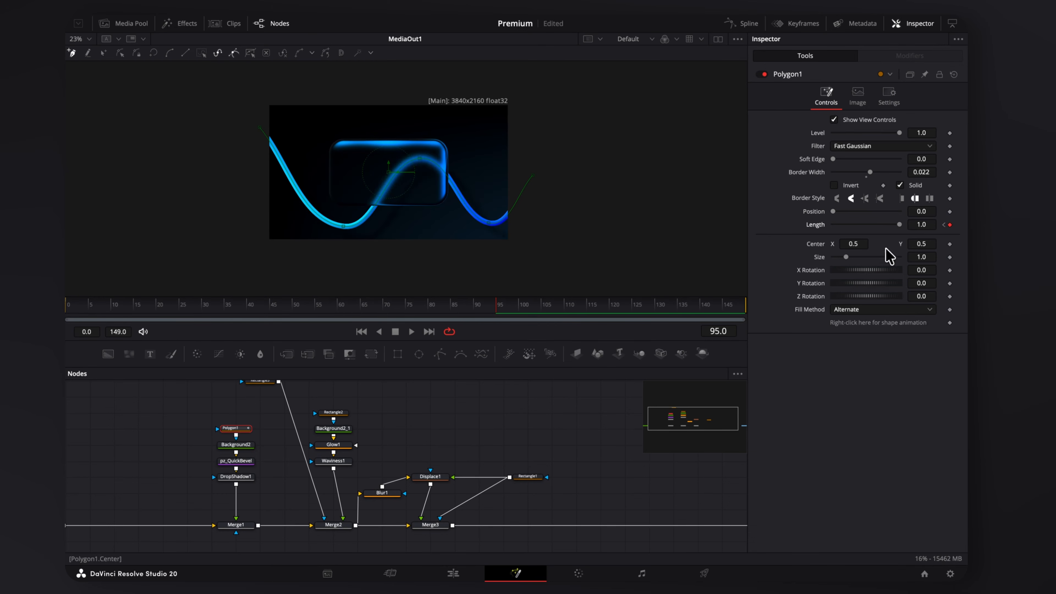
pyautogui.press('space')
# Ease the first Length keyframe in the Spline editor and play back to check the draw-on.
pyautogui.click(745, 23)
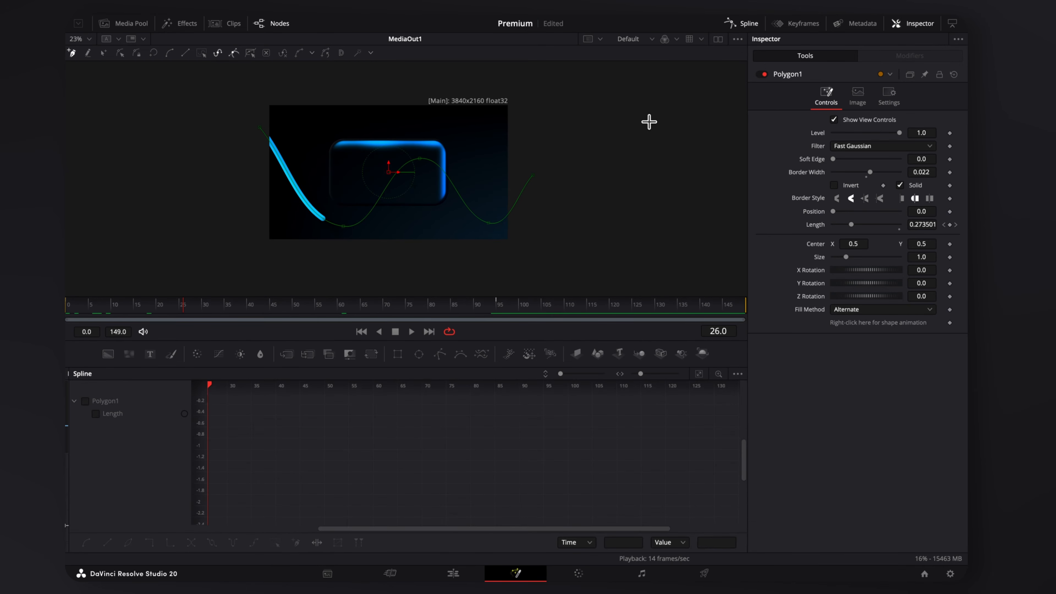
pyautogui.click(86, 401)
pyautogui.click(251, 514)
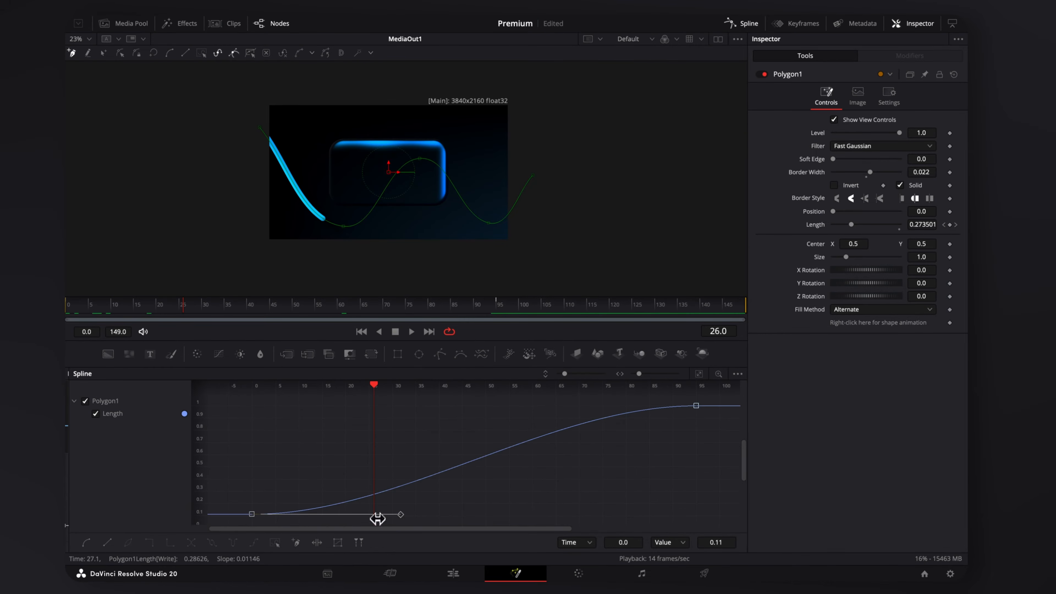
pyautogui.moveTo(400, 514); pyautogui.dragTo(365, 504)
pyautogui.click(744, 25)
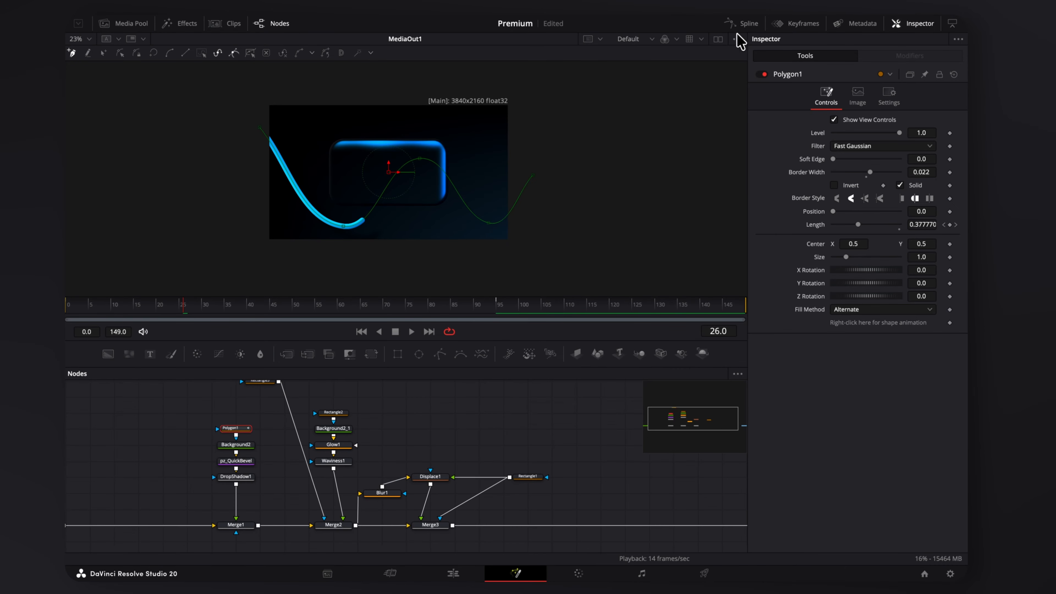
pyautogui.press('space')
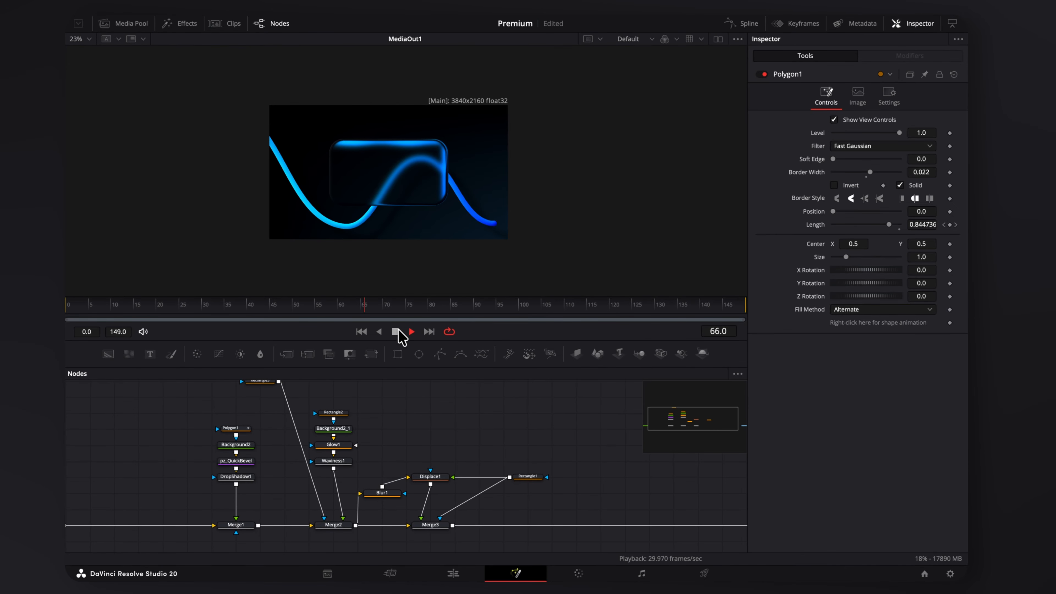
pyautogui.click(397, 331)
pyautogui.scroll(2, 367, 167)
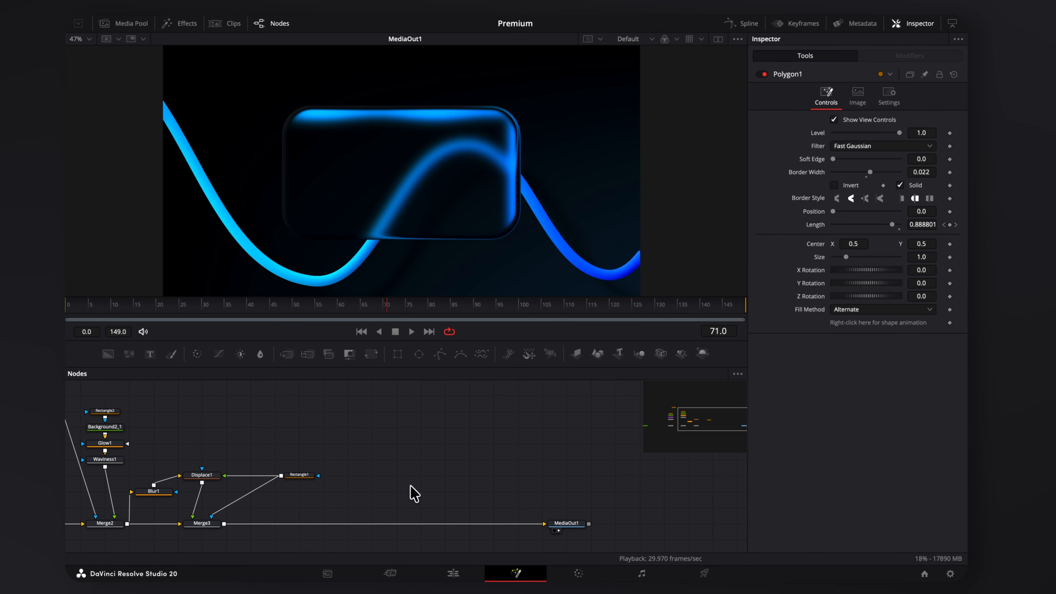
pyautogui.hotkey('shift', 'space')
pyautogui.write('super')
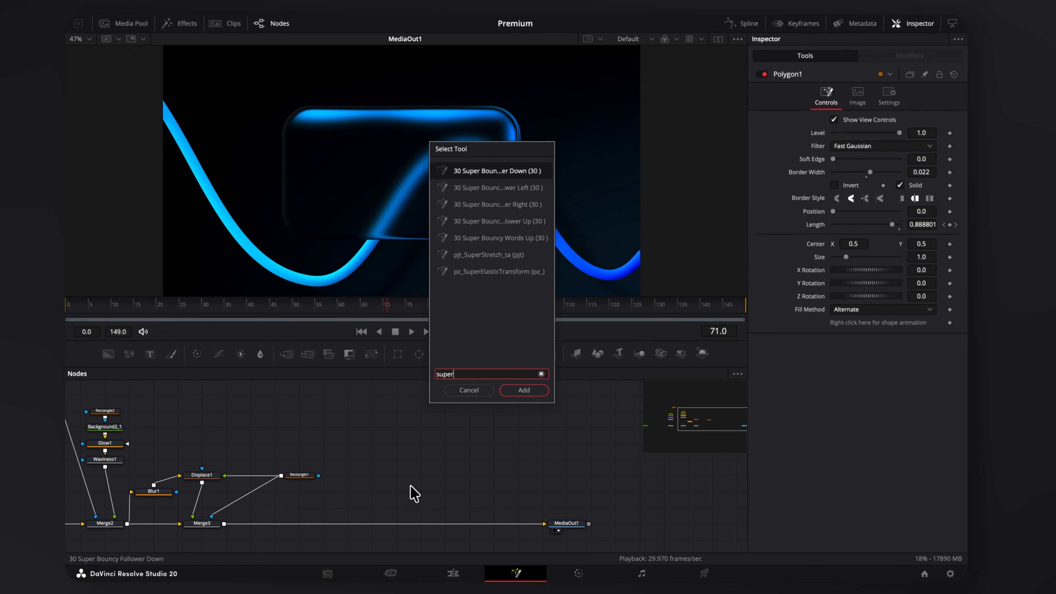
# Add a Super Bouncy text template over the composition via Merge4 and paste '$' as its text.
pyautogui.click(533, 186)
pyautogui.press('Return')
pyautogui.moveTo(467, 444); pyautogui.dragTo(224, 525)
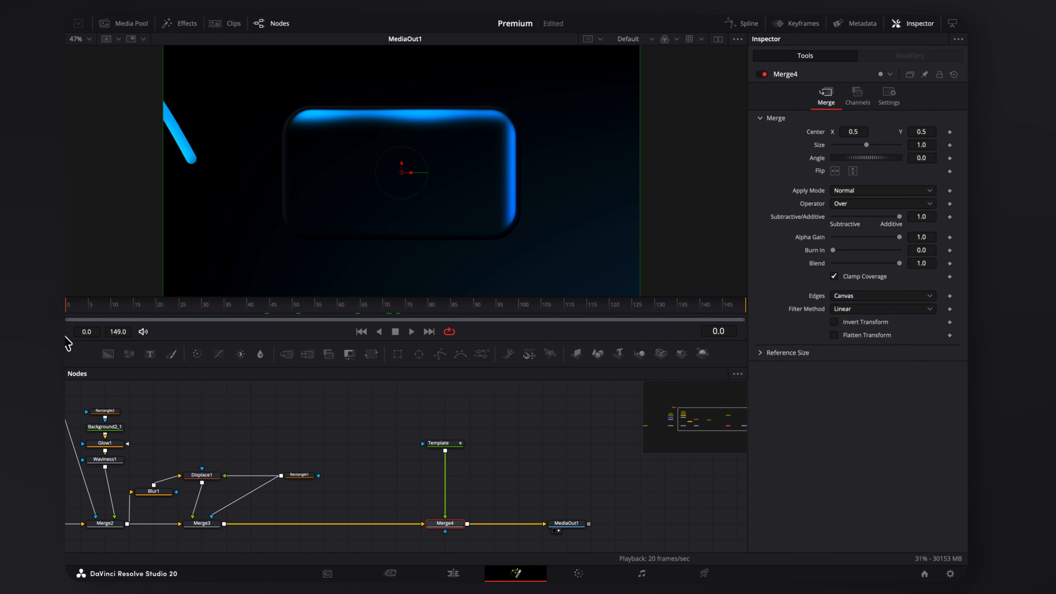
pyautogui.click(413, 332)
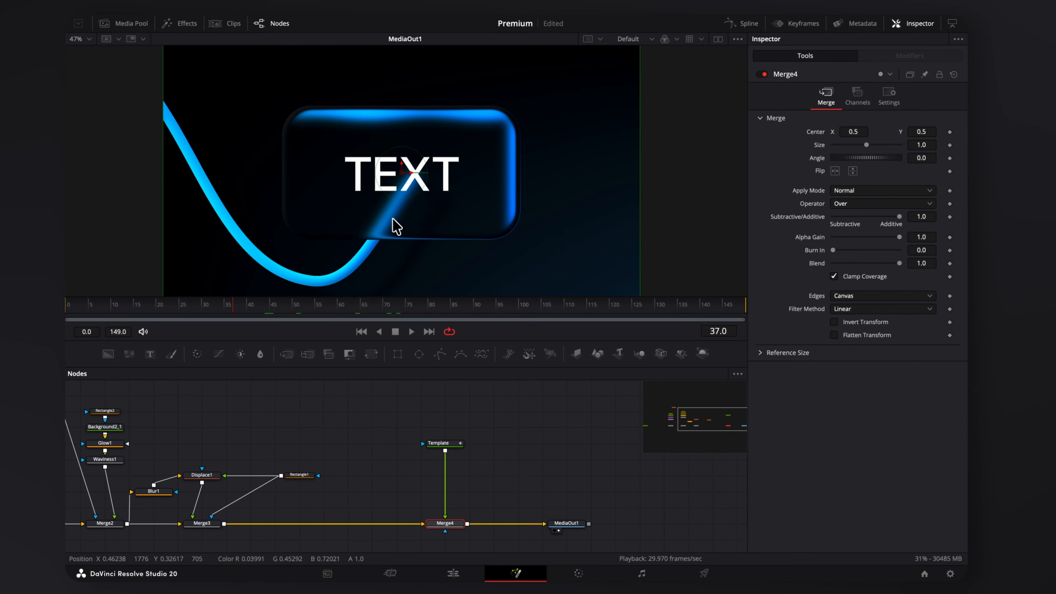
pyautogui.hotkey('ctrl', 'v')
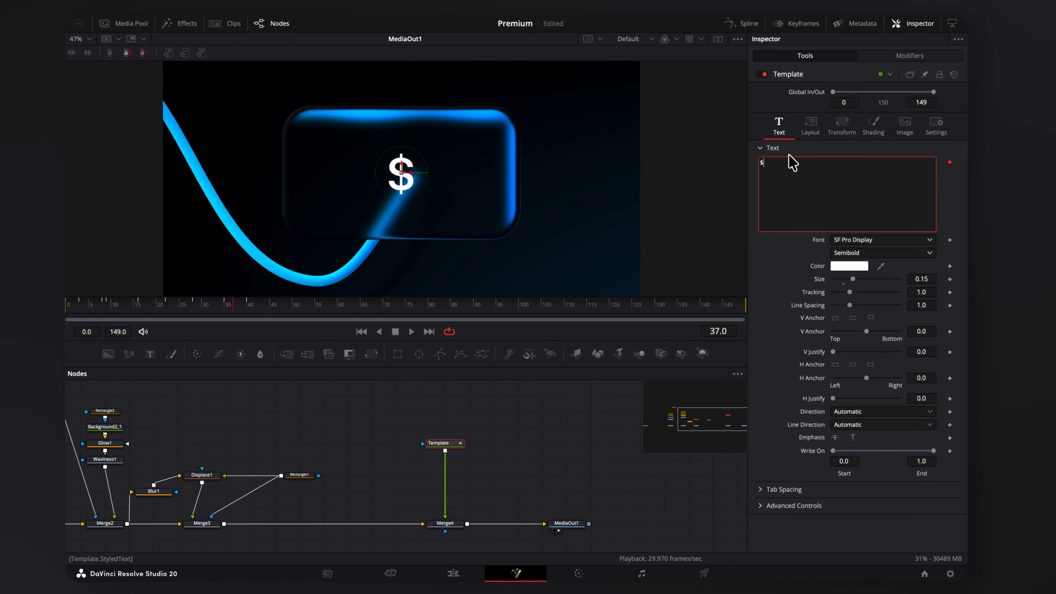
# Change the text to 1578 and switch its fill to a gradient starting in blue.
pyautogui.write('1578')
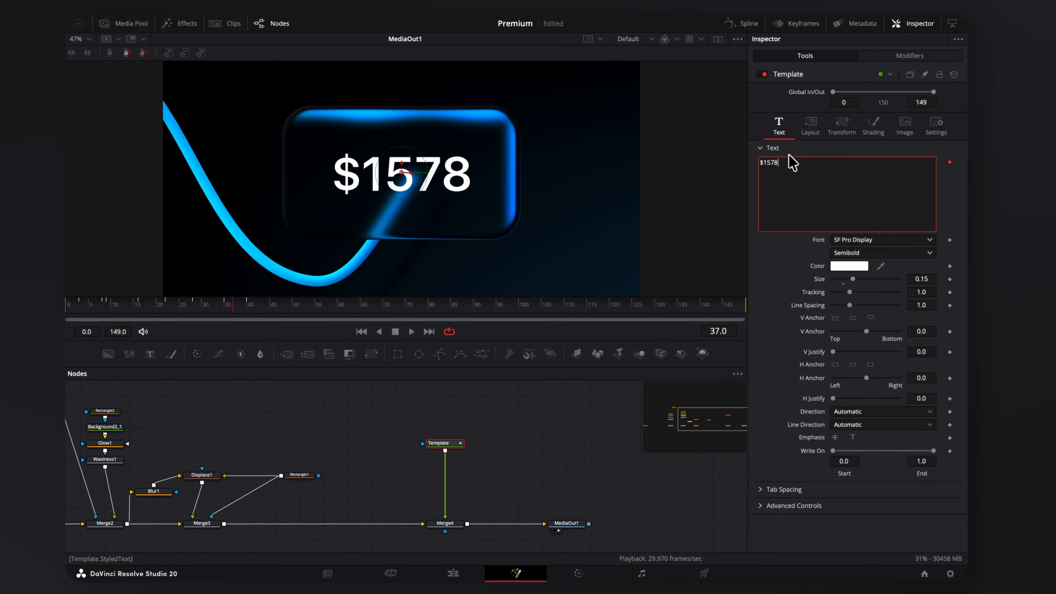
pyautogui.click(873, 127)
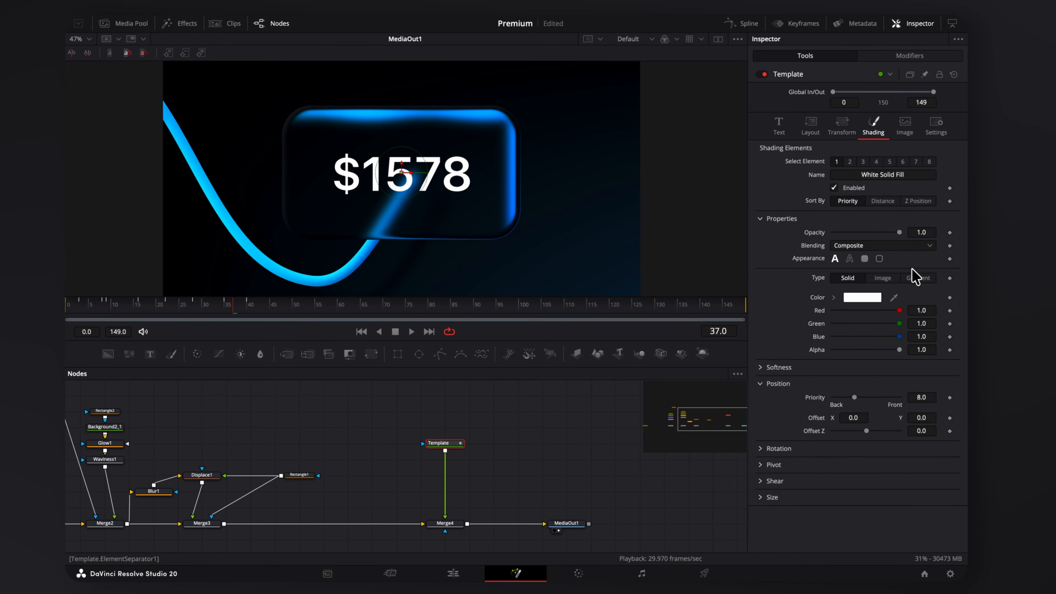
pyautogui.click(918, 278)
pyautogui.click(867, 331)
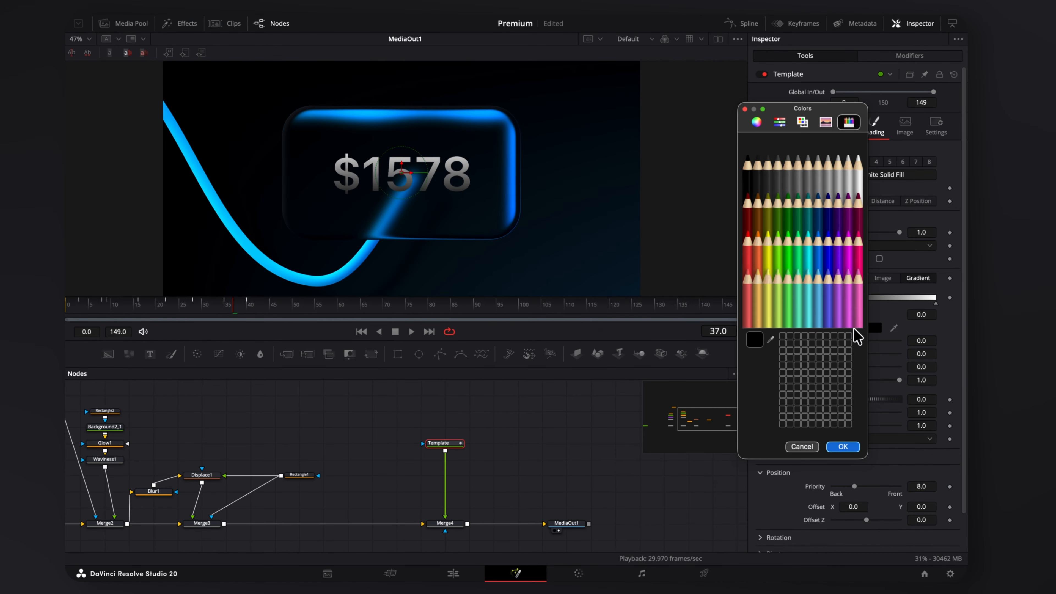
pyautogui.click(829, 256)
pyautogui.click(843, 446)
# Make the gradient's other end light sky blue and set its Mapping Level to Line.
pyautogui.click(936, 303)
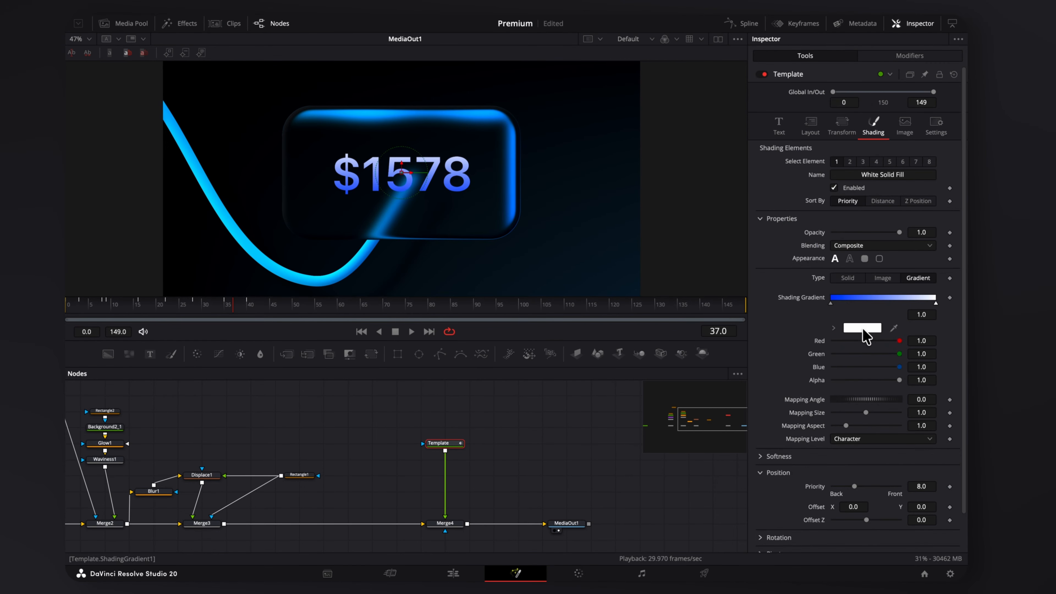
pyautogui.click(874, 329)
pyautogui.click(818, 248)
pyautogui.click(821, 290)
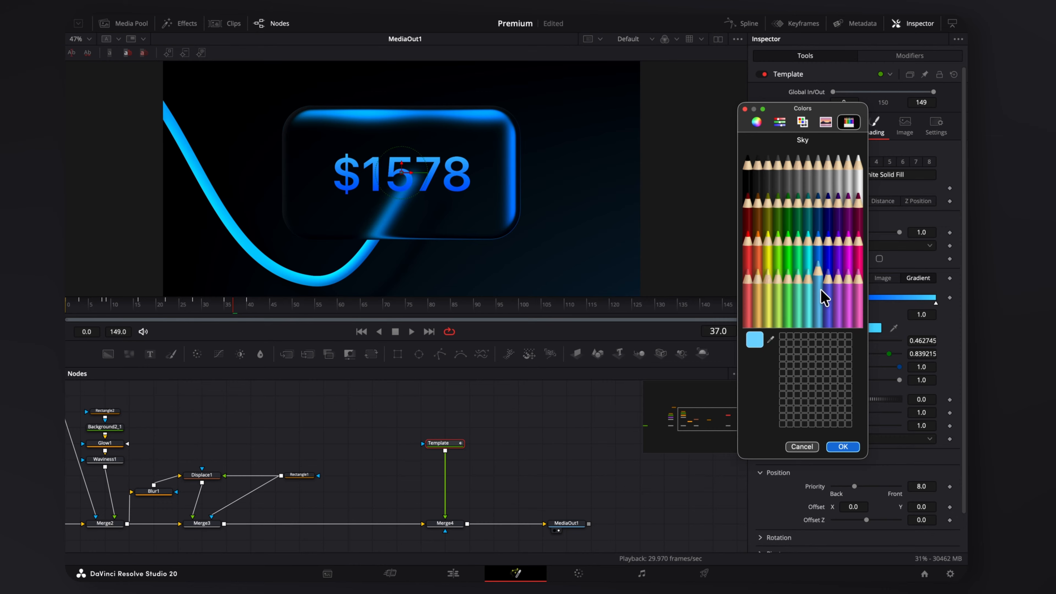
pyautogui.click(843, 447)
pyautogui.click(853, 439)
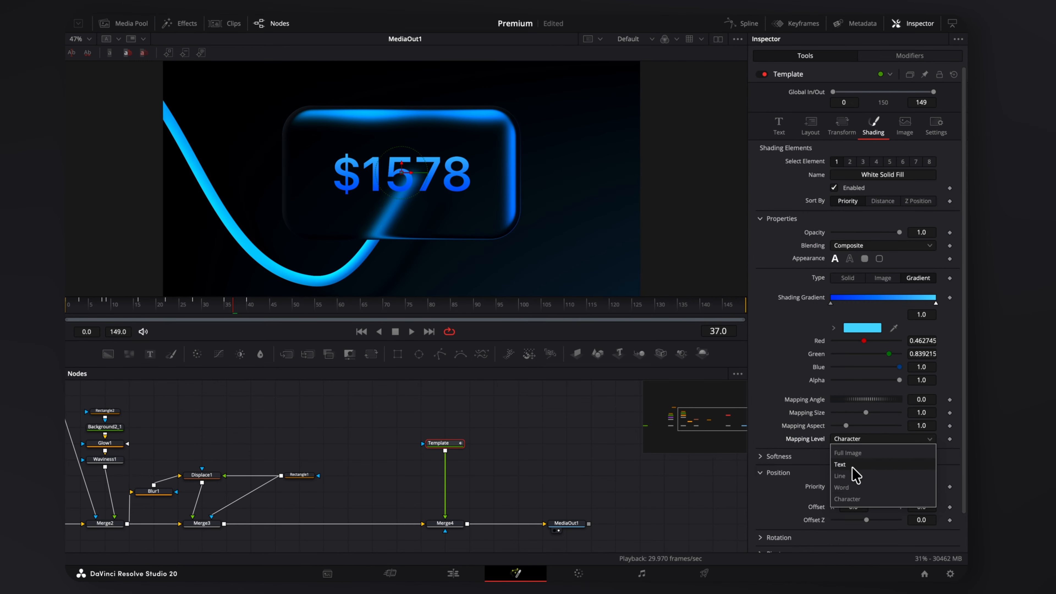
pyautogui.click(849, 476)
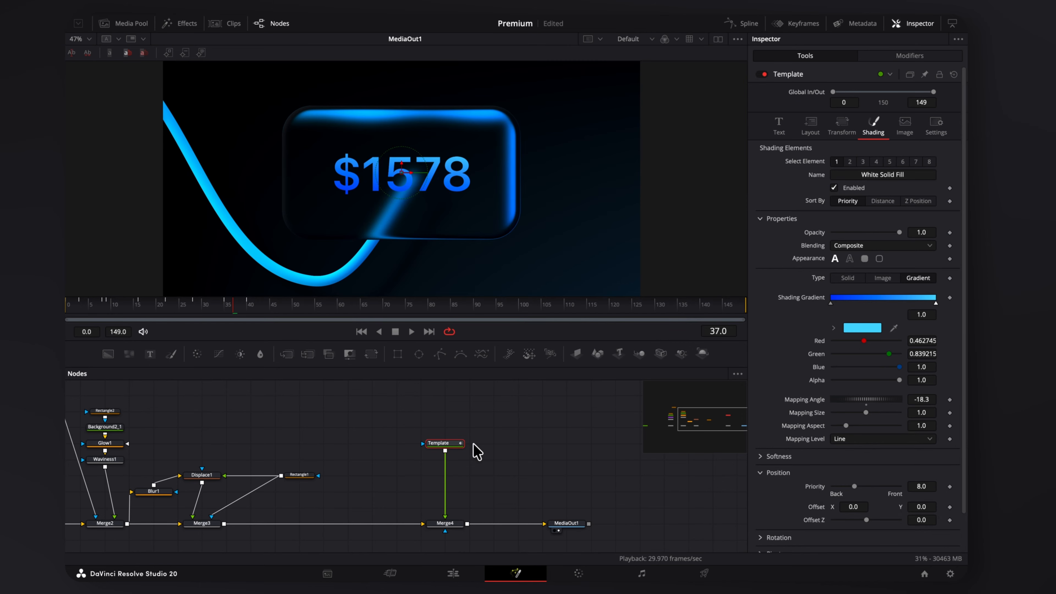
pyautogui.hotkey('shift', 'space')
# Add pz_QuickBevel after the text and reduce its bevel spread to 0.
pyautogui.write('quickbevel')
pyautogui.press('Return')
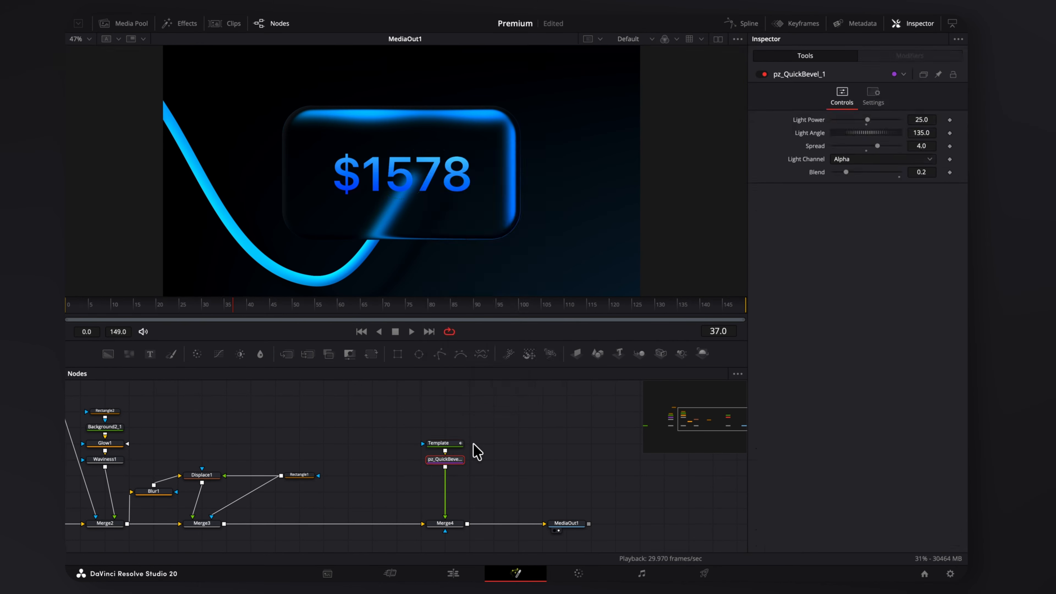
pyautogui.moveTo(877, 146); pyautogui.dragTo(831, 154)
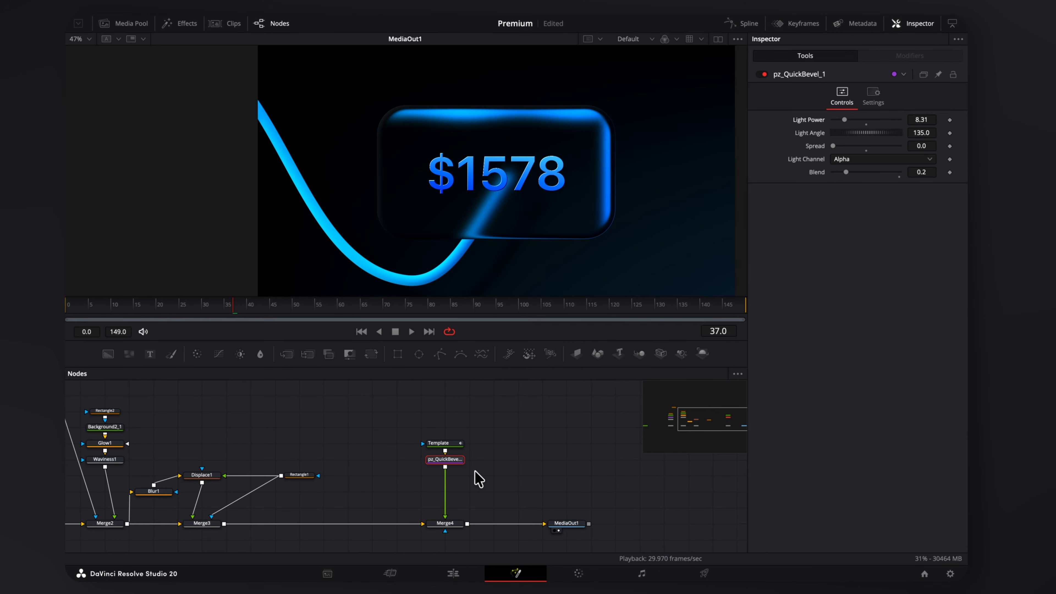
# Add a Transform, shrinking $1578 to 0.66 and moving it to about 0.376/0.595.
pyautogui.hotkey('shift', 'space')
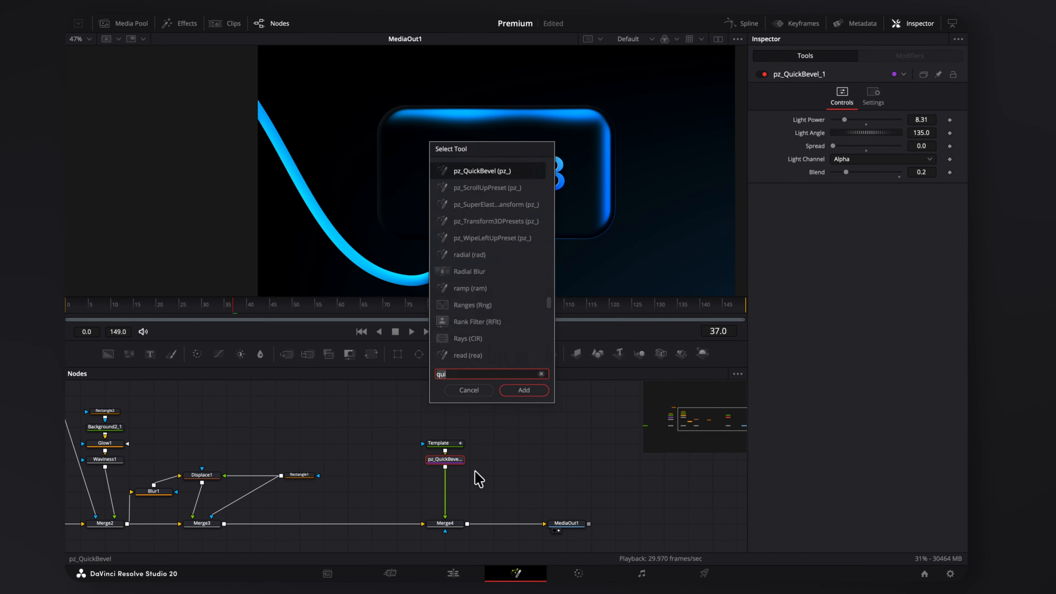
pyautogui.write('transform')
pyautogui.press('Return')
pyautogui.moveTo(853, 131); pyautogui.dragTo(845, 132)
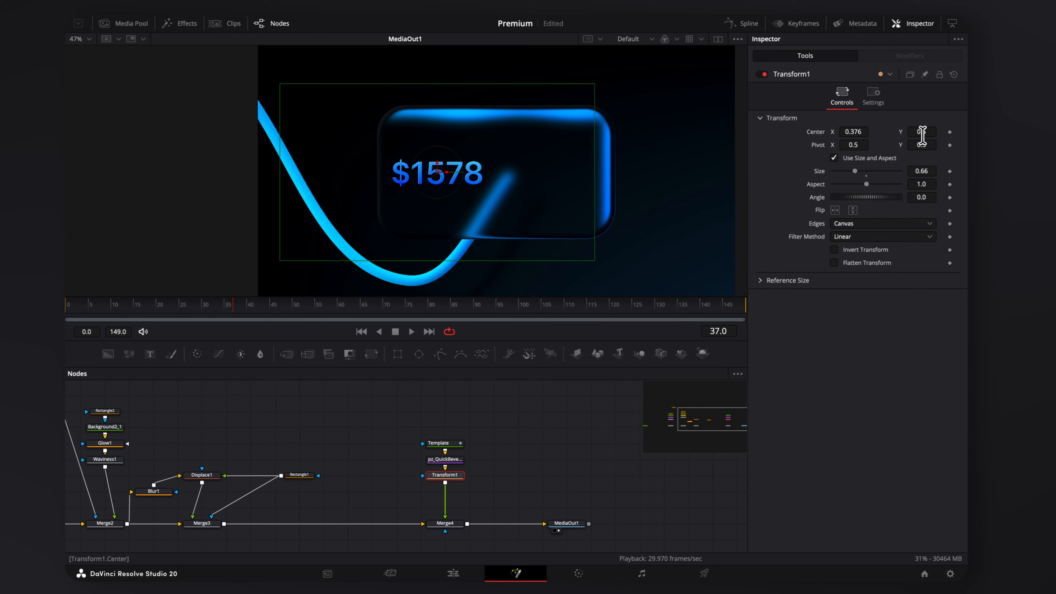
pyautogui.moveTo(921, 131); pyautogui.dragTo(927, 131)
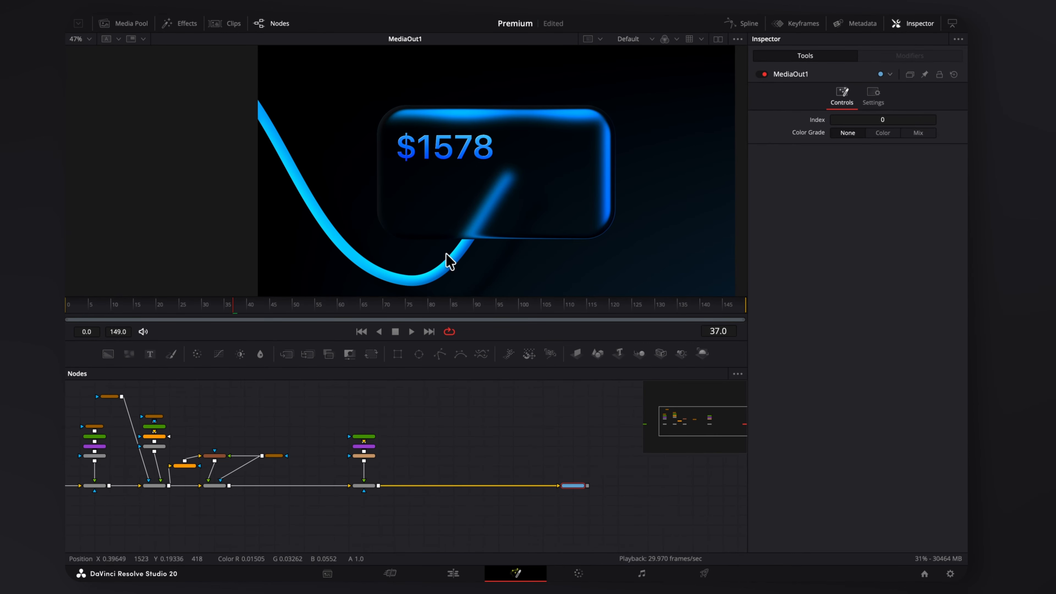
pyautogui.scroll(3, 254, 465)
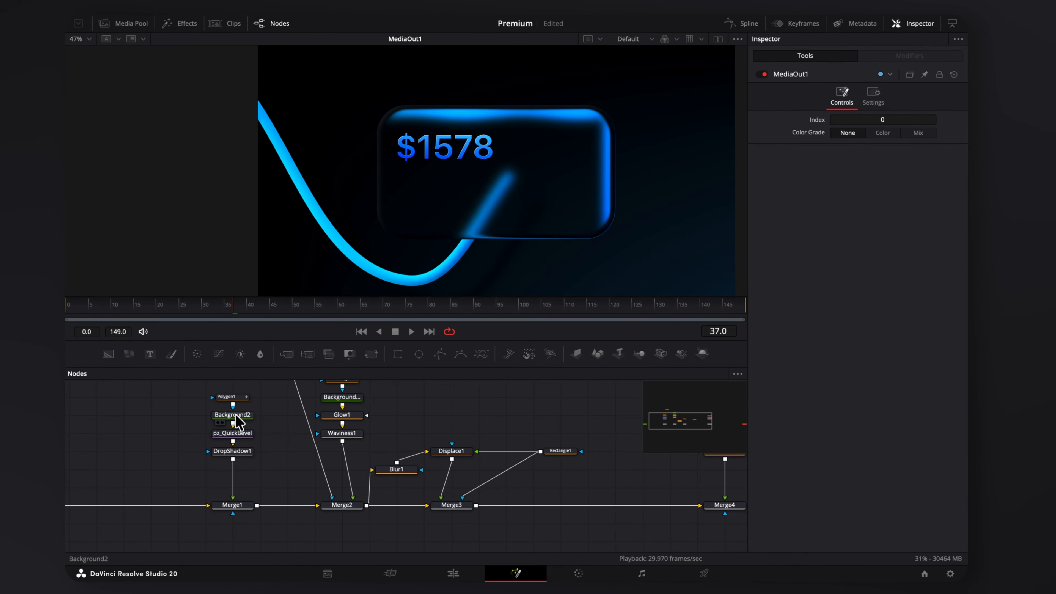
pyautogui.click(234, 416)
pyautogui.hscroll(12, 352, 411)
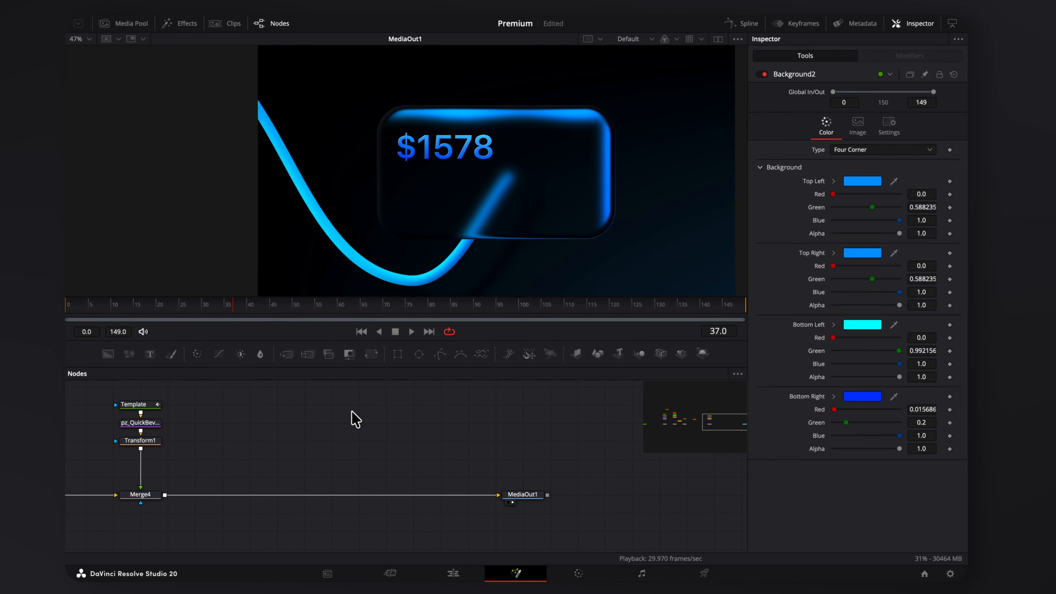
# Paste a Background2 copy, merge it after Merge4, and mask it to a 0.034-high rounded bar.
pyautogui.hotkey('ctrl', 'v')
pyautogui.moveTo(356, 423); pyautogui.dragTo(170, 498)
pyautogui.click(398, 354)
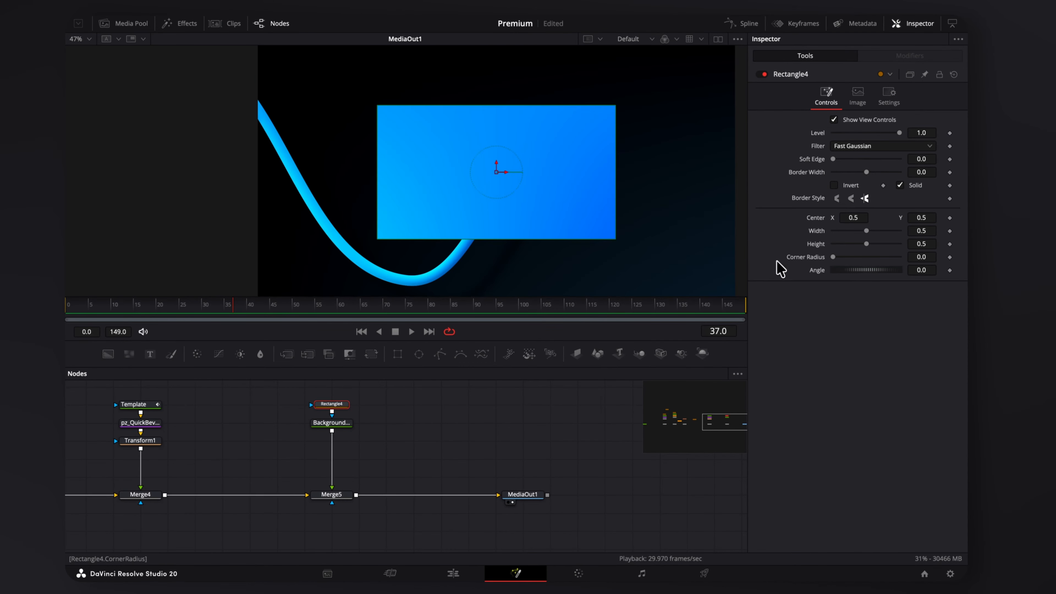
pyautogui.moveTo(867, 244); pyautogui.dragTo(843, 257)
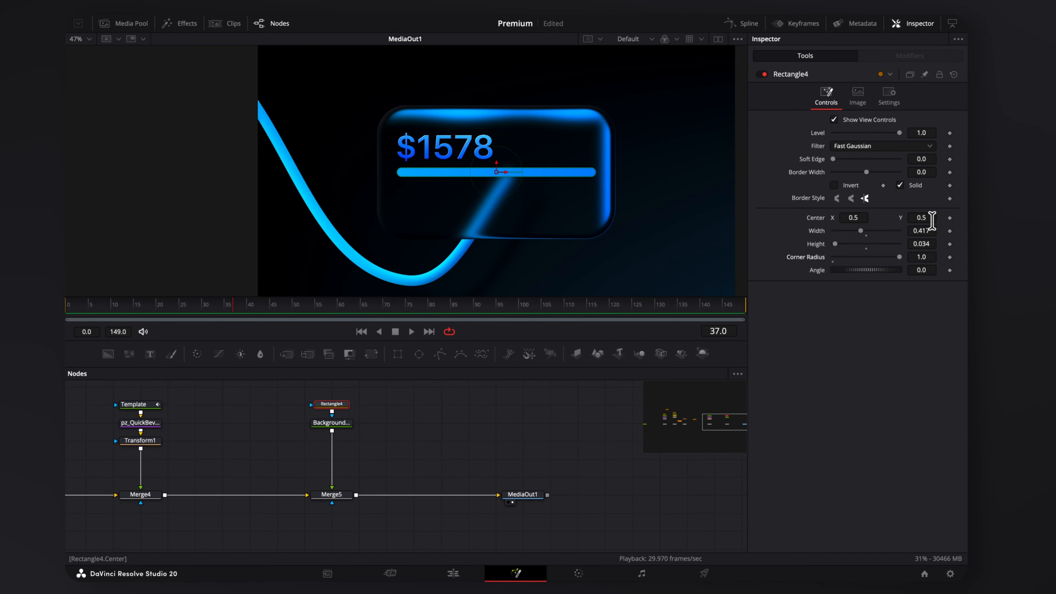
pyautogui.moveTo(932, 221); pyautogui.dragTo(868, 221)
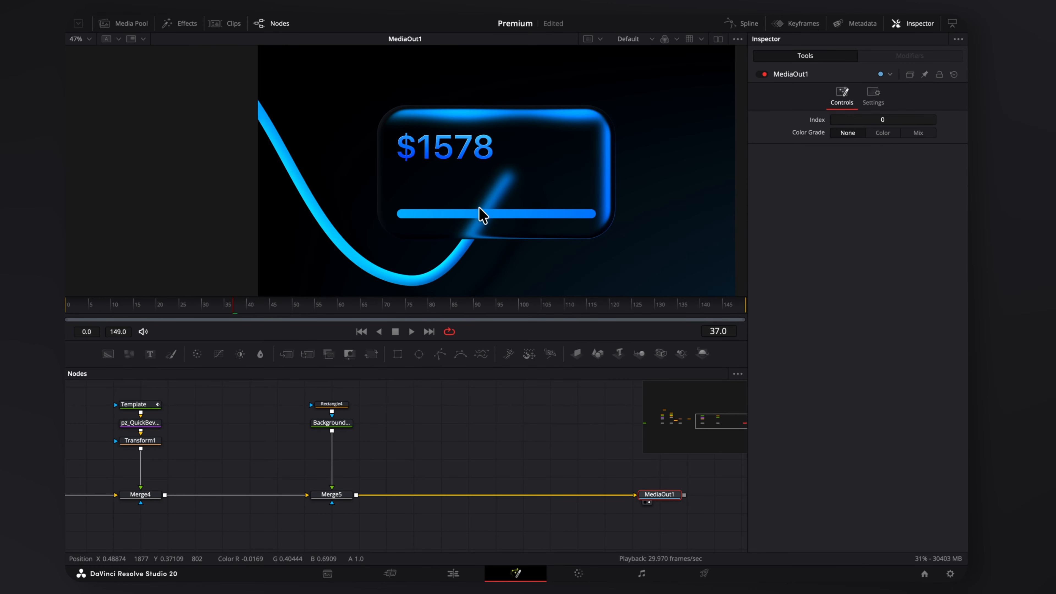
pyautogui.moveTo(385, 408); pyautogui.dragTo(223, 498)
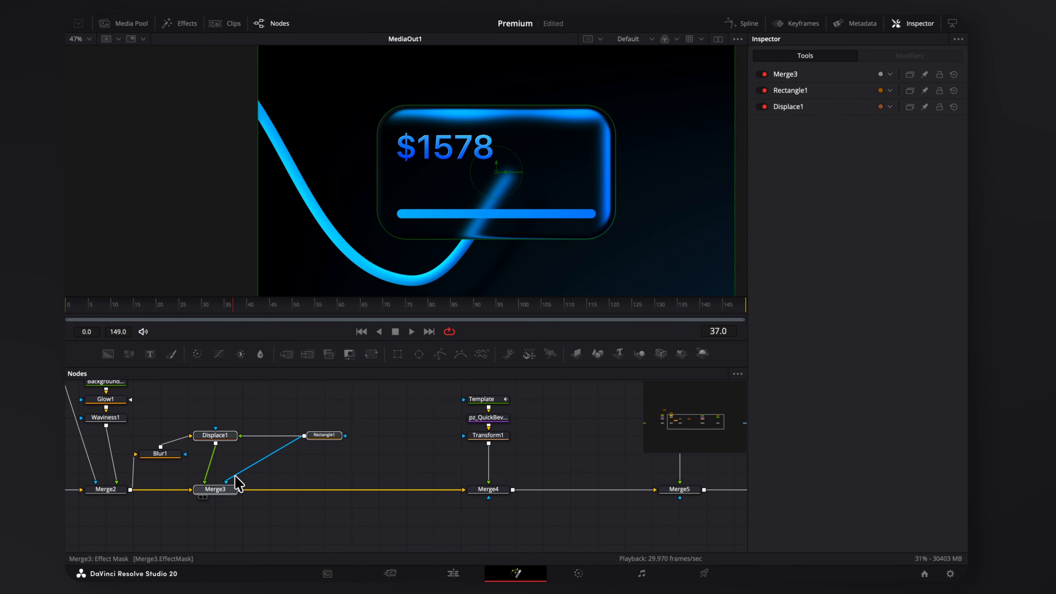
# Copy Displace1, Rectangle1 and Merge3 after Merge5, sizing the mask 0.126×0.063 and lowering it onto the bar.
pyautogui.hotkey('ctrl', 'c')
pyautogui.hscroll(5, 437, 445)
pyautogui.hotkey('ctrl', 'v')
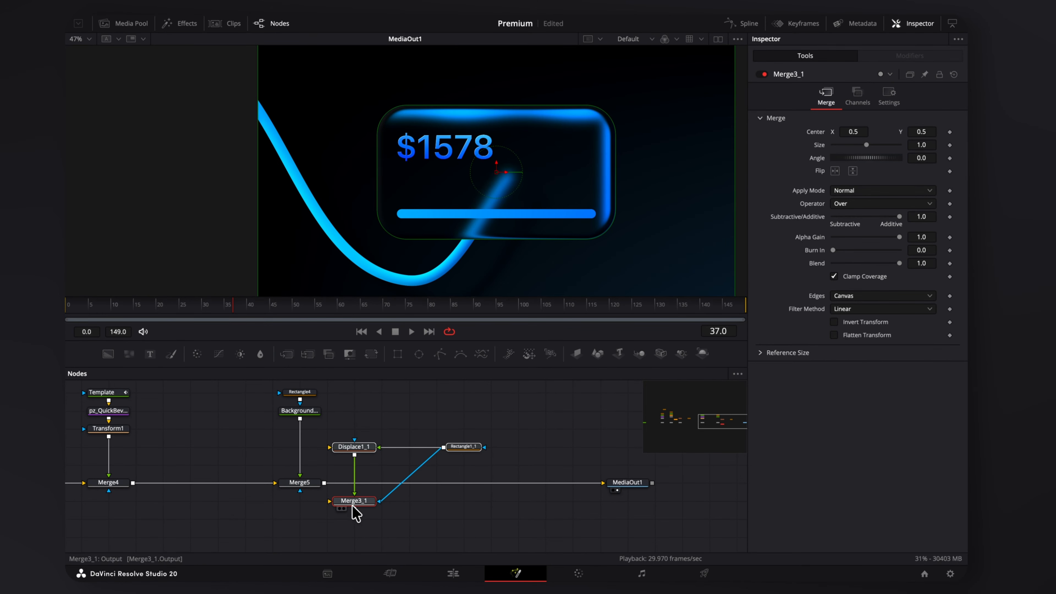
pyautogui.moveTo(353, 507); pyautogui.dragTo(420, 432)
pyautogui.click(546, 428)
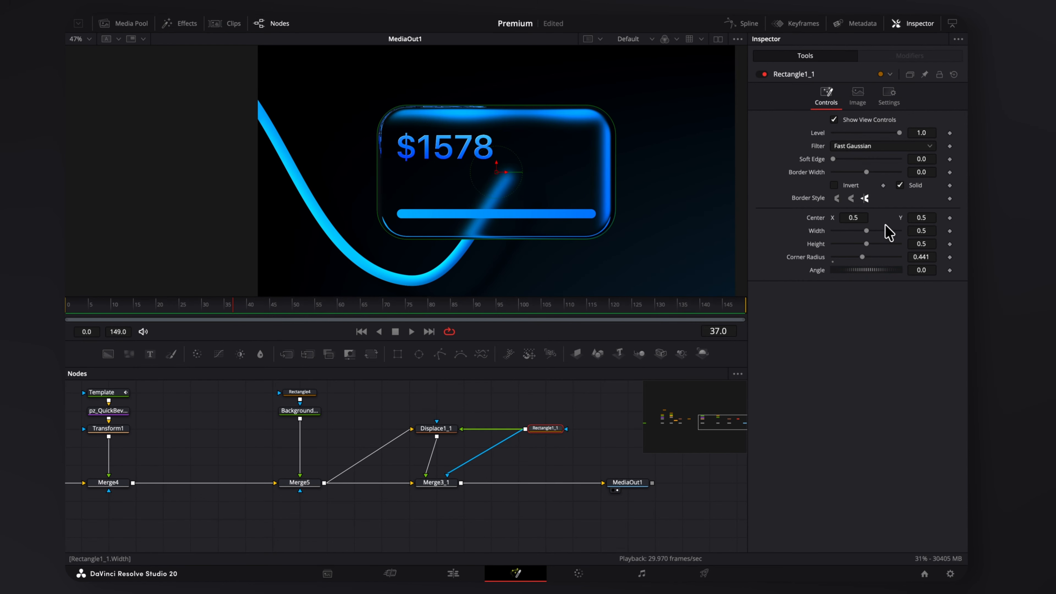
pyautogui.moveTo(866, 230); pyautogui.dragTo(838, 244)
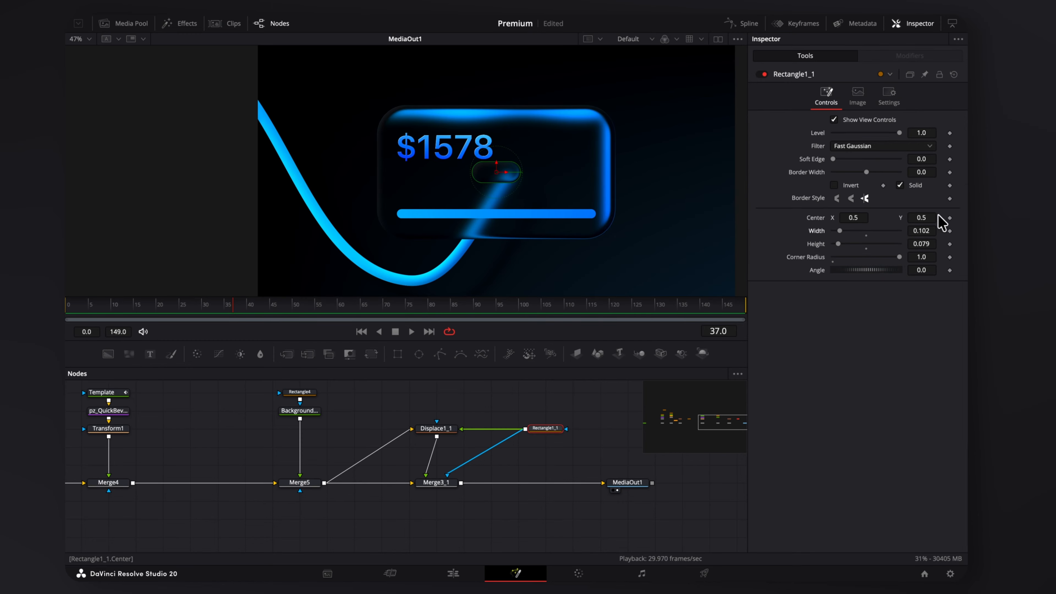
pyautogui.moveTo(924, 215); pyautogui.dragTo(859, 214)
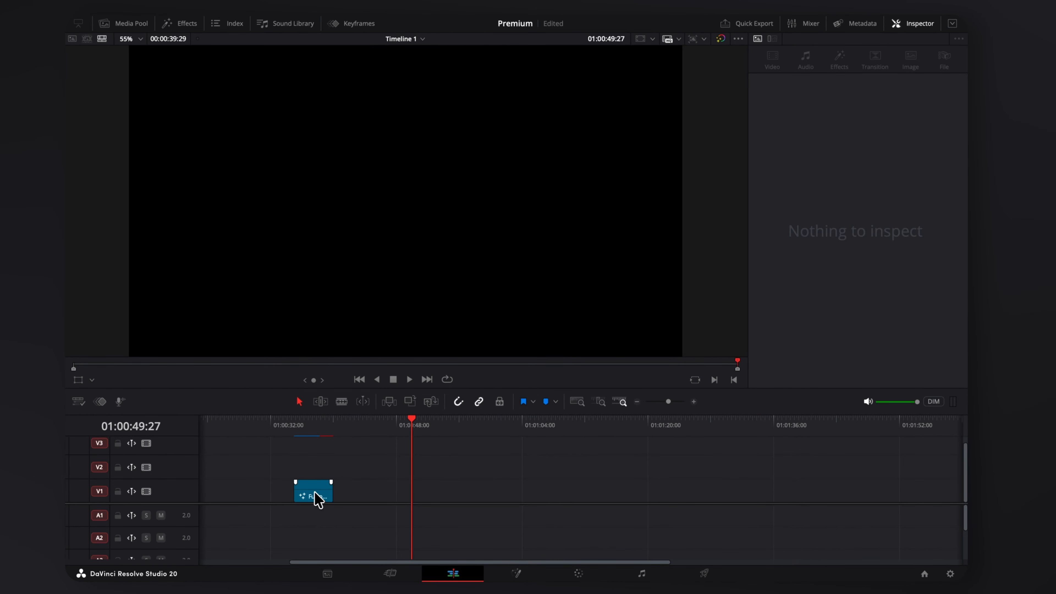
# Alt-drag a duplicate of the Fusion clip on V1 and delete its blue bar nodes.
pyautogui.keyDown('alt'); pyautogui.moveTo(315, 493); pyautogui.dragTo(359, 492); pyautogui.keyUp('alt')
pyautogui.click(359, 429)
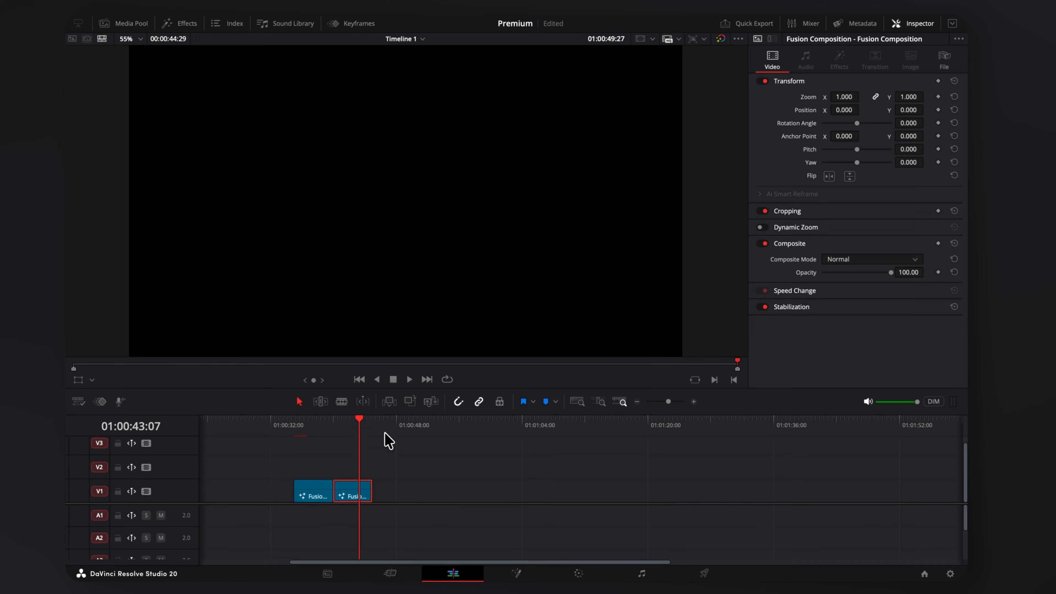
pyautogui.moveTo(530, 415); pyautogui.dragTo(363, 521)
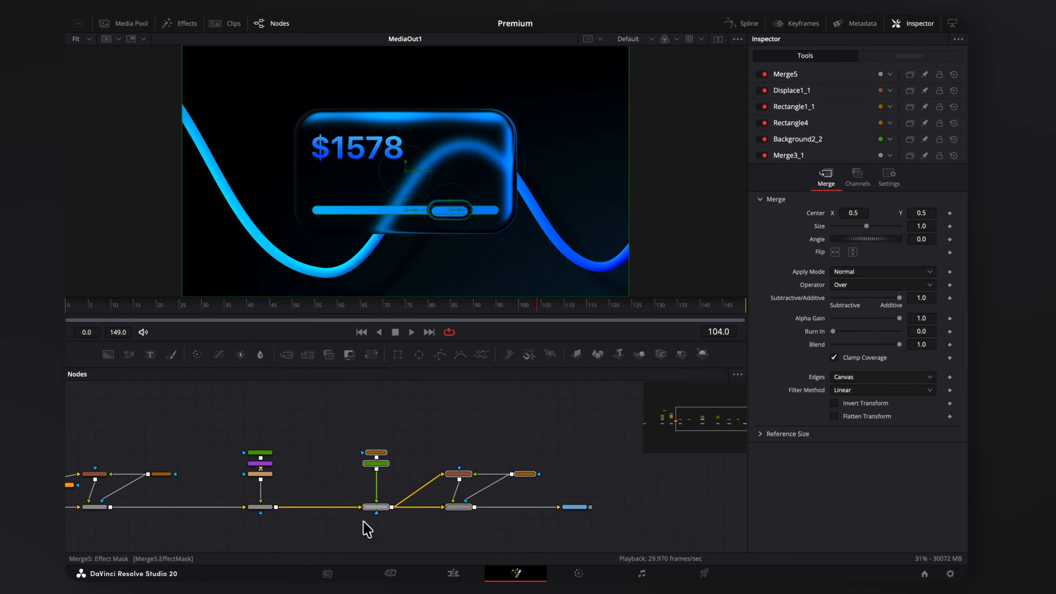
pyautogui.press('Delete')
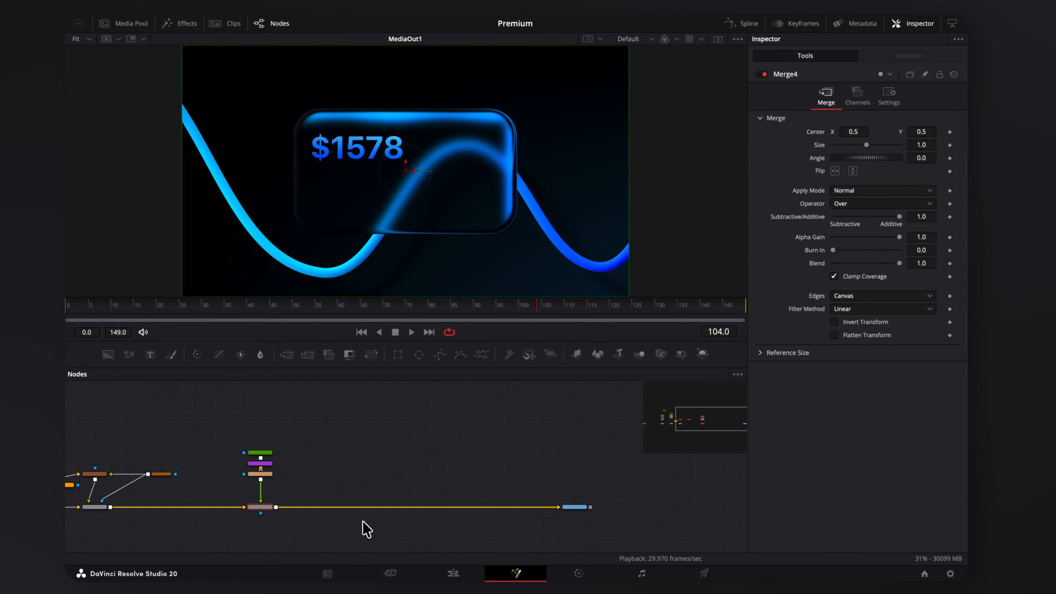
# Delete the wave line nodes and set Background1's bottom-right corner to Lead grey.
pyautogui.hscroll(-4, 383, 459)
pyautogui.moveTo(488, 434); pyautogui.dragTo(636, 500)
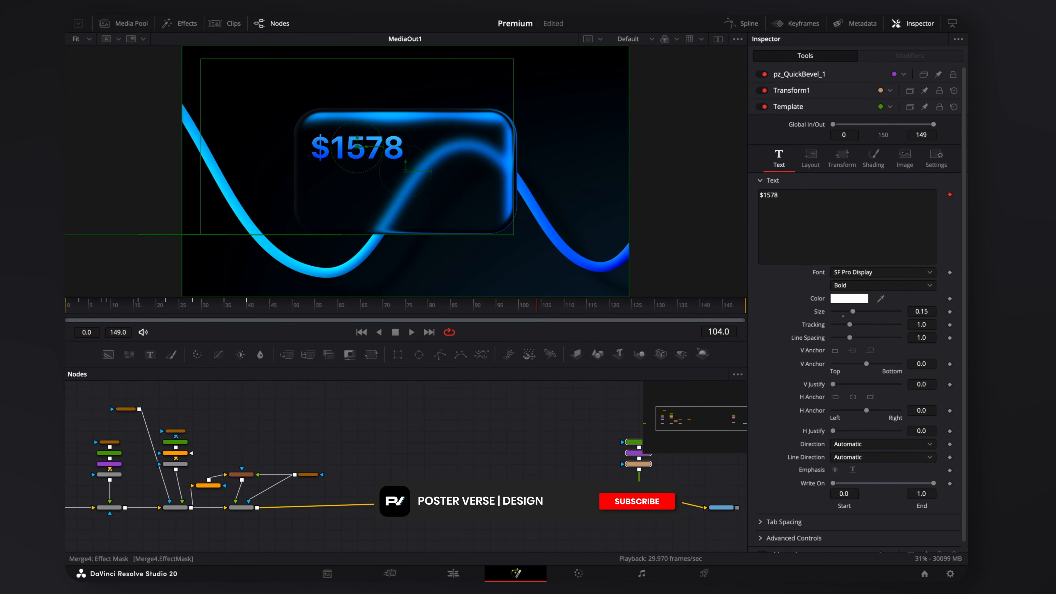
pyautogui.hscroll(-4, 291, 466)
pyautogui.moveTo(165, 441); pyautogui.dragTo(227, 512)
pyautogui.press('Delete')
pyautogui.click(862, 396)
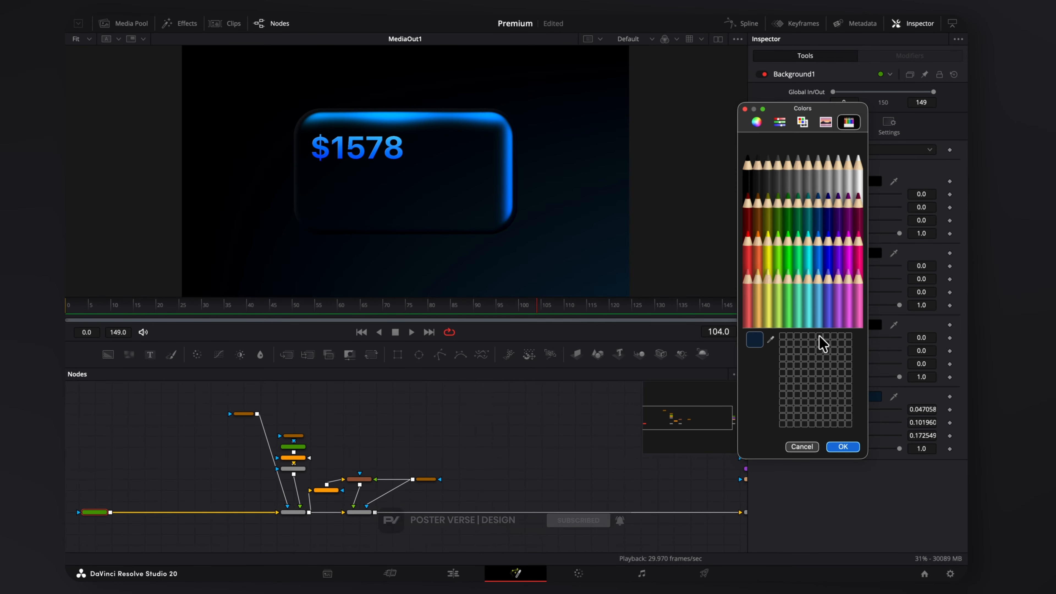
pyautogui.click(758, 160)
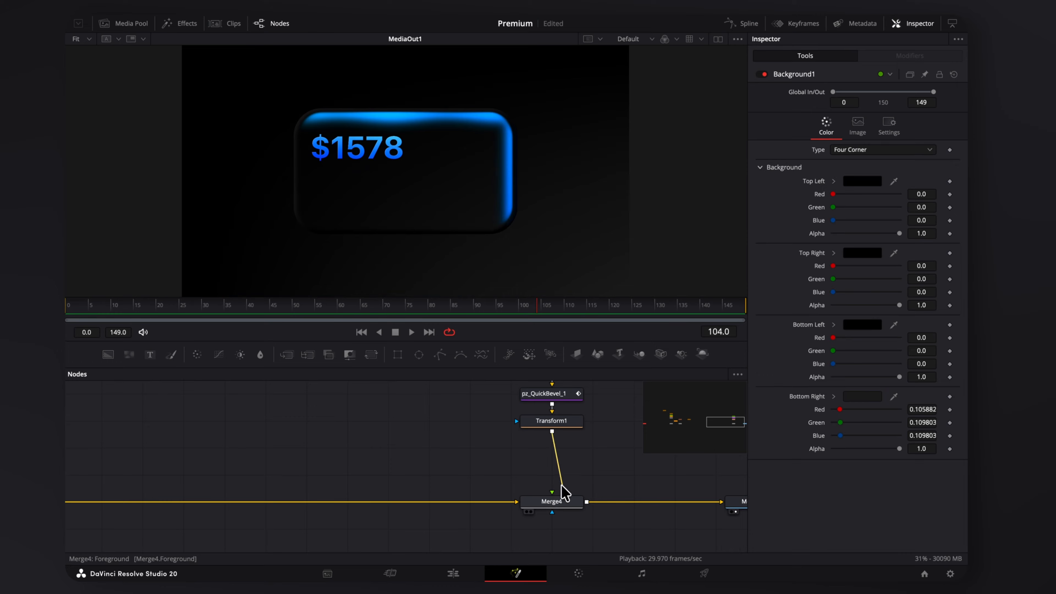
# Disconnect the $1578 text from the composite and rearrange the nodes.
pyautogui.moveTo(562, 485); pyautogui.dragTo(555, 468)
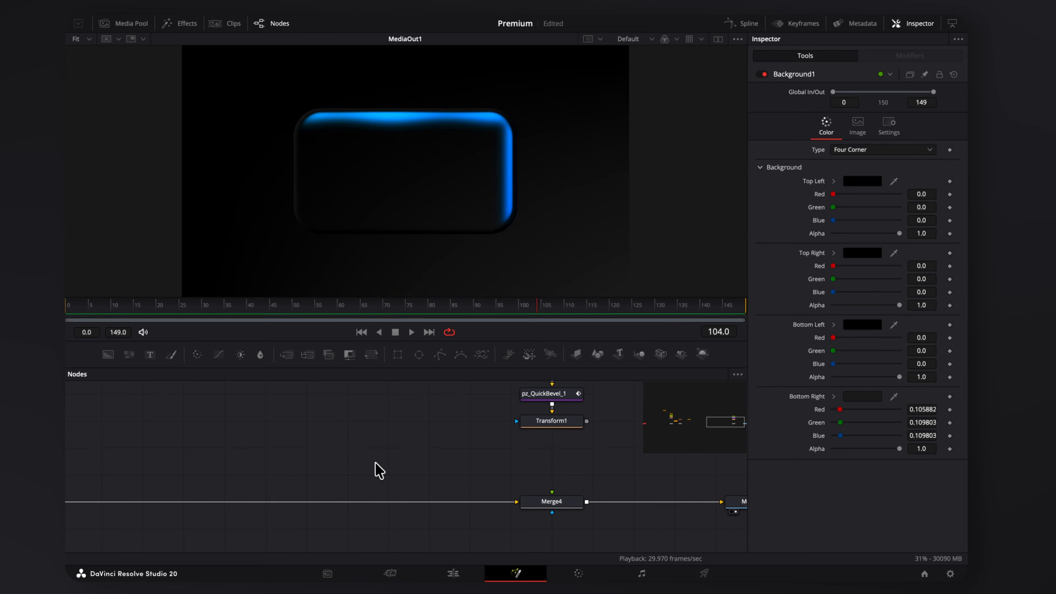
pyautogui.scroll(-2, 377, 469)
pyautogui.moveTo(337, 455); pyautogui.dragTo(429, 409)
pyautogui.scroll(-2, 429, 410)
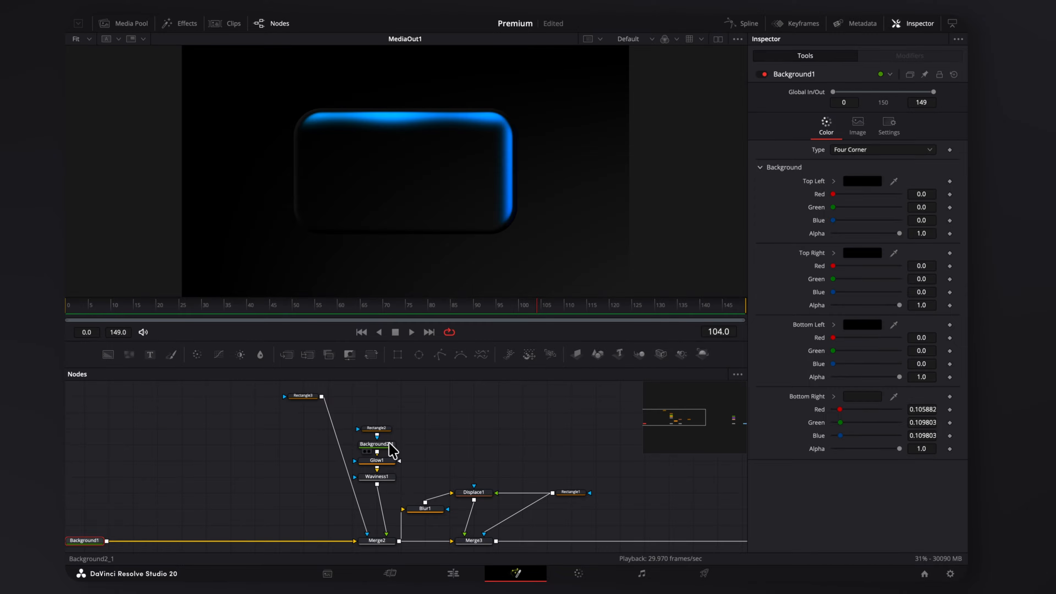
# Adjust Rectangle2's Center Y, thicken its Border Width and fully round its Corner Radius.
pyautogui.click(377, 428)
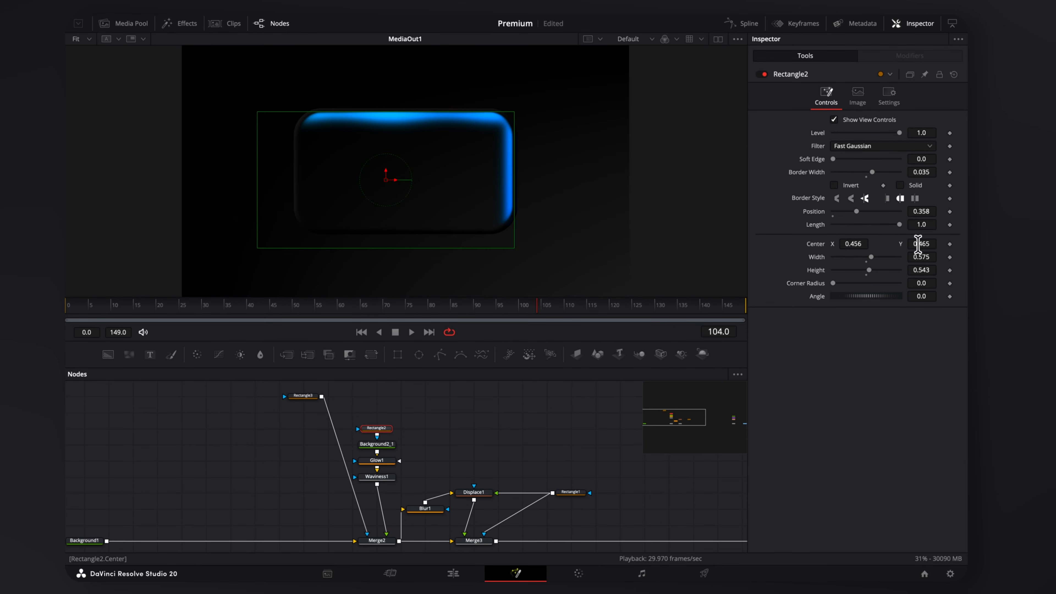
pyautogui.moveTo(918, 244); pyautogui.dragTo(935, 244)
pyautogui.moveTo(871, 172); pyautogui.dragTo(880, 180)
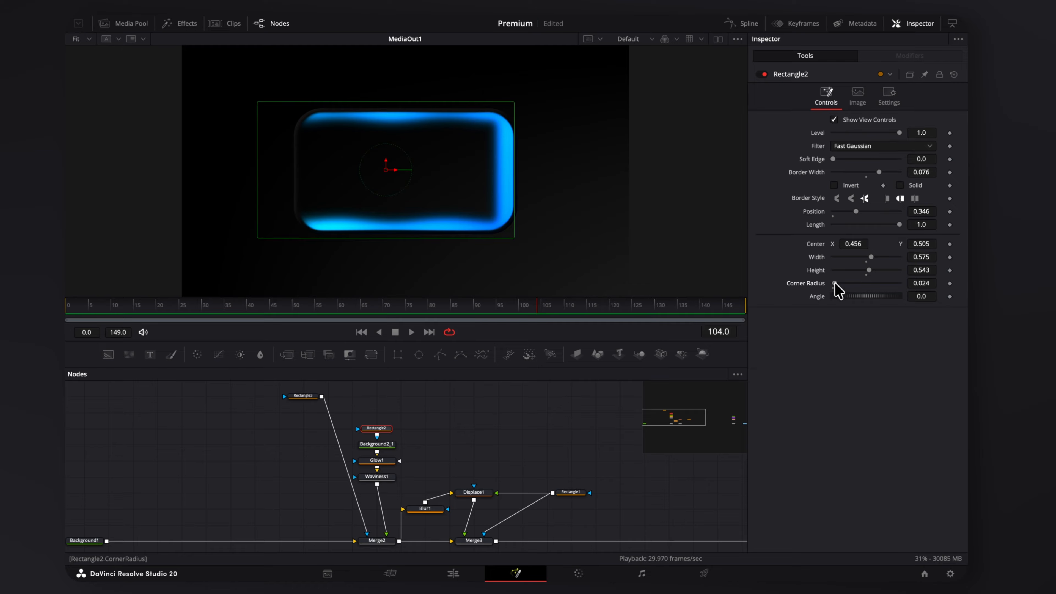
pyautogui.moveTo(838, 285); pyautogui.dragTo(880, 272)
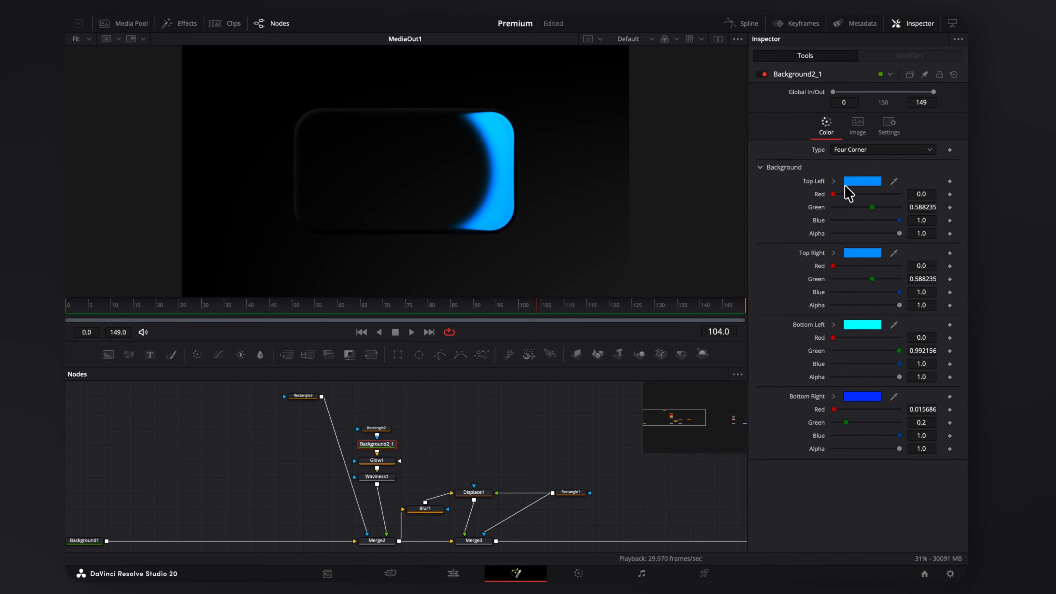
# In Background2_1, set the corners to black and the Bottom Right corner to orange.
pyautogui.click(858, 183)
pyautogui.click(853, 254)
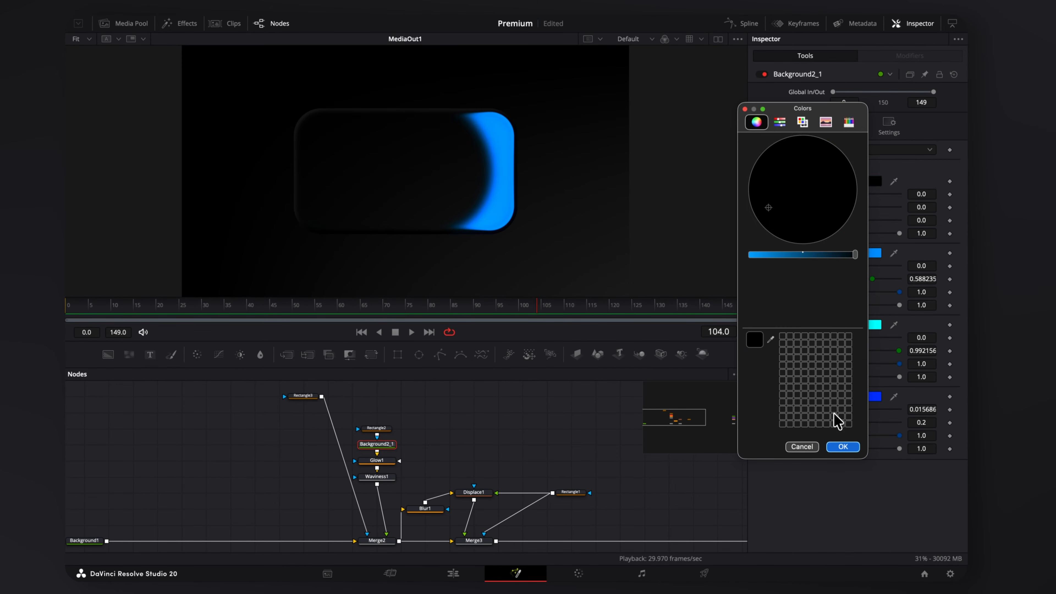
pyautogui.click(843, 446)
pyautogui.click(863, 253)
pyautogui.click(845, 253)
pyautogui.moveTo(855, 254); pyautogui.dragTo(759, 261)
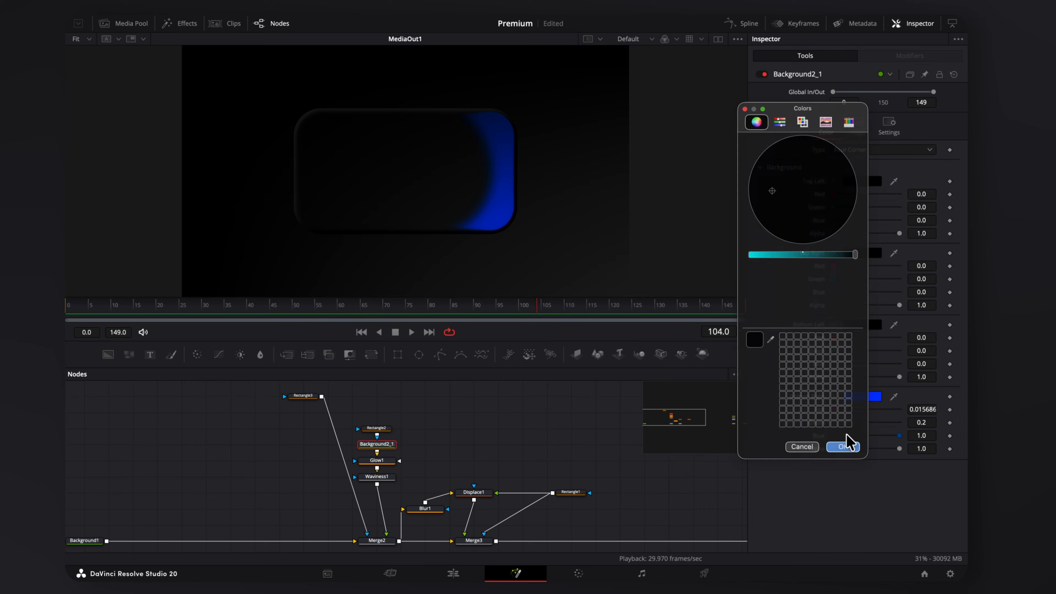
pyautogui.moveTo(855, 254); pyautogui.dragTo(754, 254)
pyautogui.moveTo(841, 193); pyautogui.dragTo(868, 170)
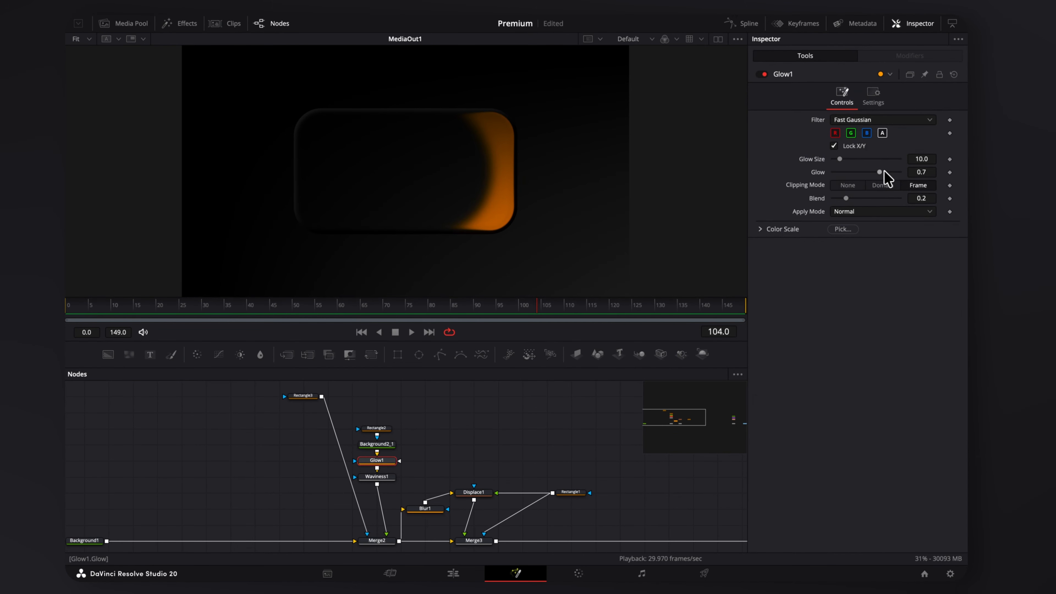
# Raise Glow1's Glow and Glow Size, then reposition Rectangle3 and the glow stack nodes.
pyautogui.click(889, 172)
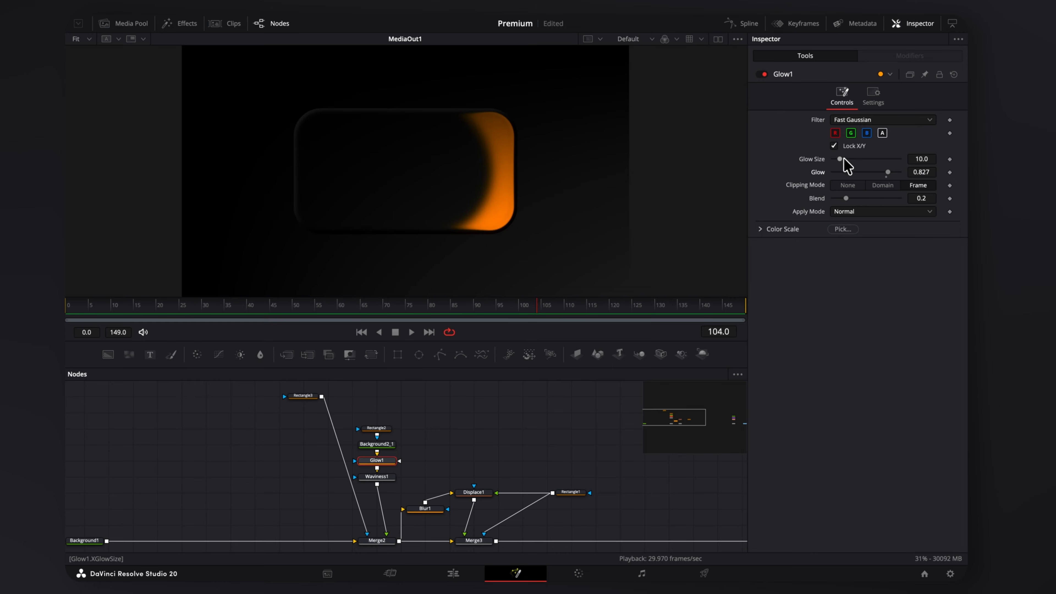
pyautogui.moveTo(847, 162); pyautogui.dragTo(854, 163)
pyautogui.moveTo(303, 395); pyautogui.dragTo(230, 395)
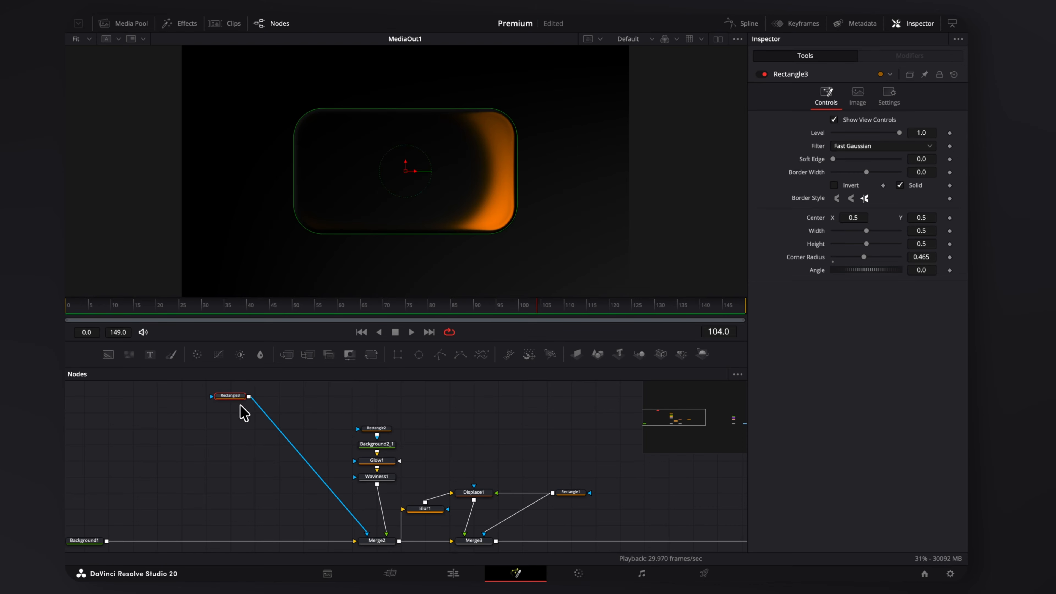
pyautogui.keyDown('alt'); pyautogui.click(386, 479); pyautogui.keyUp('alt')
pyautogui.moveTo(386, 479); pyautogui.dragTo(407, 417)
# Add a Merge after Waviness1 and copy-paste the four-node glow stack.
pyautogui.click(410, 416)
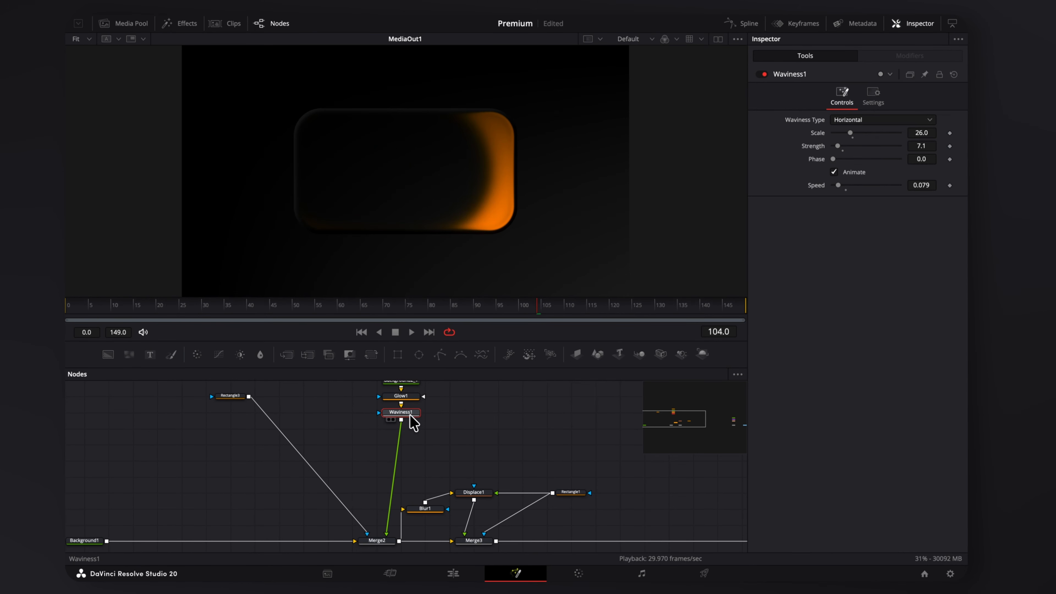
pyautogui.hotkey('shift', 'space')
pyautogui.write('tranmerg')
pyautogui.press('Return')
pyautogui.hscroll(-3, 408, 393)
pyautogui.scroll(2, 408, 393)
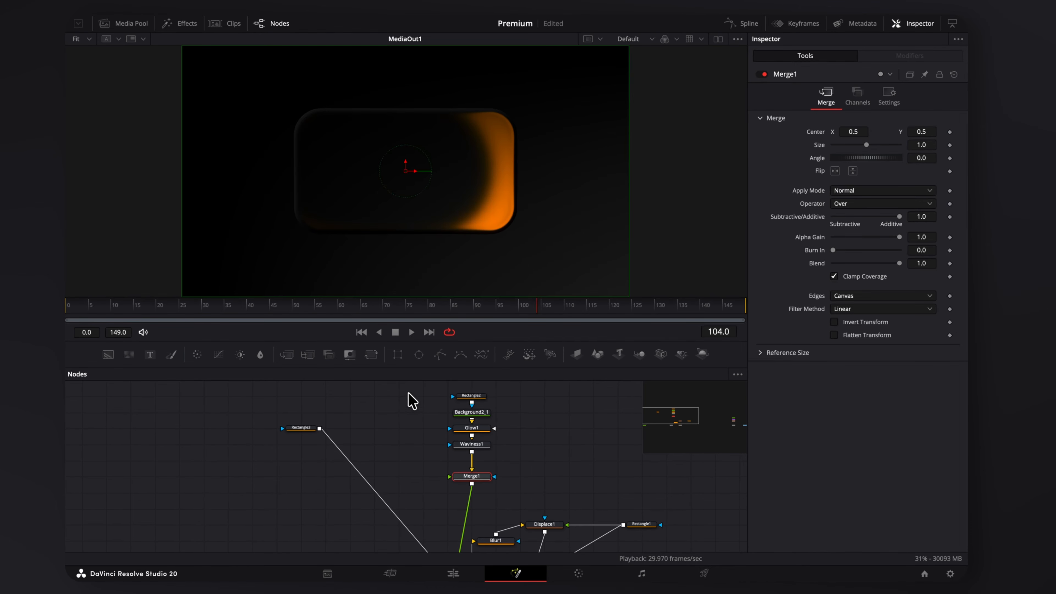
pyautogui.moveTo(407, 392); pyautogui.dragTo(450, 478)
pyautogui.hotkey('ctrl', 'c')
pyautogui.hotkey('ctrl', 'v')
# Connect the copied stack into Merge1 and shift Rectangle2_1's glow mask to the left.
pyautogui.click(399, 396)
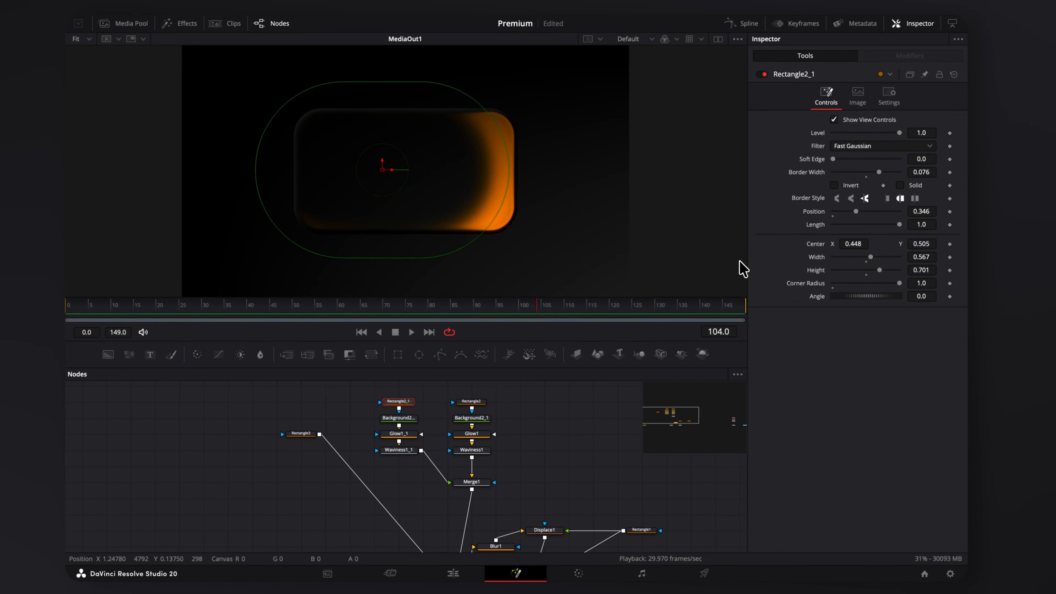
pyautogui.moveTo(854, 244); pyautogui.dragTo(682, 237)
pyautogui.moveTo(879, 172); pyautogui.dragTo(886, 171)
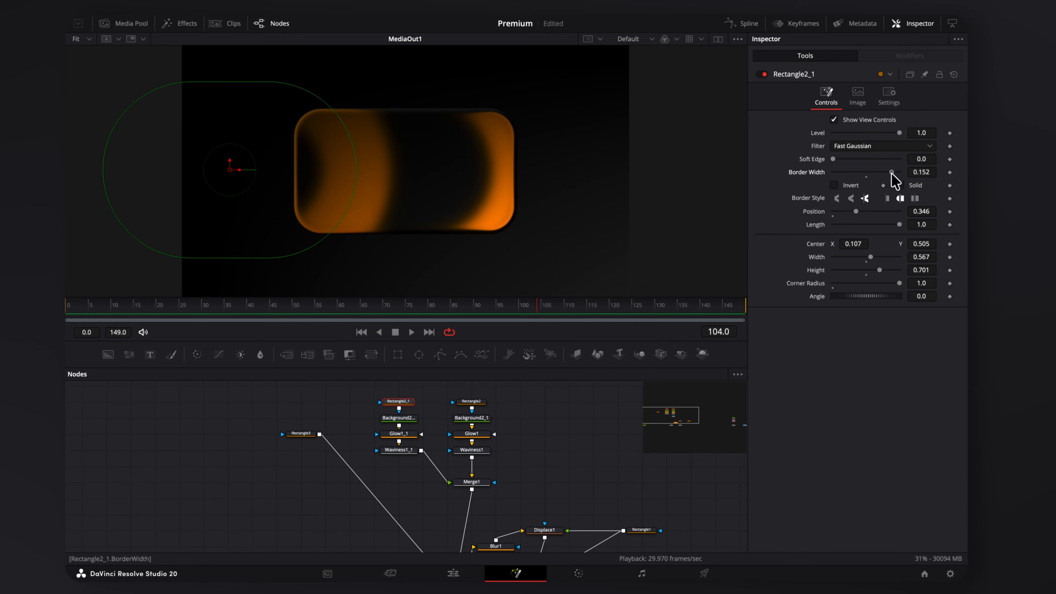
# Colour Background2_1_1 purple and set Waviness1_1 to wave vertically.
pyautogui.click(399, 418)
pyautogui.click(874, 397)
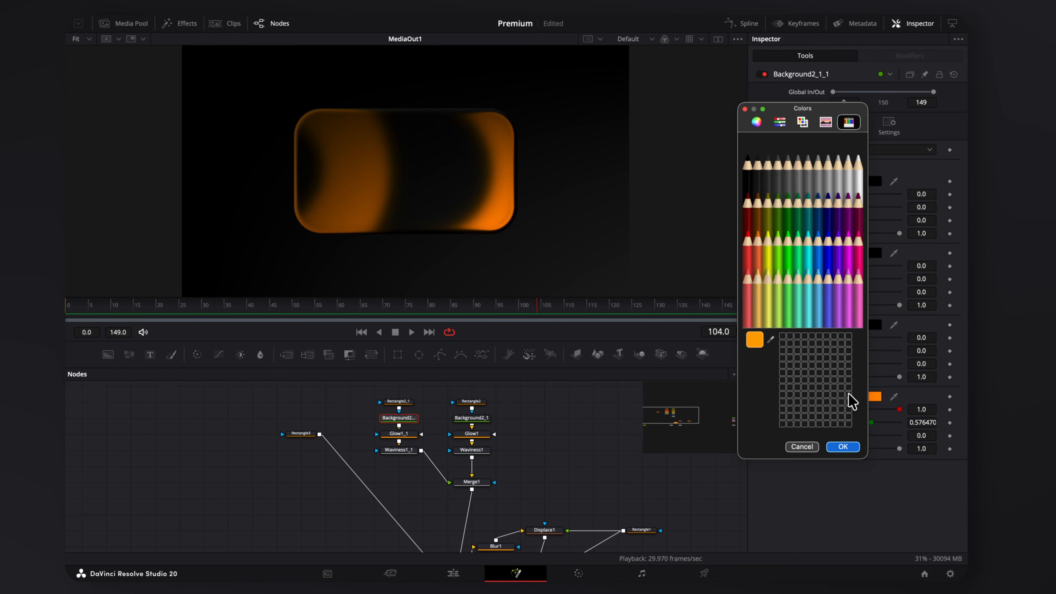
pyautogui.click(837, 266)
pyautogui.press('Return')
pyautogui.click(406, 451)
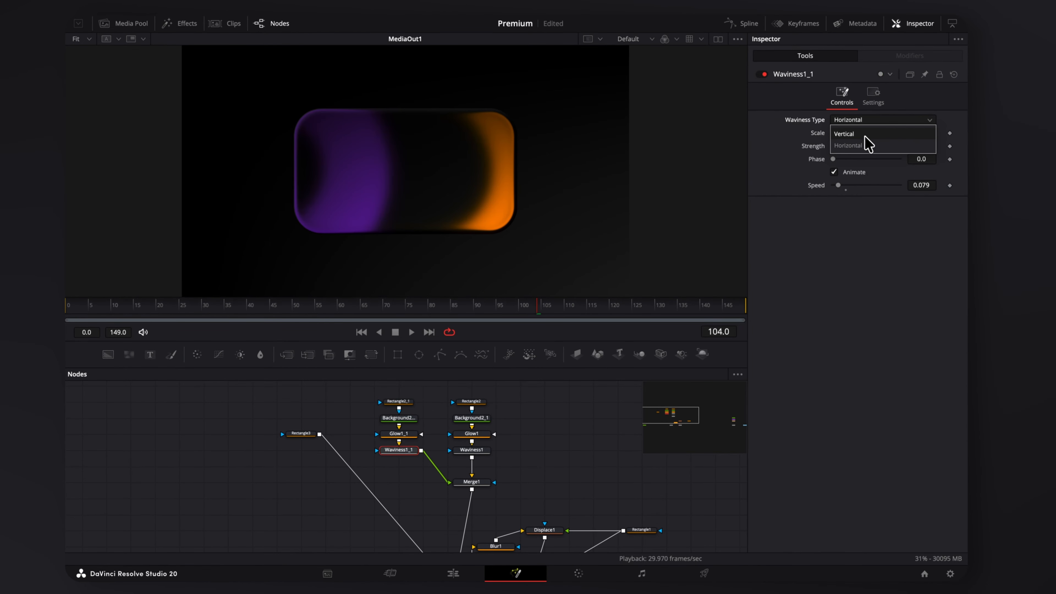
pyautogui.click(865, 134)
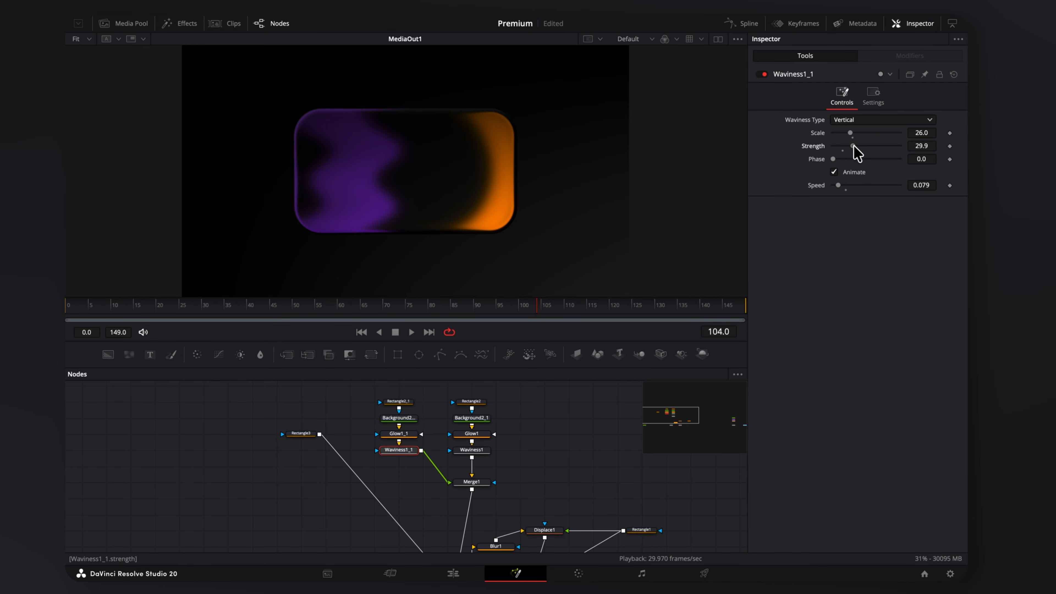
pyautogui.click(404, 402)
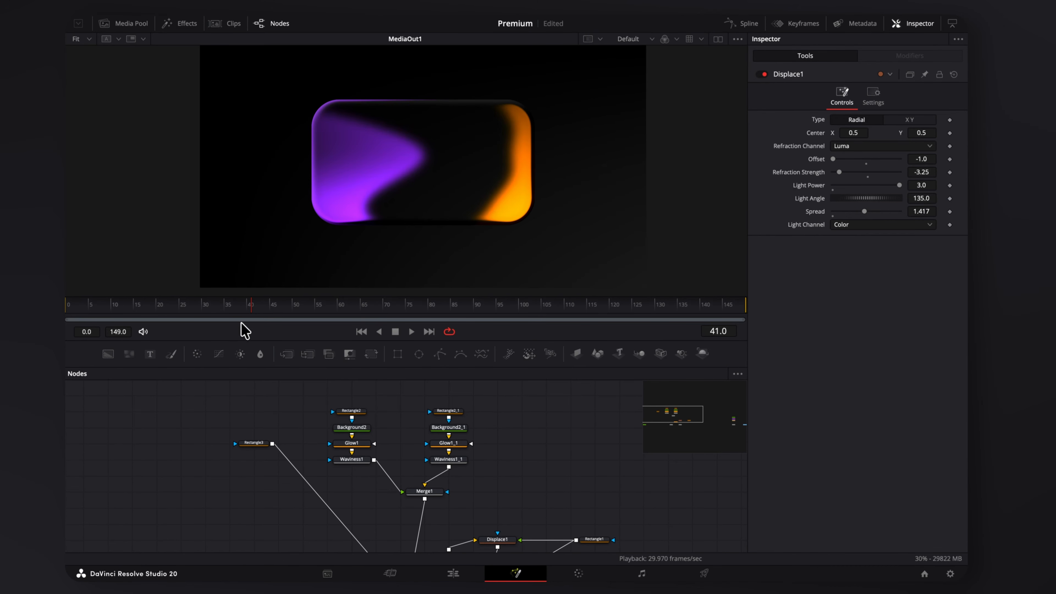
pyautogui.moveTo(243, 323); pyautogui.dragTo(68, 320)
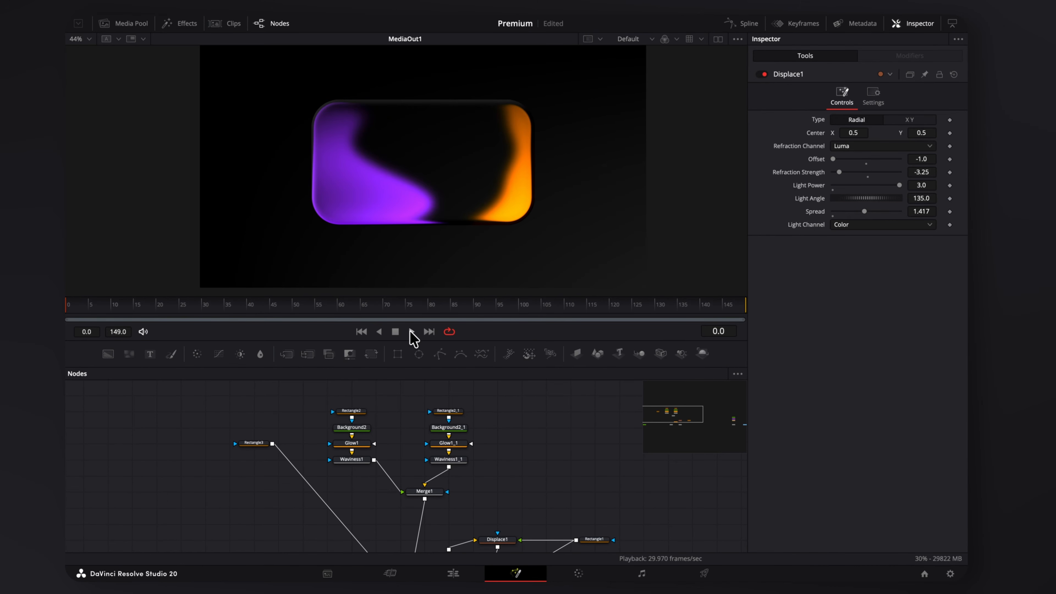
# Preview the glows, then bring gage.png into the comp and merge it over the card.
pyautogui.click(413, 333)
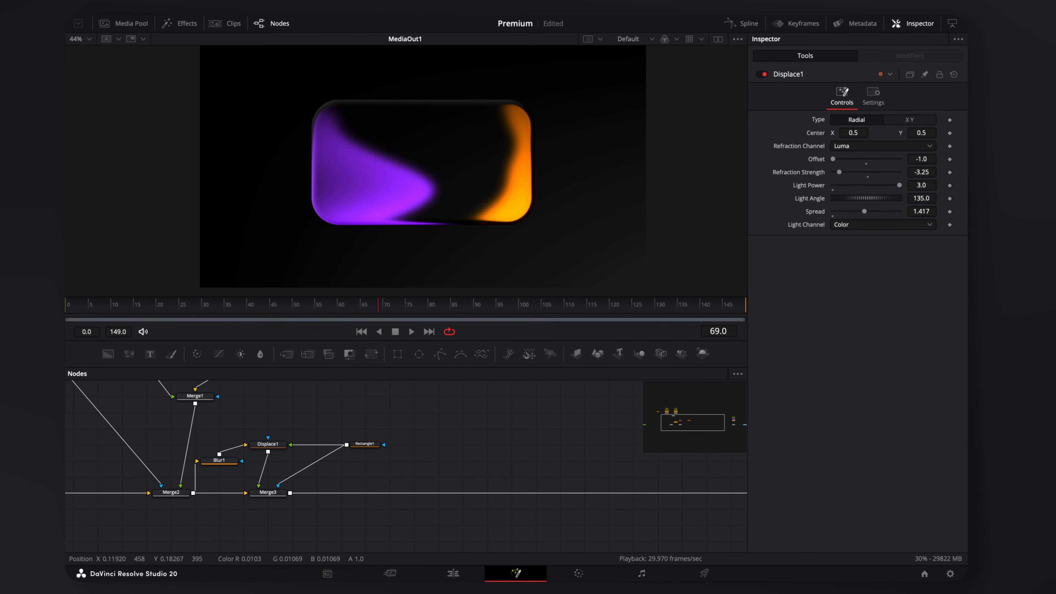
pyautogui.moveTo(439, 158); pyautogui.dragTo(290, 495)
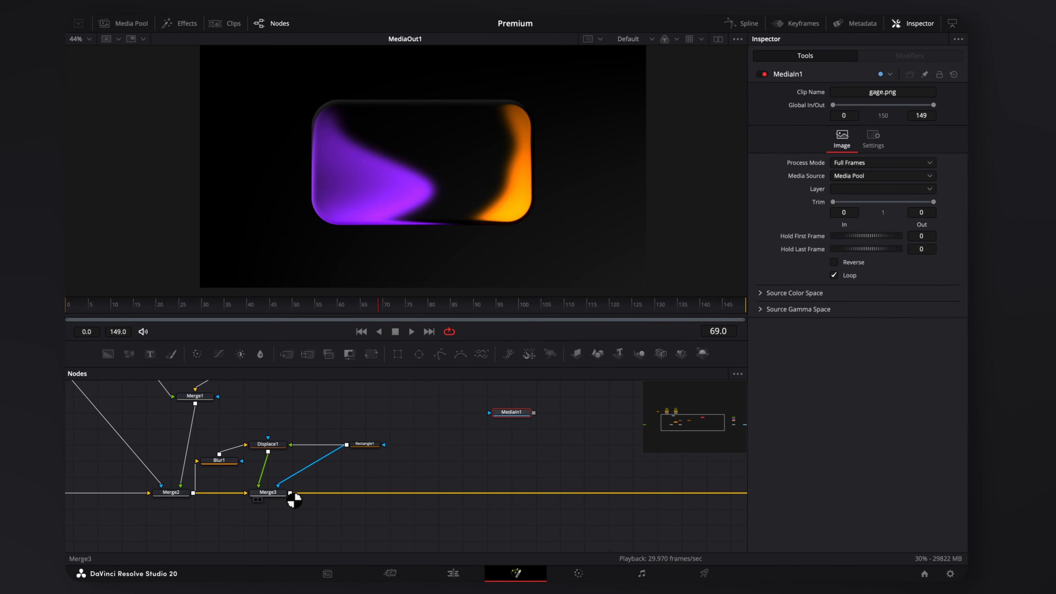
pyautogui.moveTo(533, 412); pyautogui.dragTo(290, 495)
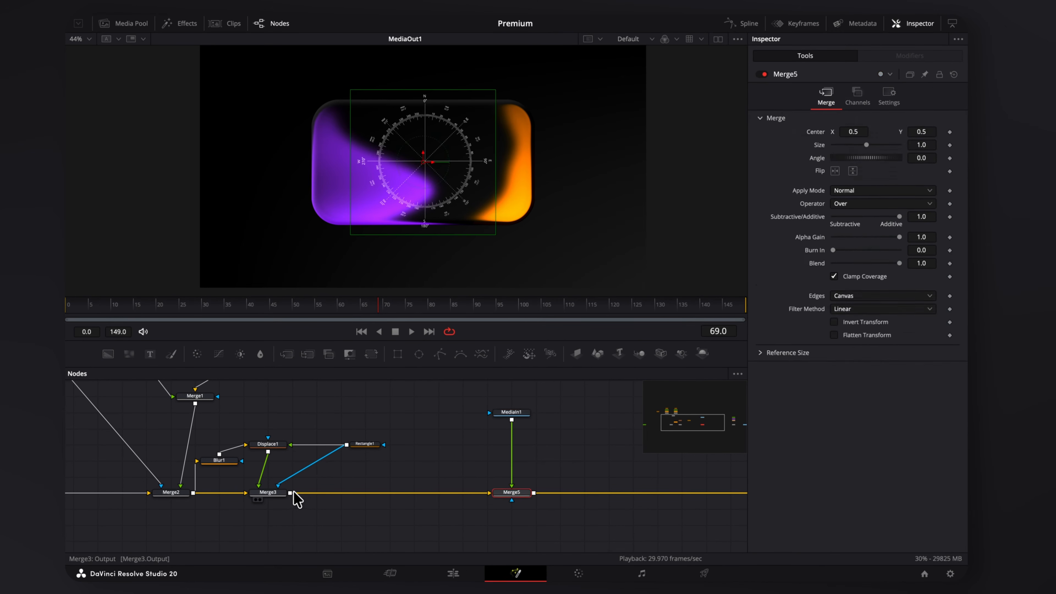
# Scale the compass to 2.14 with a Transform and wire Rectangle3 into Merge5's mask.
pyautogui.hotkey('shift', 'space')
pyautogui.write('transform')
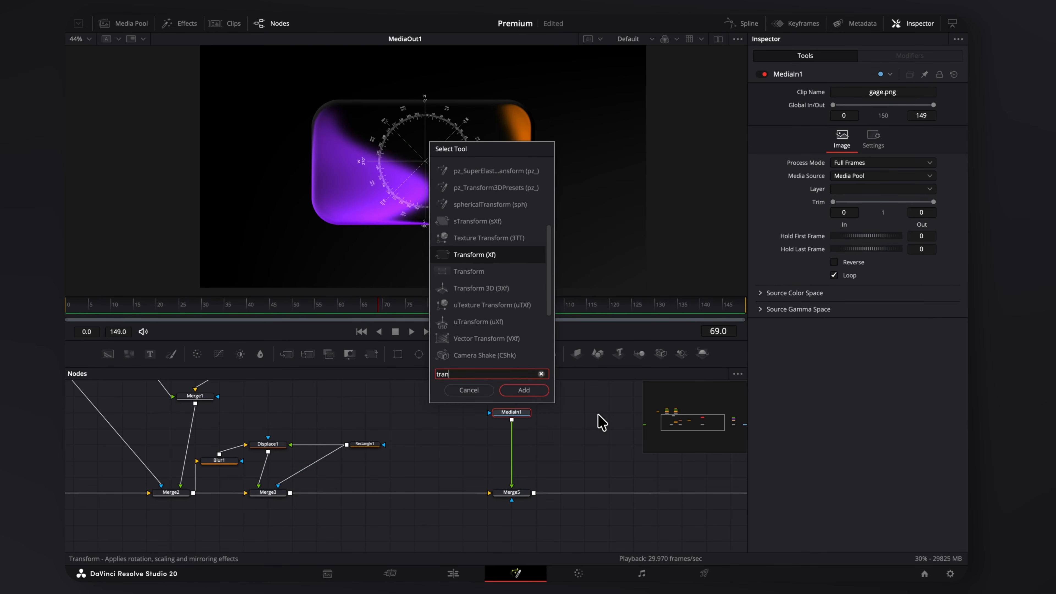
pyautogui.press('Return')
pyautogui.moveTo(867, 171); pyautogui.dragTo(873, 171)
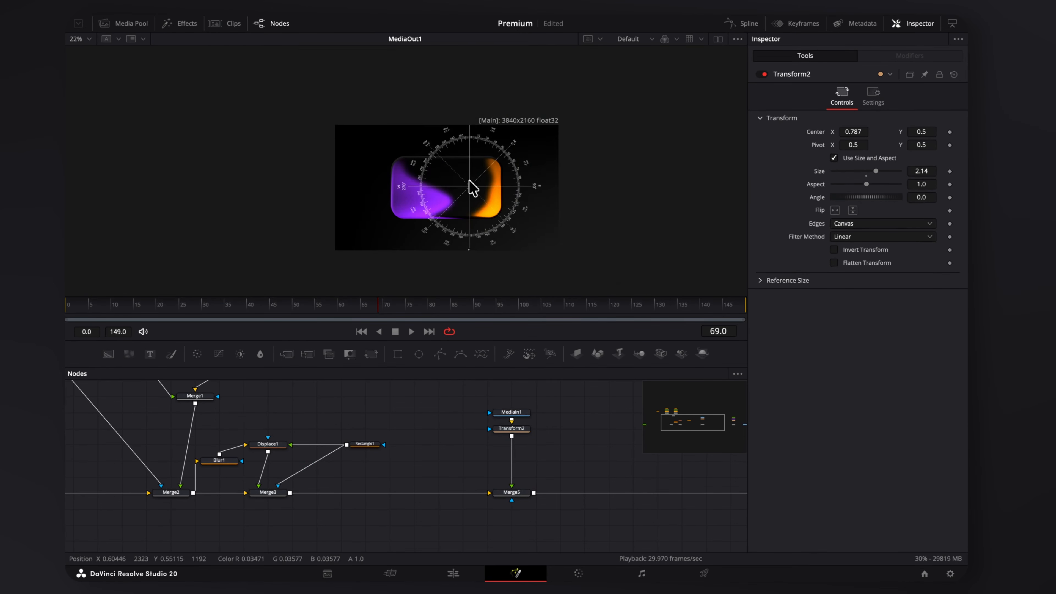
pyautogui.scroll(2, 452, 176)
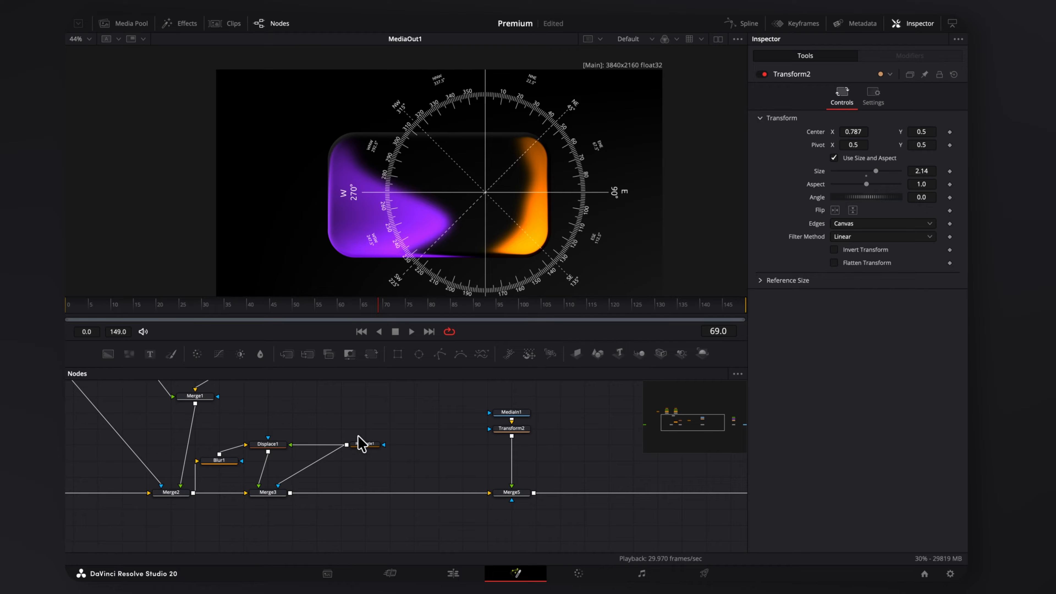
pyautogui.scroll(-2, 358, 436)
pyautogui.moveTo(351, 387); pyautogui.dragTo(450, 441)
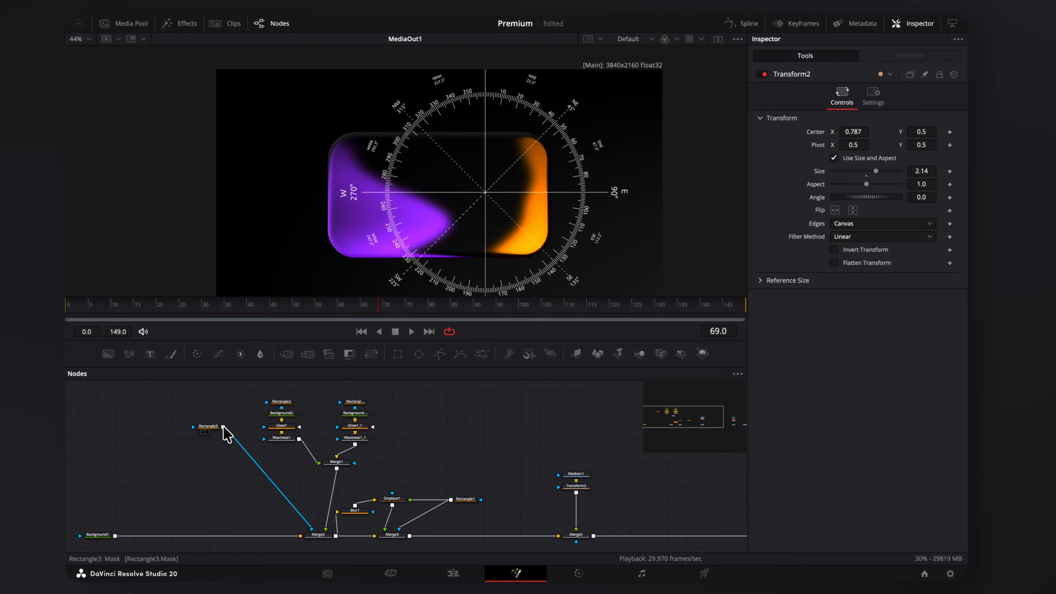
pyautogui.moveTo(223, 427); pyautogui.dragTo(569, 530)
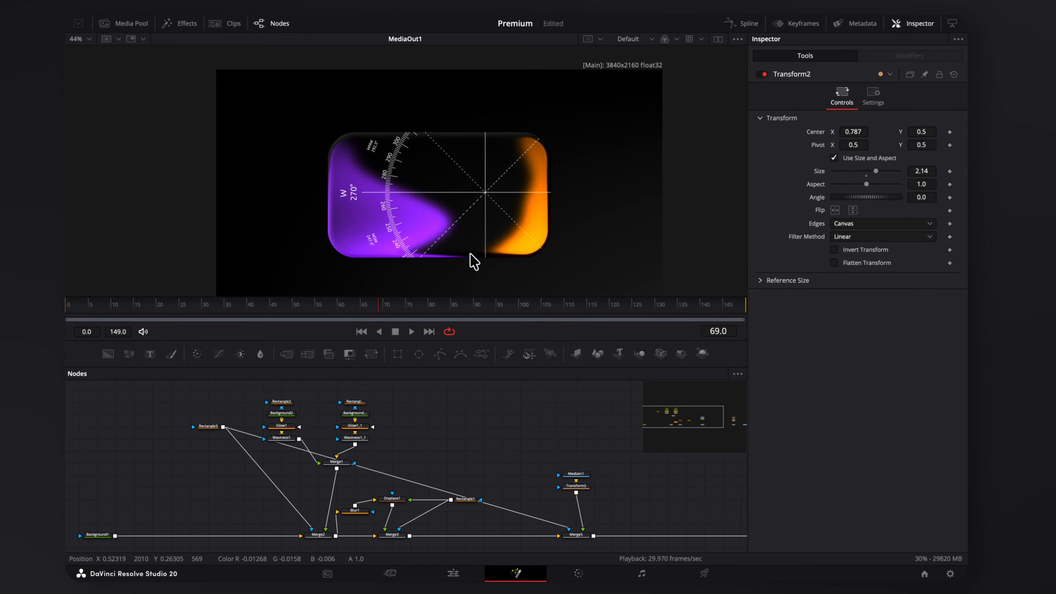
pyautogui.scroll(2, 620, 477)
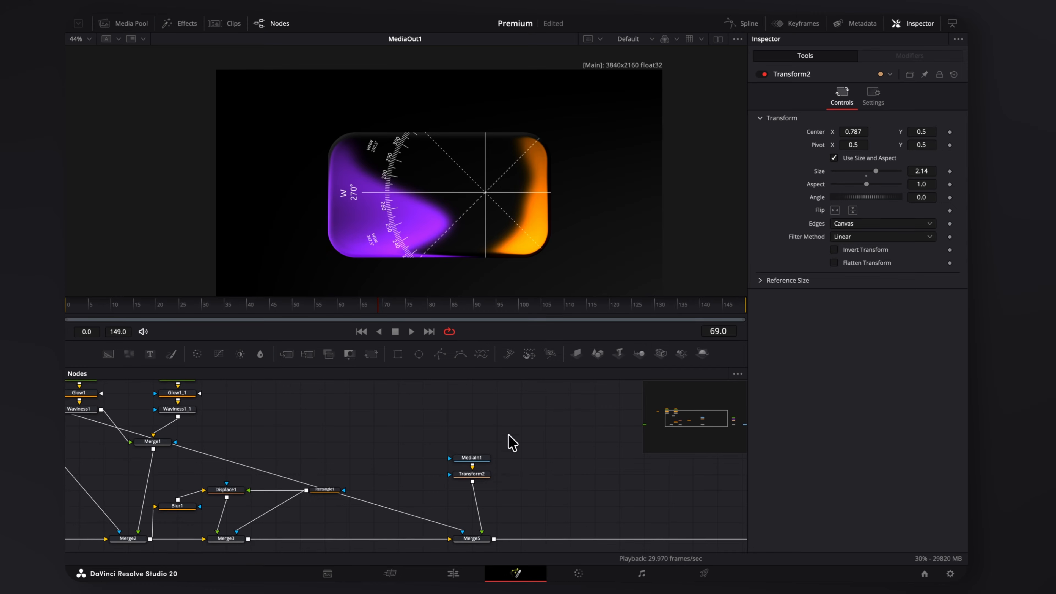
# Mask the compass with a Rectangle (Width 1.0, Center X -0.139, Soft Edge 0.1717, Height 0.307) and rotate it slightly.
pyautogui.click(466, 461)
pyautogui.click(398, 355)
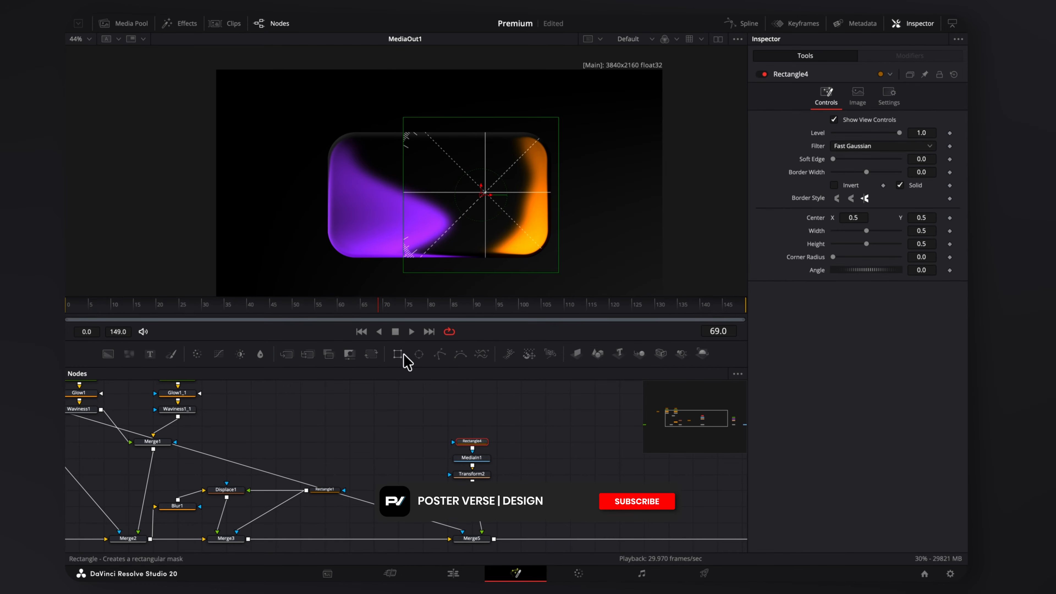
pyautogui.moveTo(867, 232); pyautogui.dragTo(941, 246)
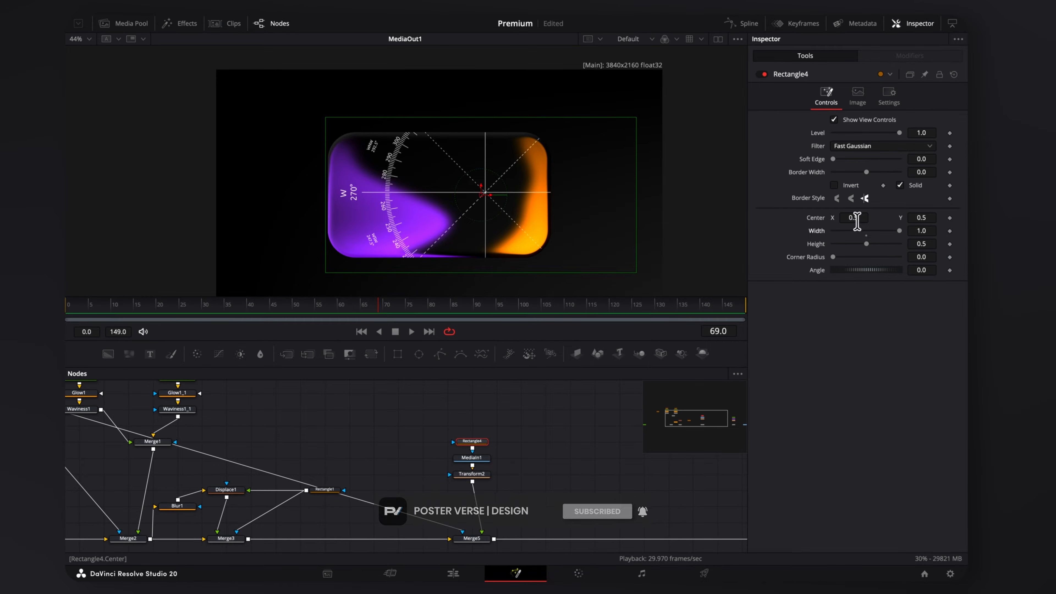
pyautogui.moveTo(857, 220); pyautogui.dragTo(600, 218)
pyautogui.moveTo(840, 160); pyautogui.dragTo(890, 161)
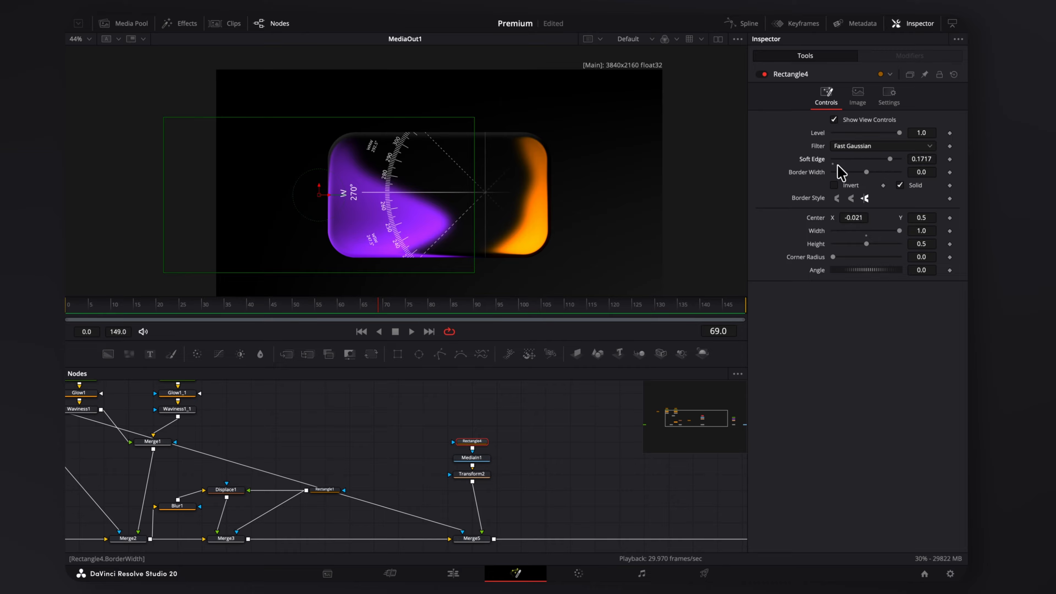
pyautogui.moveTo(857, 219); pyautogui.dragTo(799, 219)
pyautogui.moveTo(868, 245); pyautogui.dragTo(854, 244)
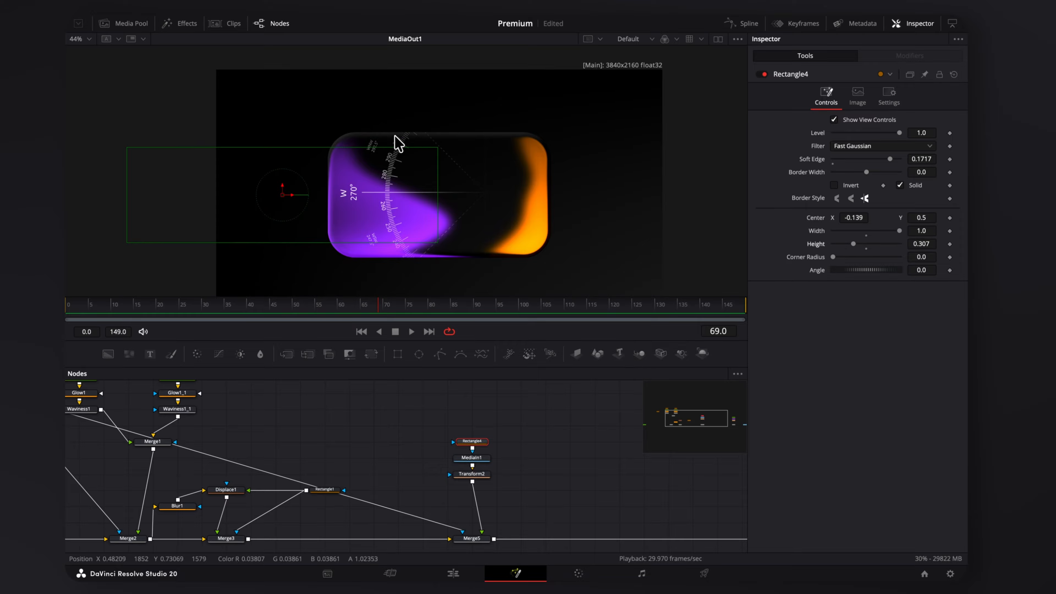
pyautogui.click(472, 474)
pyautogui.moveTo(852, 198); pyautogui.dragTo(858, 198)
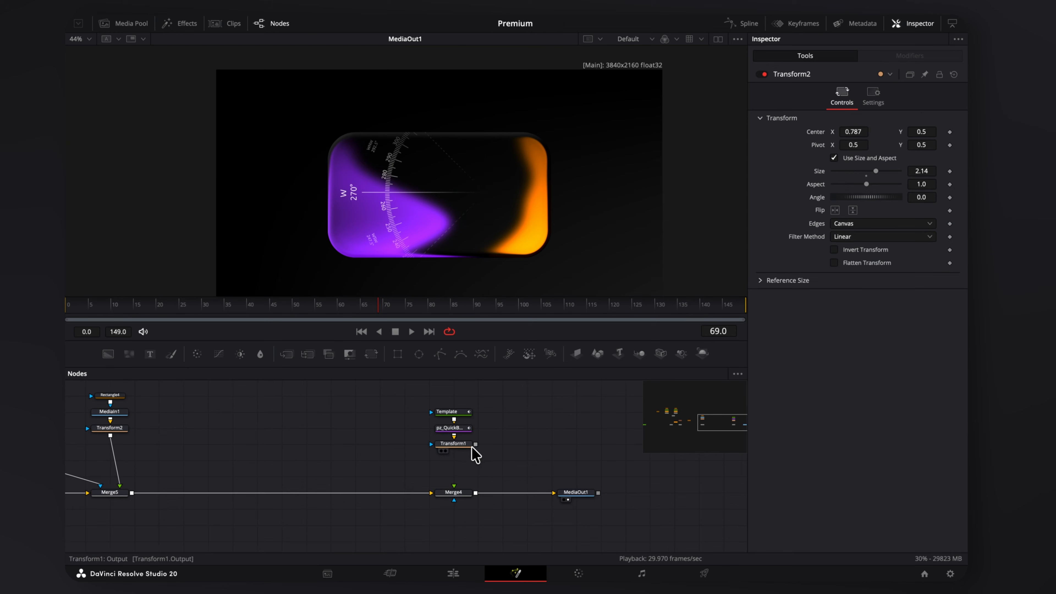
# Connect the text layer into Merge4 and make its gradient colour orange.
pyautogui.moveTo(474, 444); pyautogui.dragTo(455, 487)
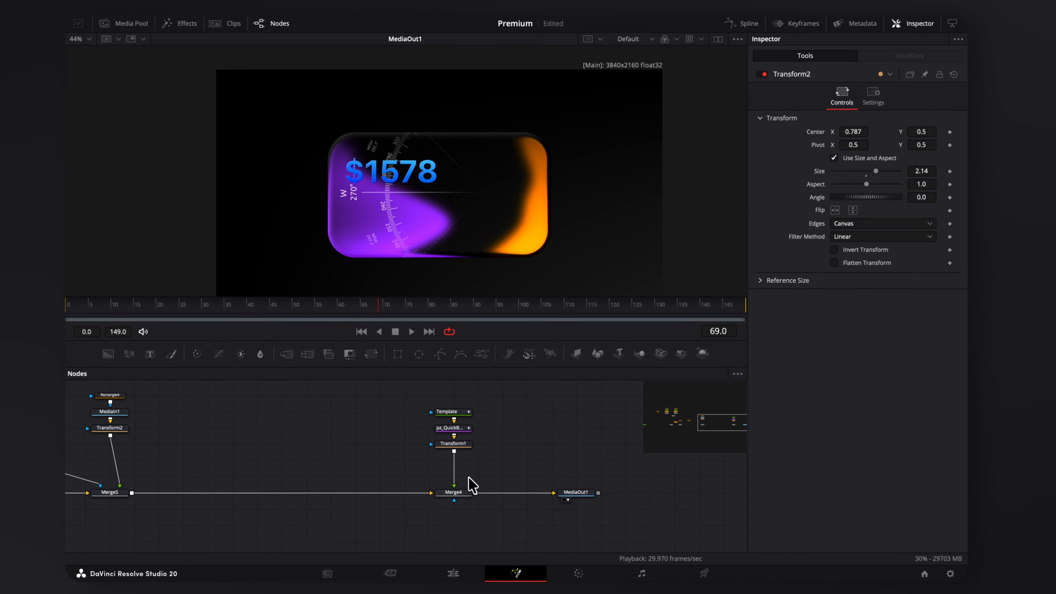
pyautogui.click(461, 416)
pyautogui.click(873, 125)
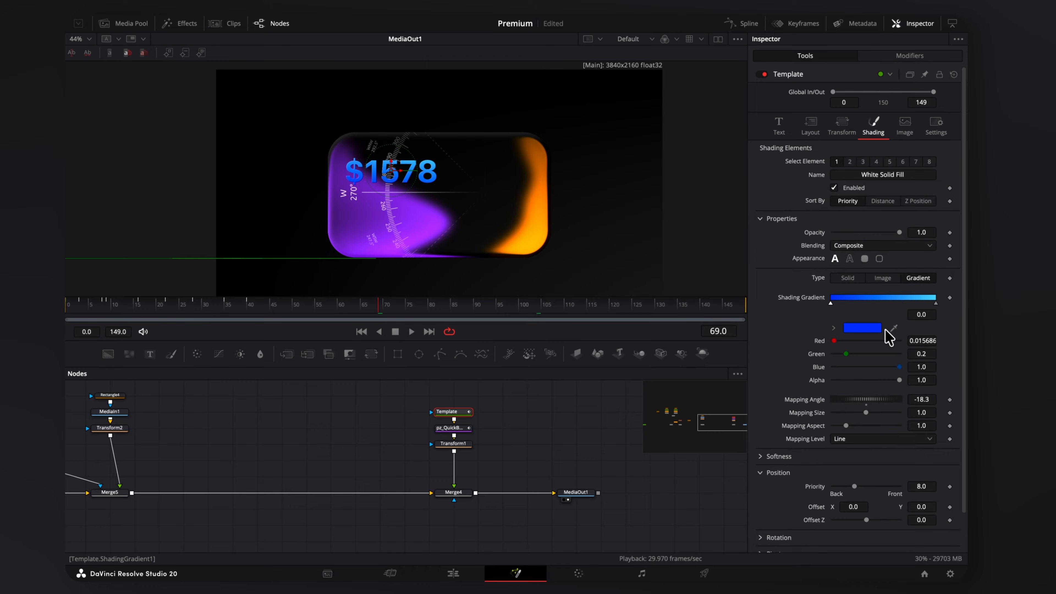
pyautogui.click(859, 331)
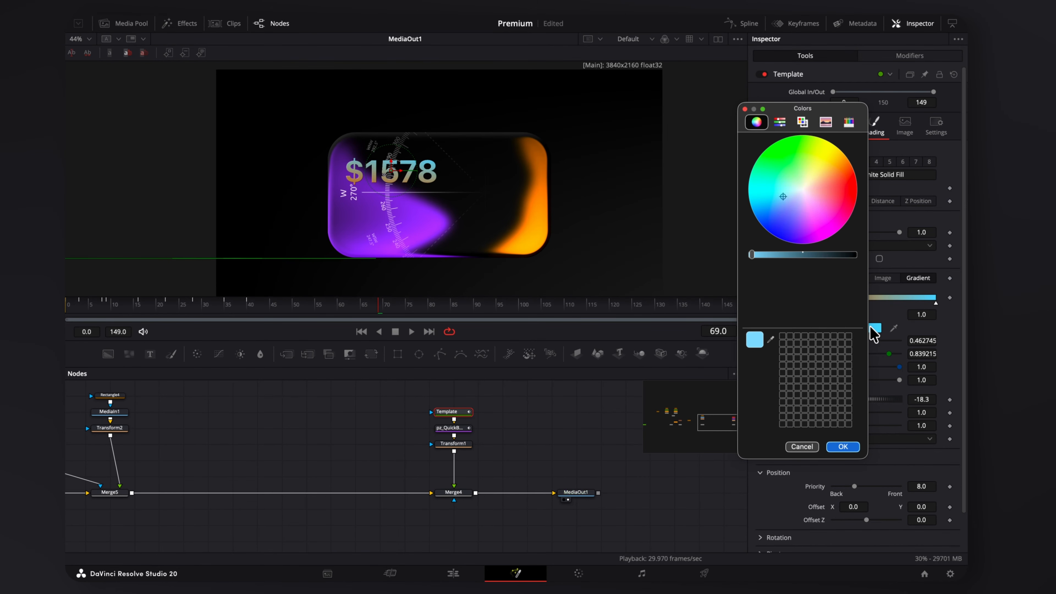
pyautogui.click(843, 170)
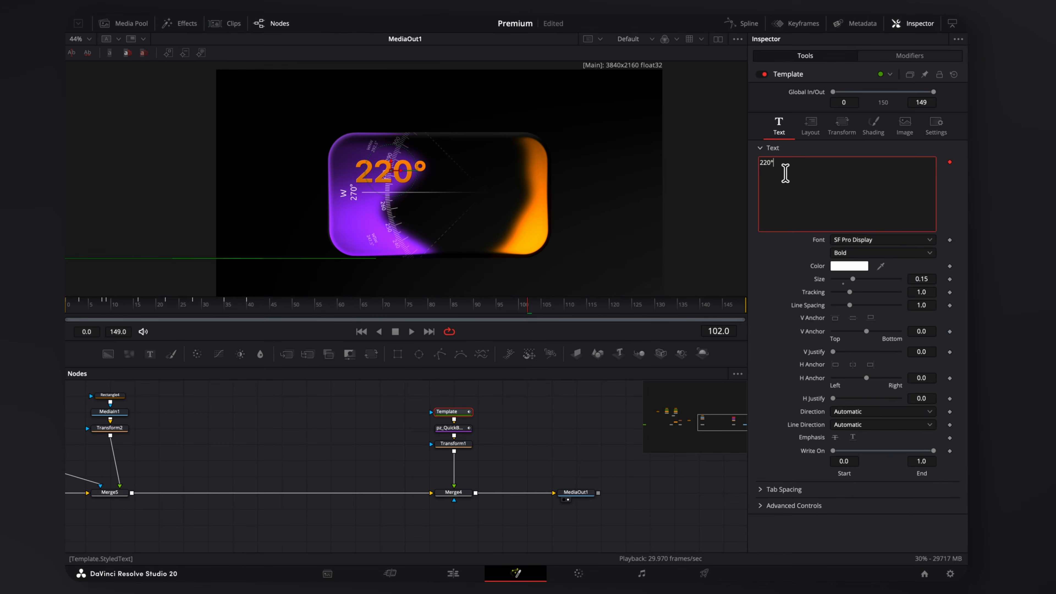
# Move the orange 220° readout to the card's right side and enlarge it.
pyautogui.click(459, 447)
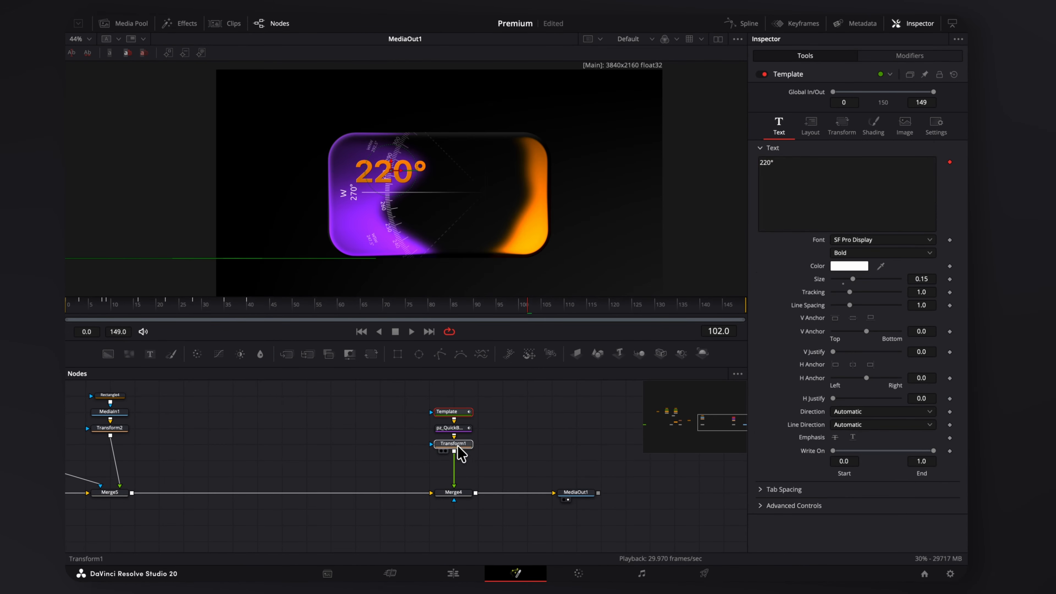
pyautogui.moveTo(854, 132); pyautogui.dragTo(914, 132)
pyautogui.moveTo(857, 171); pyautogui.dragTo(859, 171)
pyautogui.moveTo(922, 131); pyautogui.dragTo(900, 140)
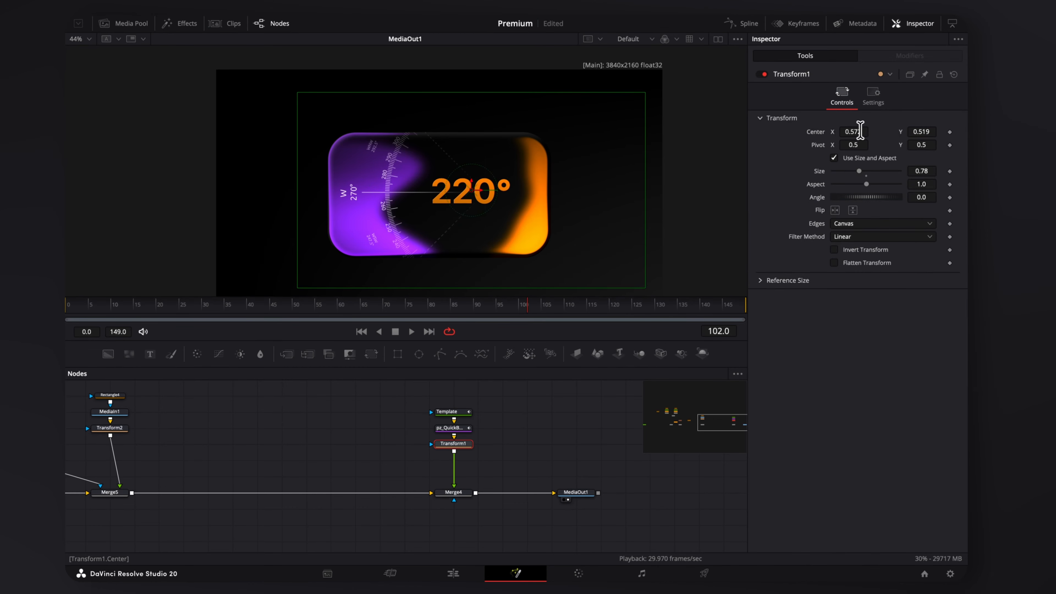
pyautogui.moveTo(861, 131); pyautogui.dragTo(872, 131)
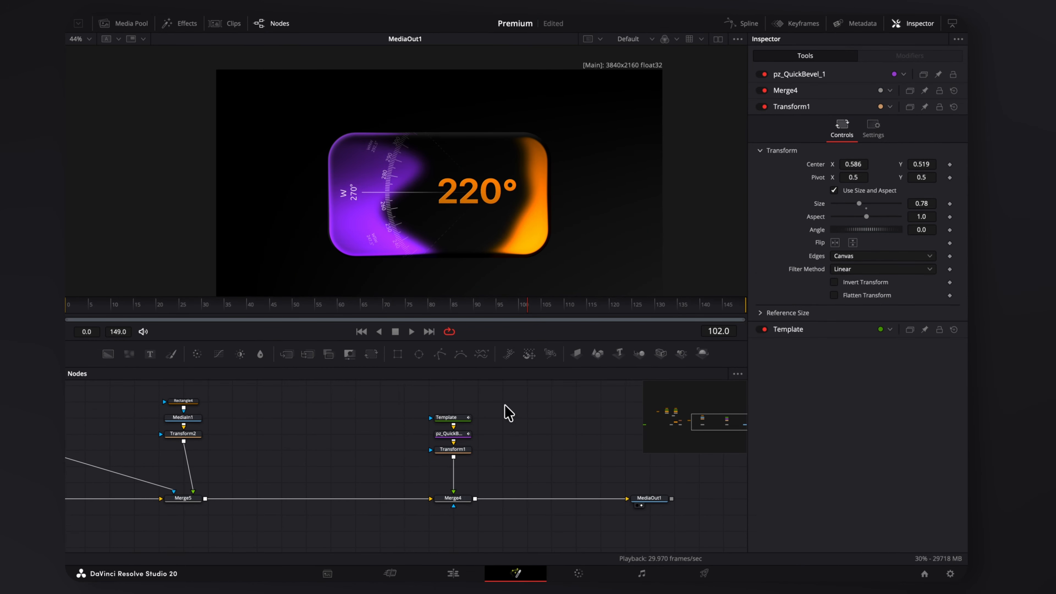
# Copy the four text nodes and paste a duplicate of them.
pyautogui.moveTo(520, 398); pyautogui.dragTo(464, 503)
pyautogui.click(538, 444)
pyautogui.press('super+v')
# Change the duplicate's text to 'Tracker 06' and shrink it to size 0.38.
pyautogui.click(527, 418)
pyautogui.click(856, 186)
pyautogui.press('super+a')
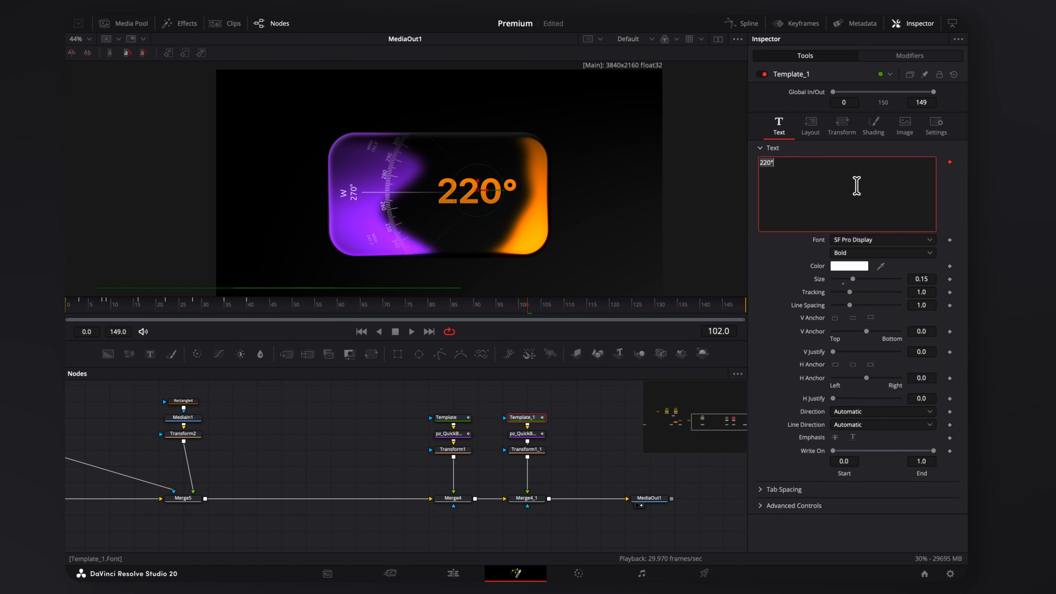
pyautogui.write('Tracker 06')
pyautogui.click(527, 450)
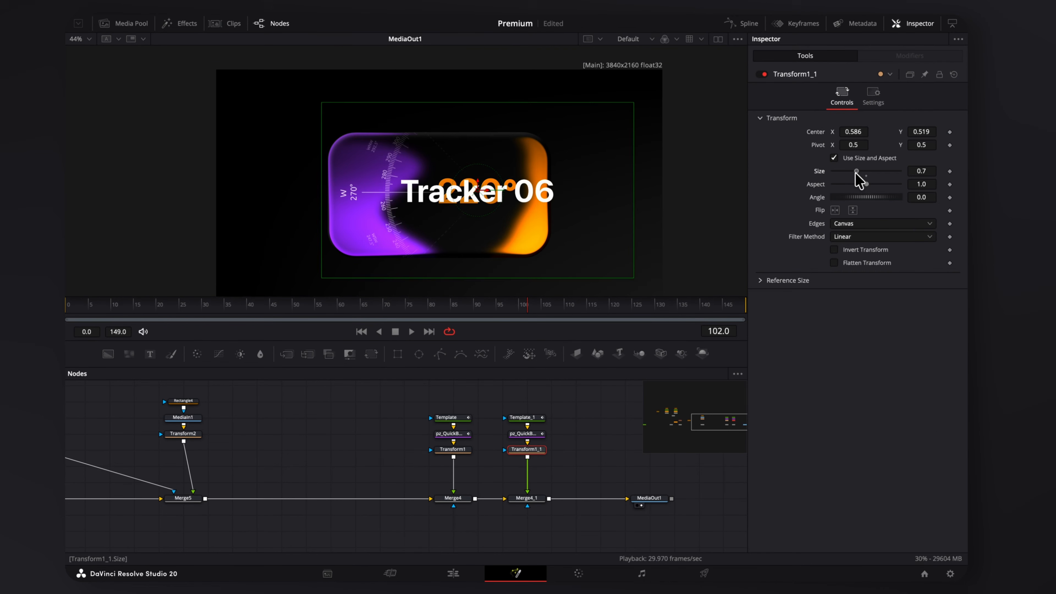
pyautogui.moveTo(856, 178); pyautogui.dragTo(845, 175)
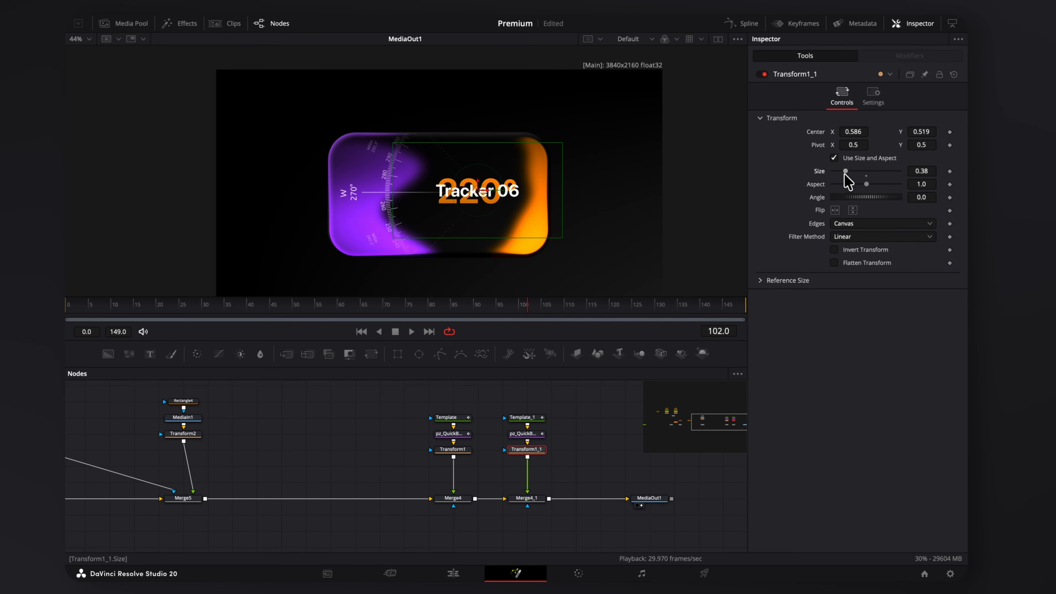